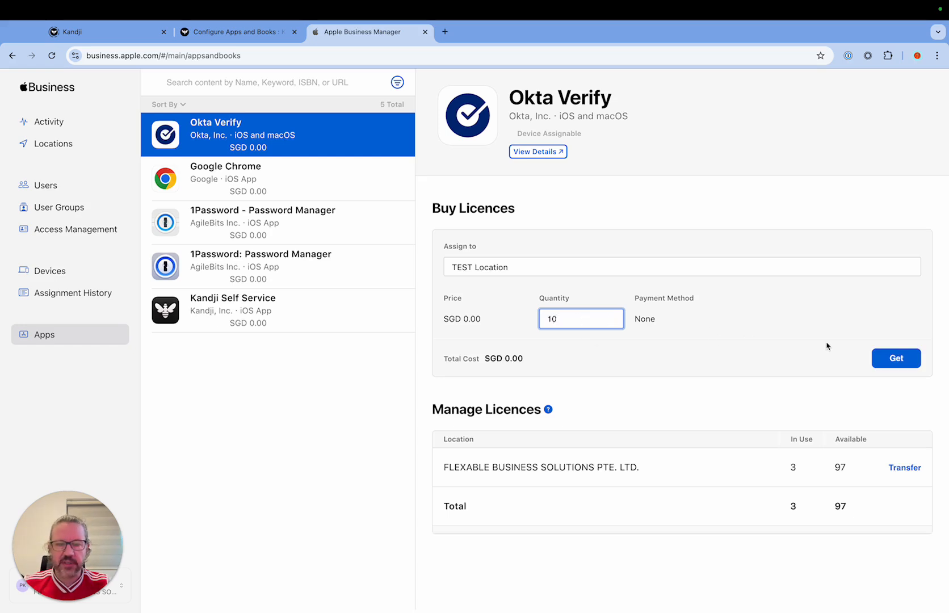
Step: Get 10 Okta Verify licences assigned to TEST Location
click(896, 360)
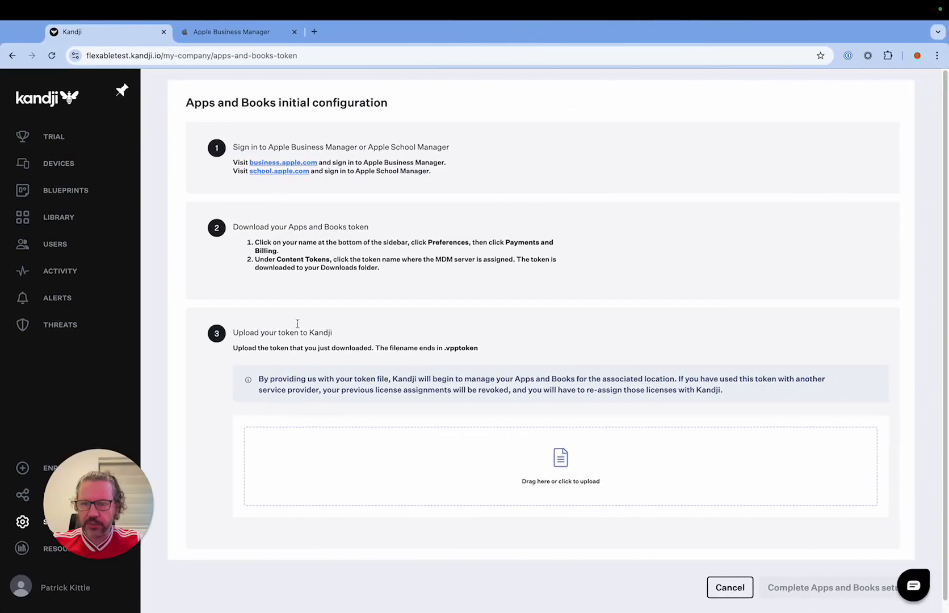
Step: Switch to Apple Business Manager and download the TEST Location content token from the Payments and Billing preferences
drag(95, 488, 858, 494)
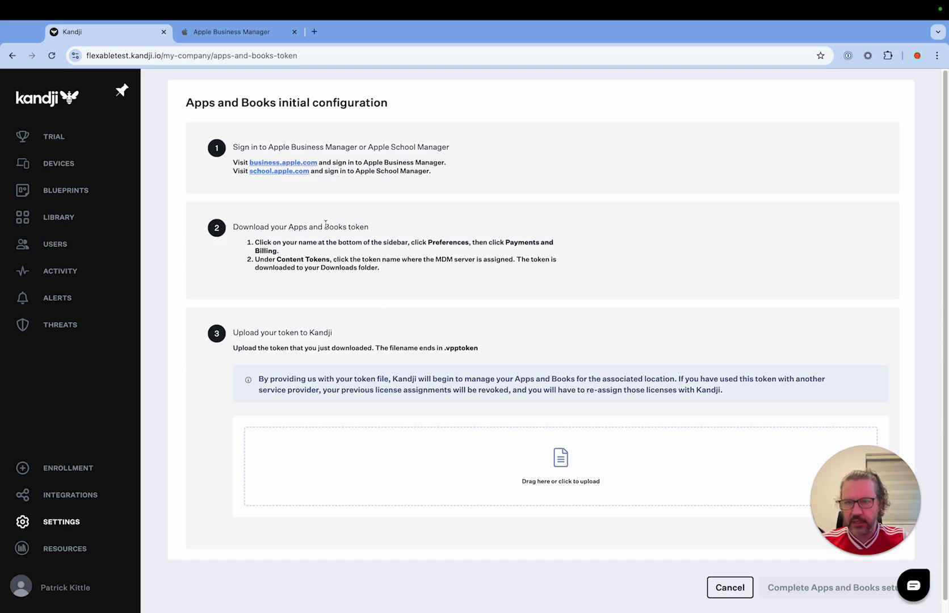
click(239, 32)
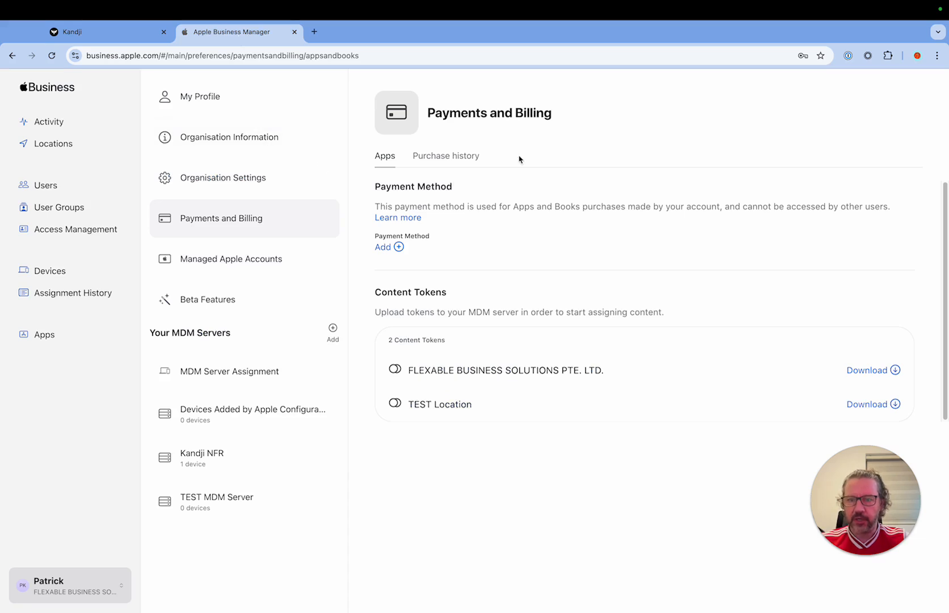
click(116, 594)
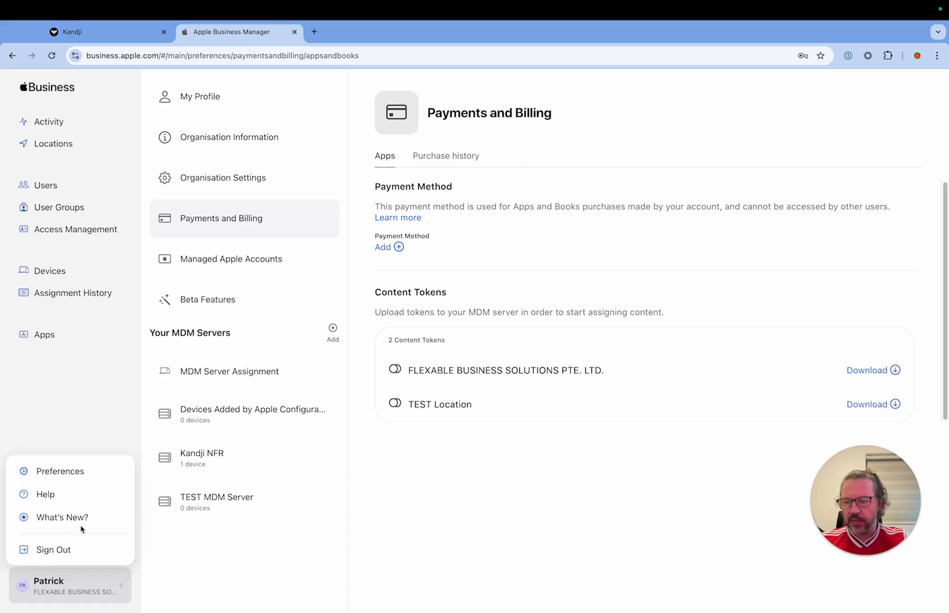
click(76, 473)
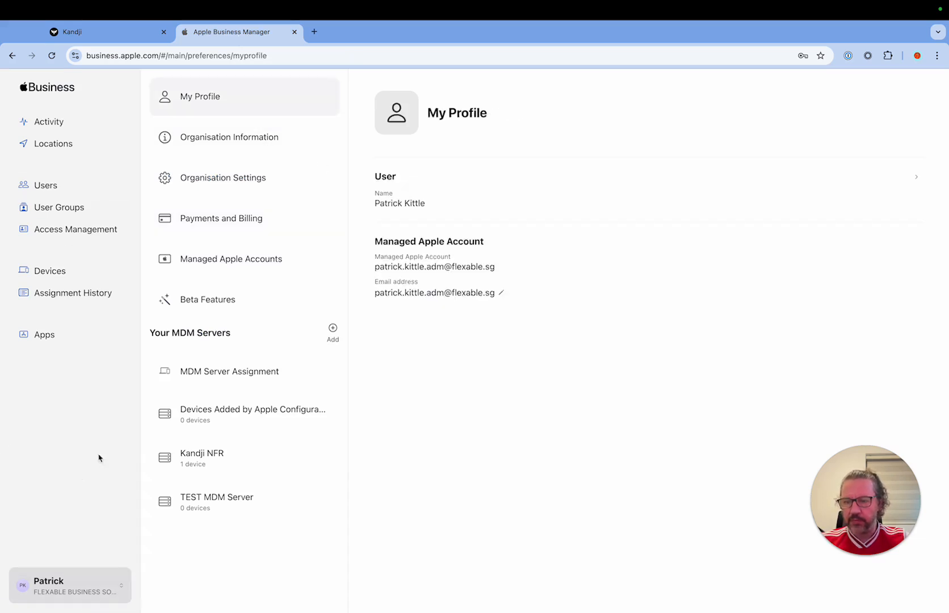
click(229, 224)
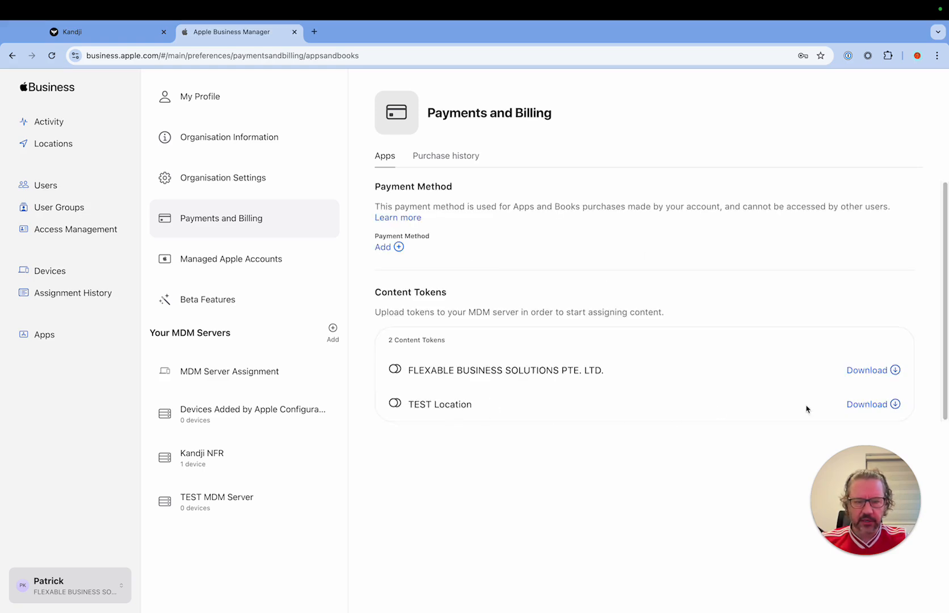
click(895, 404)
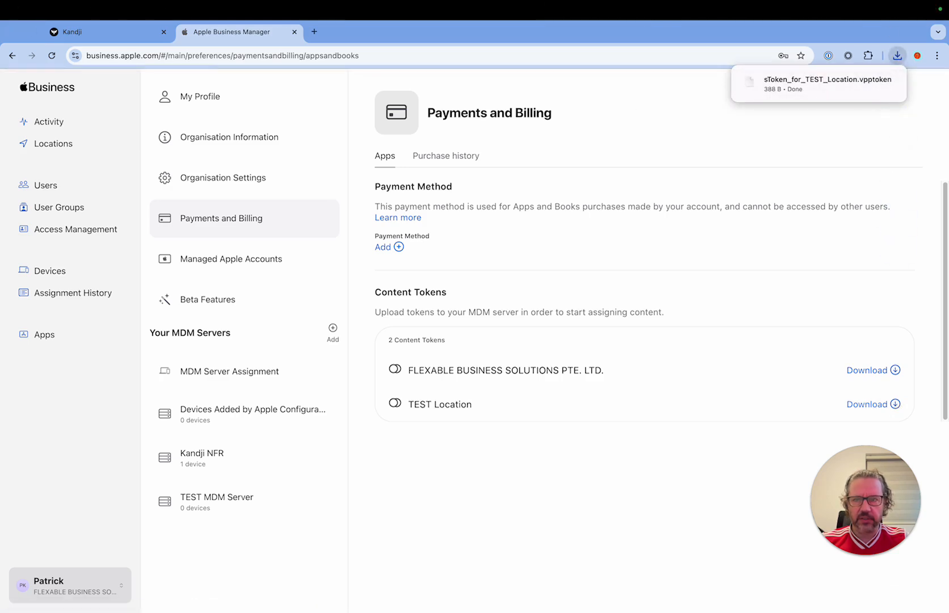
Step: Switch to Kandji, upload sToken_for_TEST_Location.vpptoken as the Apps and Books token and complete the setup
click(109, 35)
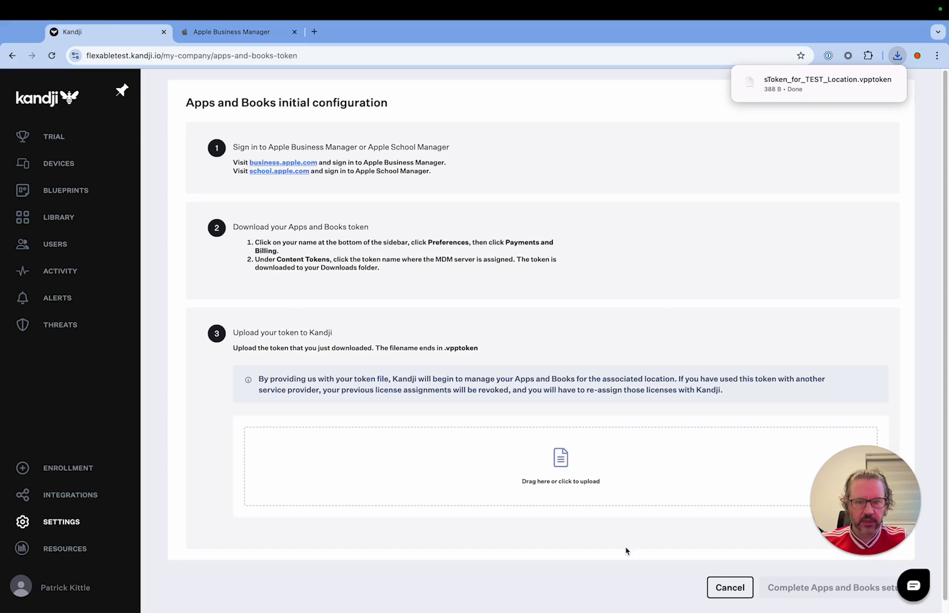
click(562, 462)
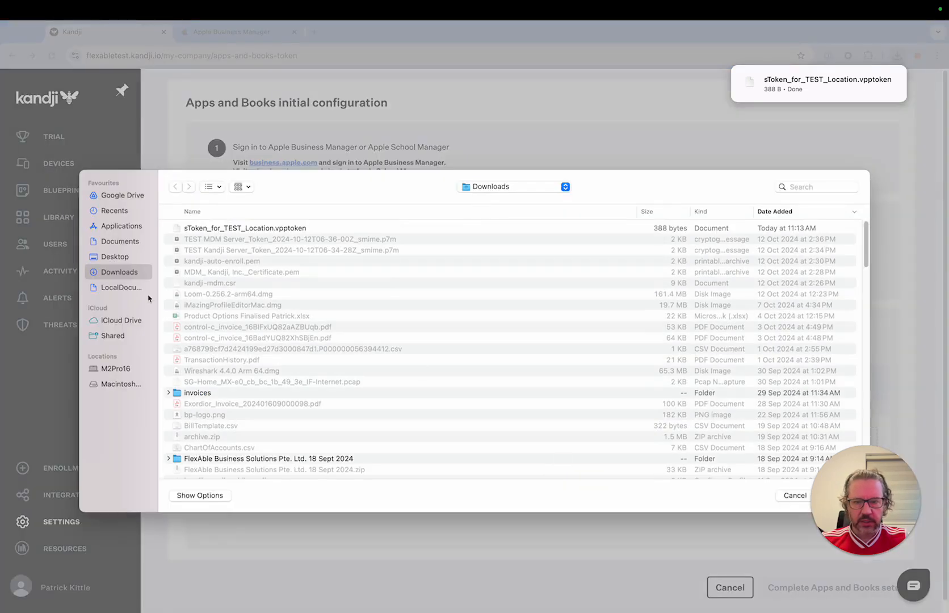
click(226, 229)
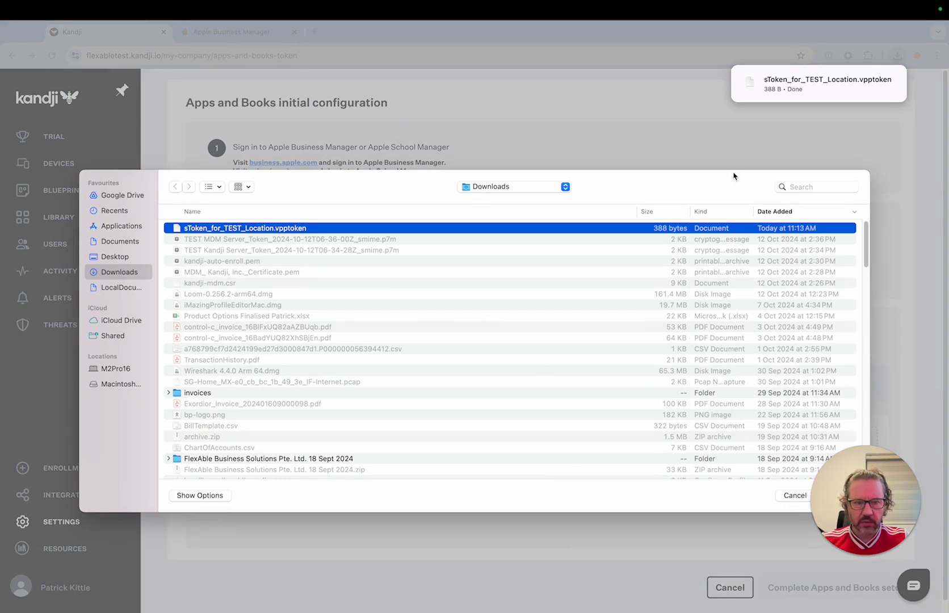
drag(878, 480, 135, 501)
click(845, 495)
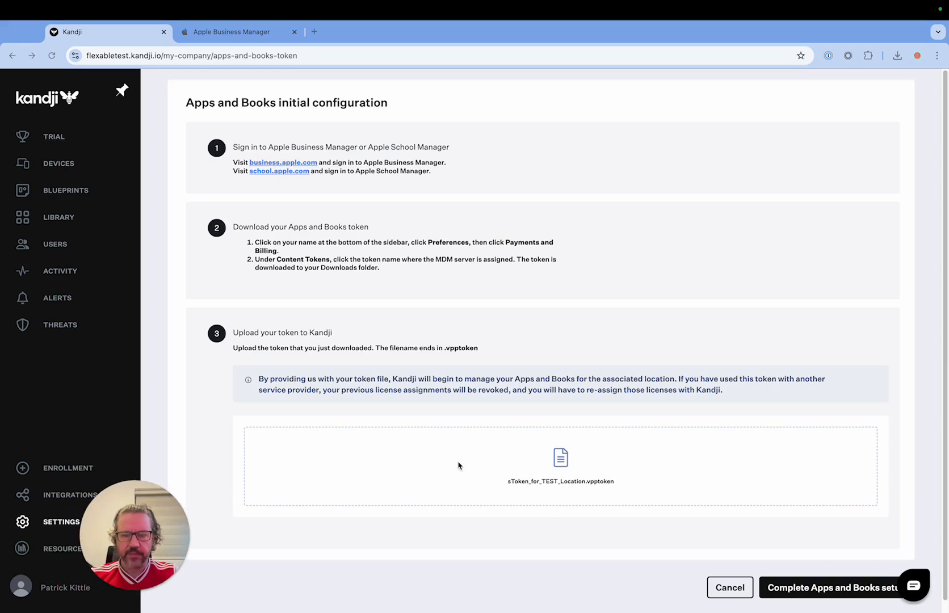
click(856, 588)
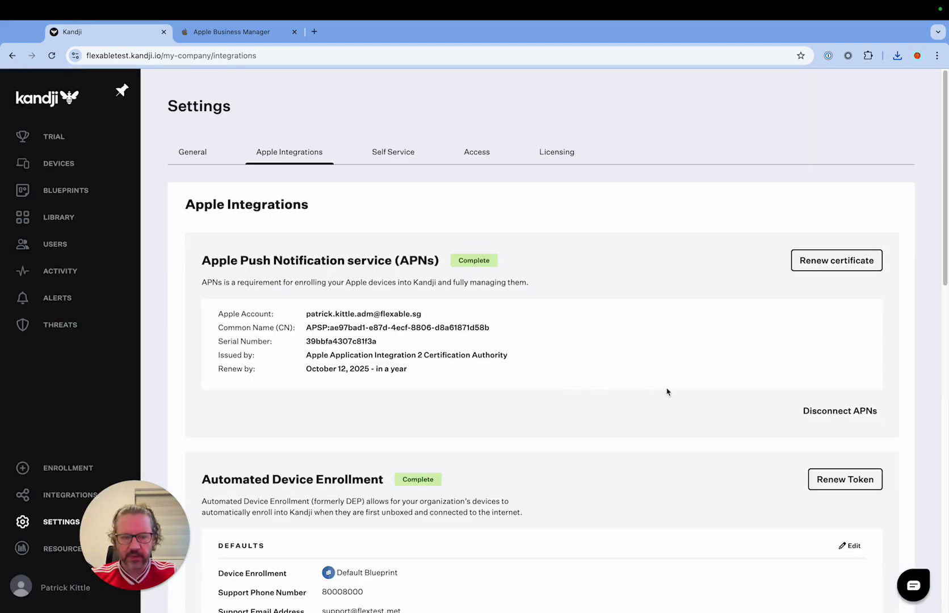
Step: Examine the Apple Integrations settings for APNs, Automated Device Enrollment, and Apps and Books
scroll(667, 391, down, 7)
scroll(666, 392, down, 7)
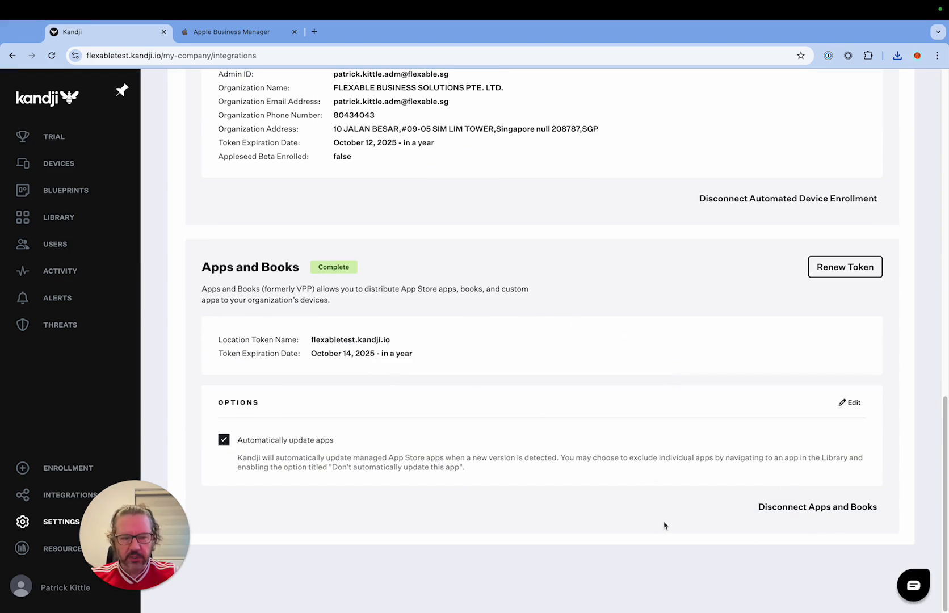
scroll(507, 456, up, 15)
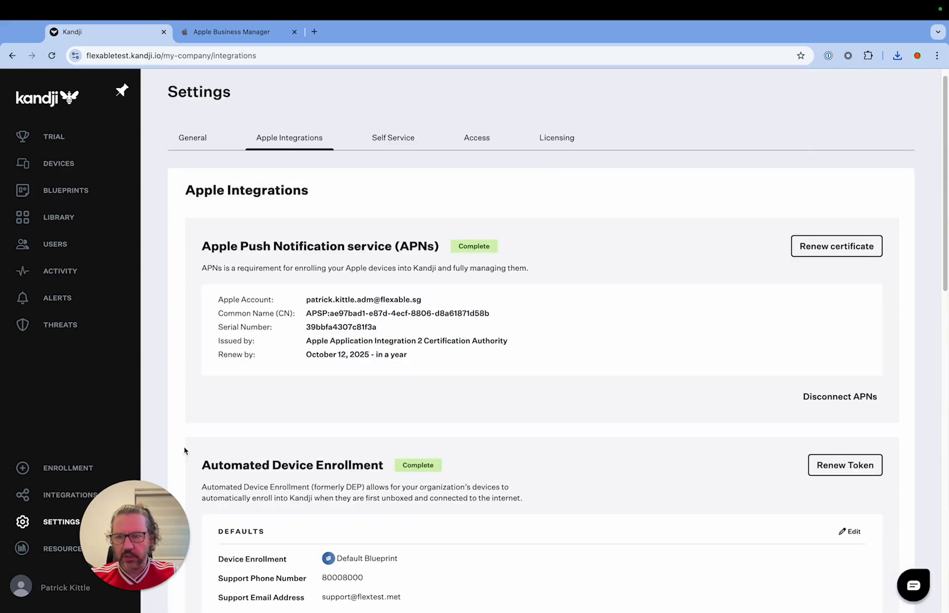
click(52, 522)
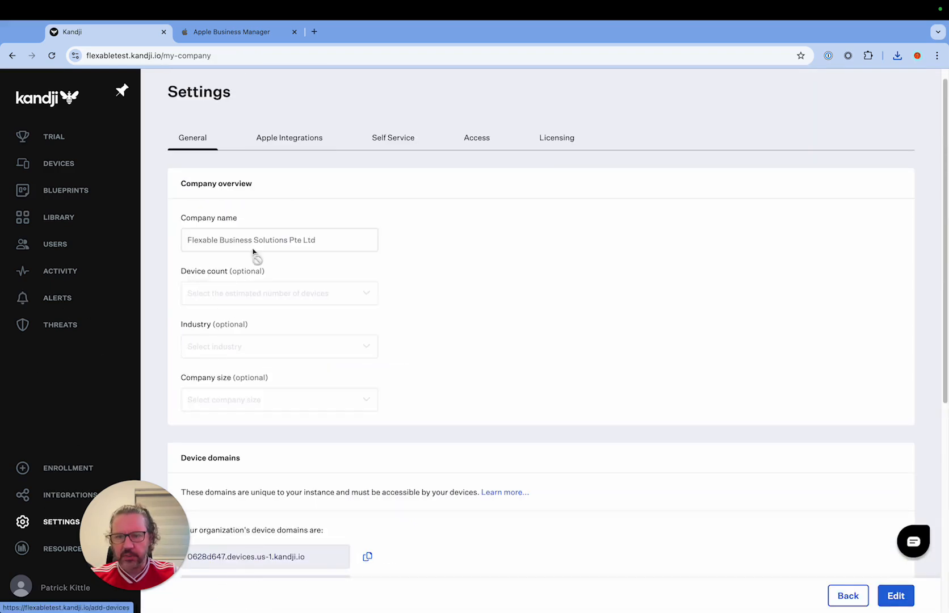
click(277, 135)
scroll(527, 294, down, 6)
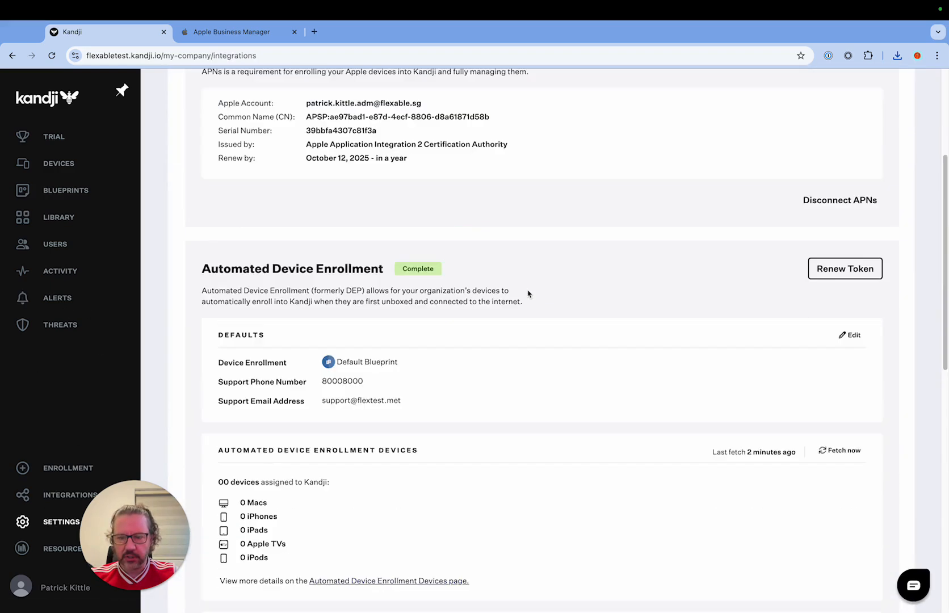
scroll(527, 294, down, 3)
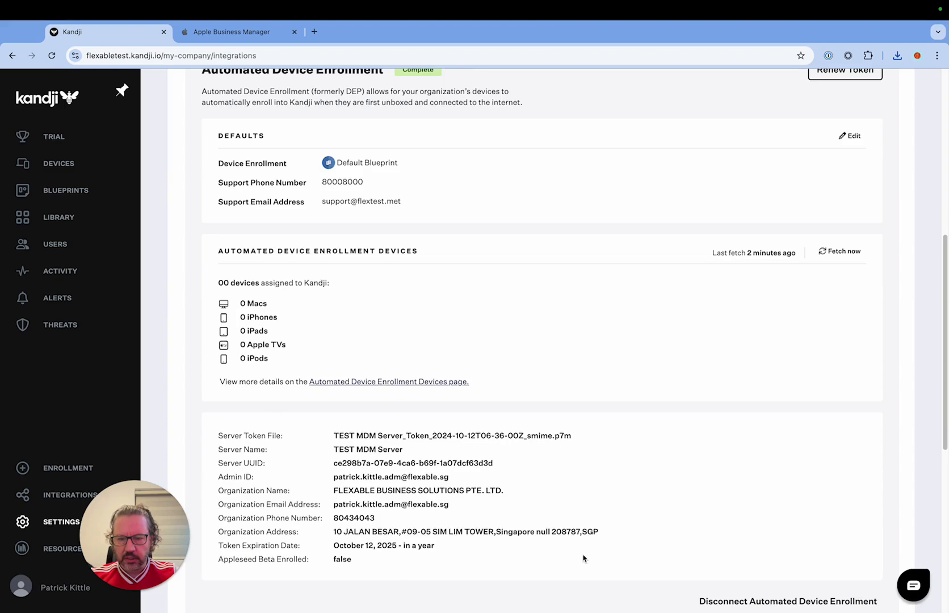
scroll(582, 558, up, 8)
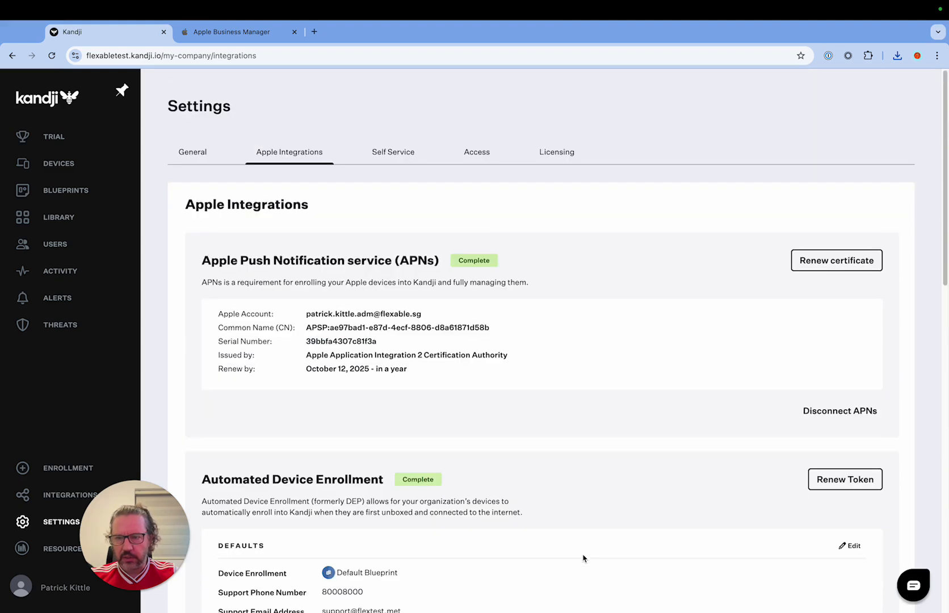
scroll(583, 558, down, 10)
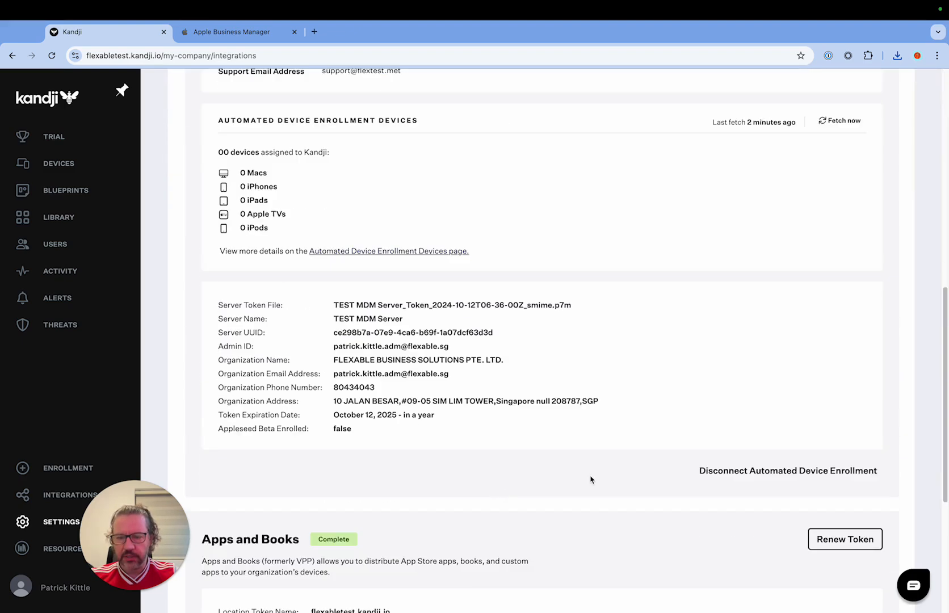
scroll(590, 480, up, 10)
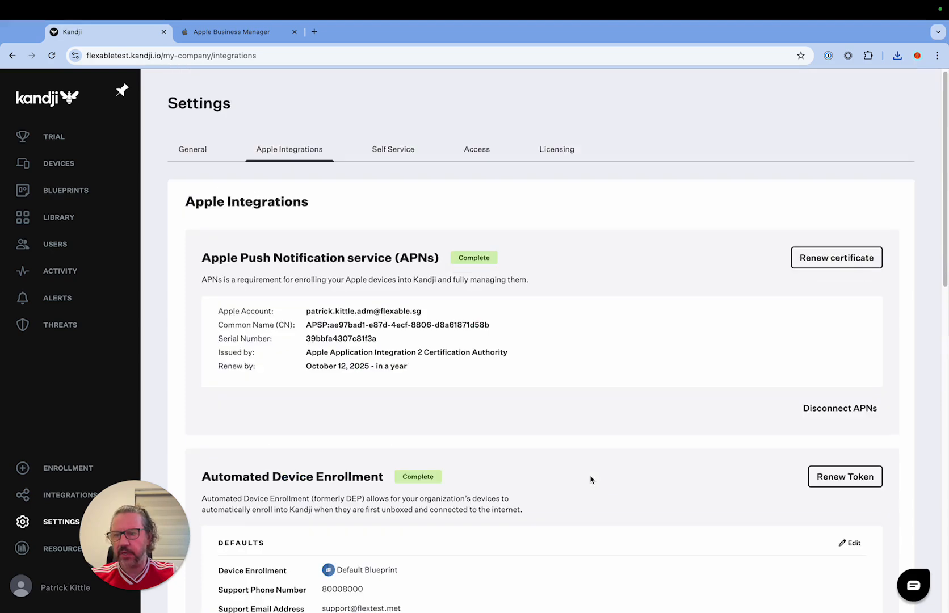
Step: Review the Okta Verify library item's installation, Self Service, licence, Device Trust, update and configuration settings, and close it unchanged
click(56, 194)
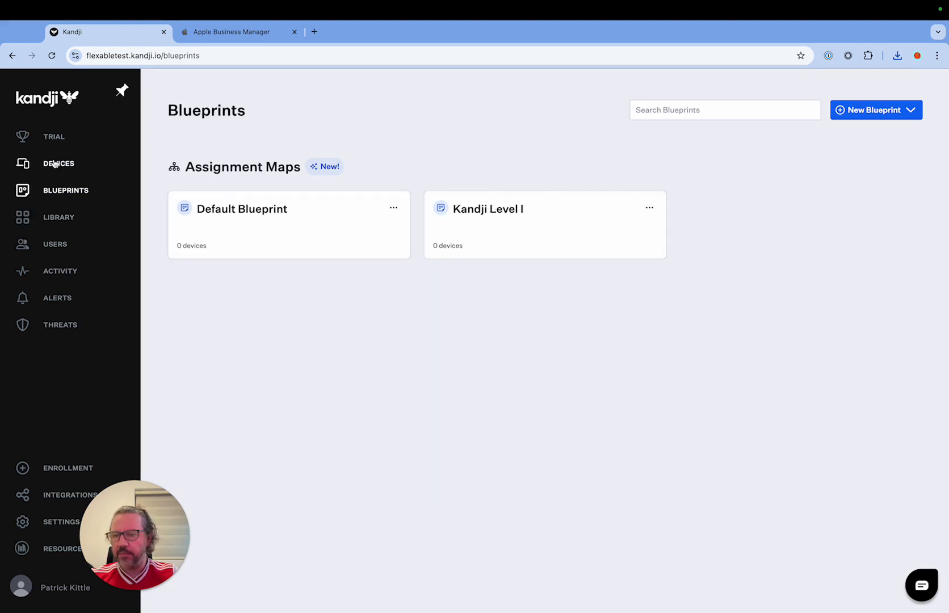
click(60, 216)
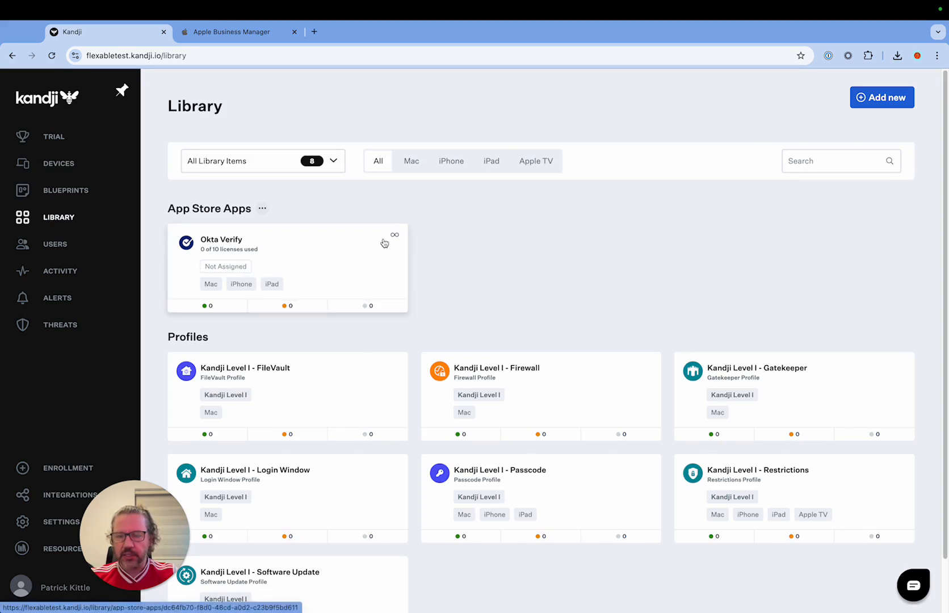
mouse_move(393, 237)
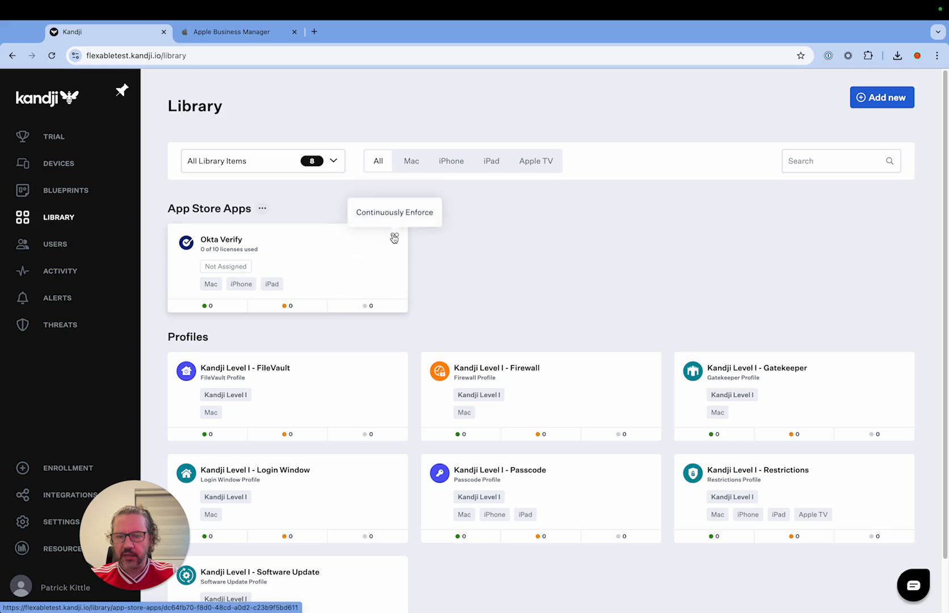
click(282, 255)
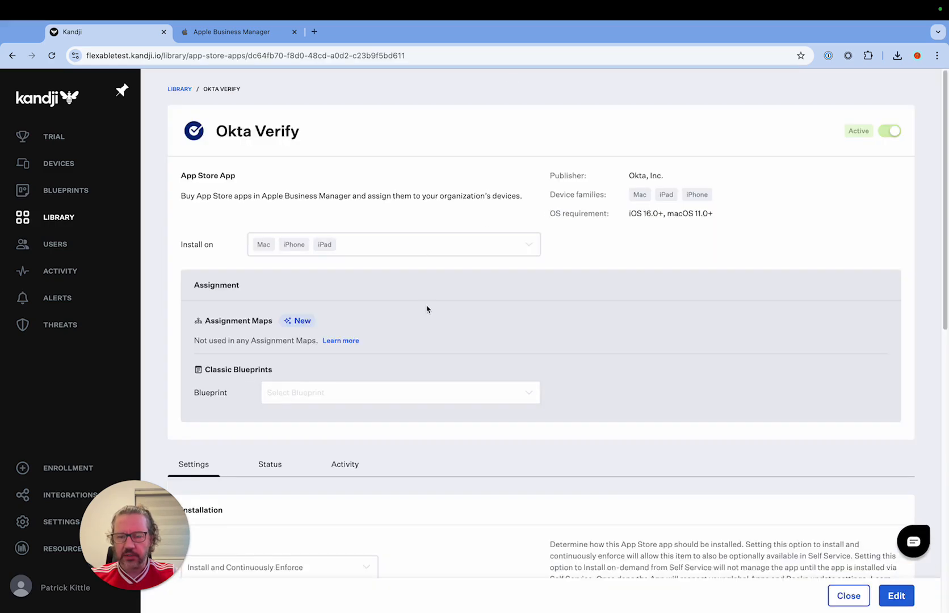
scroll(510, 347, down, 6)
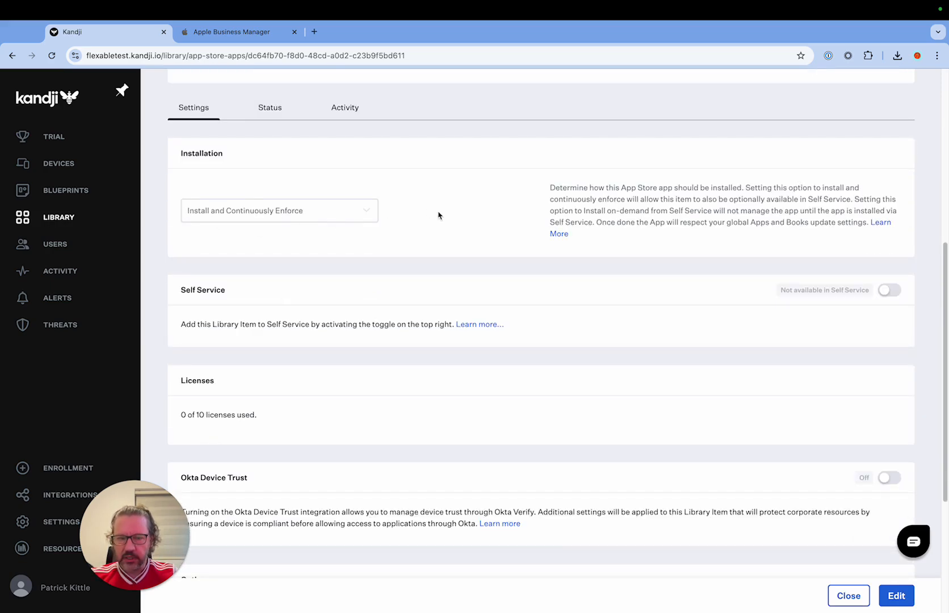
scroll(438, 215, down, 3)
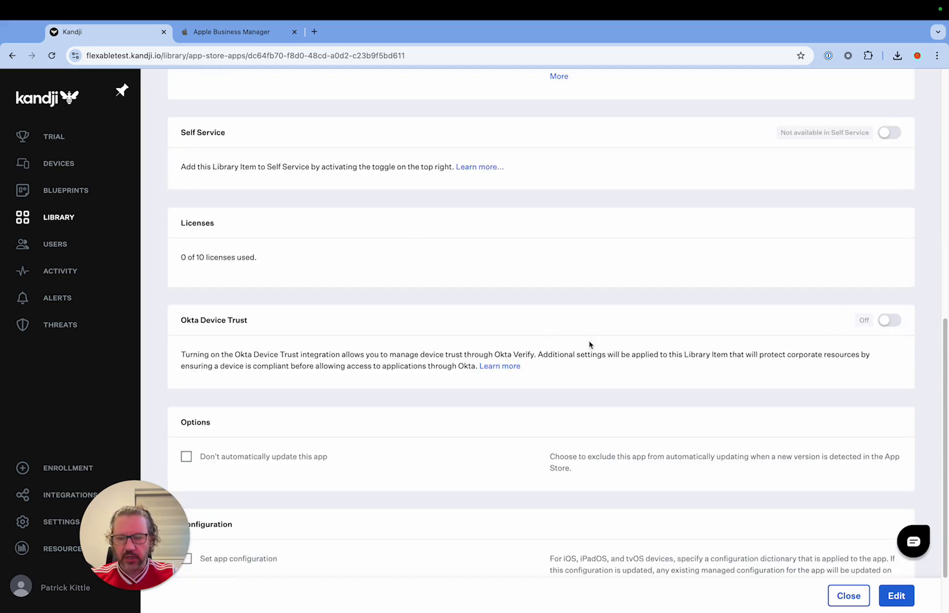
scroll(589, 344, down, 1)
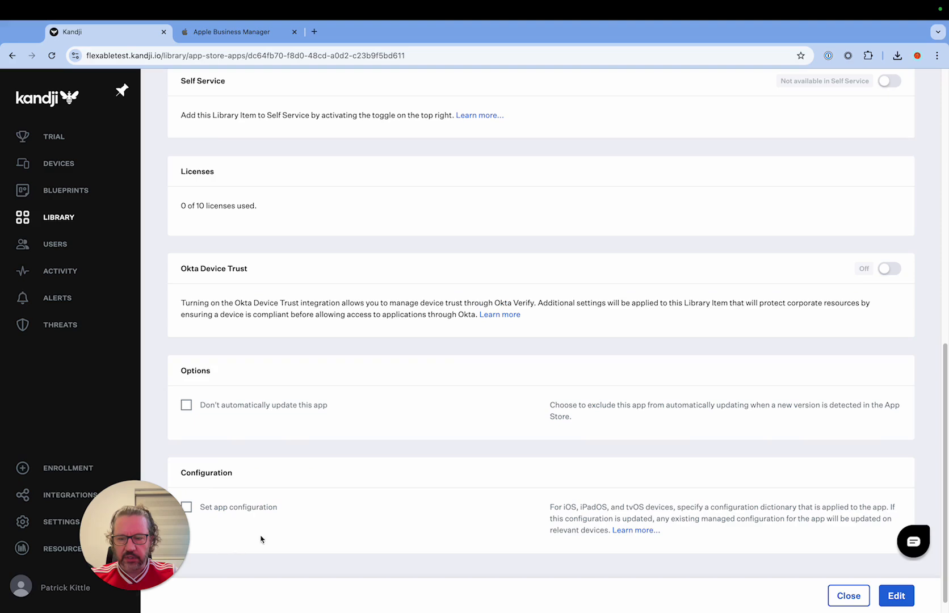
scroll(354, 438, down, 1)
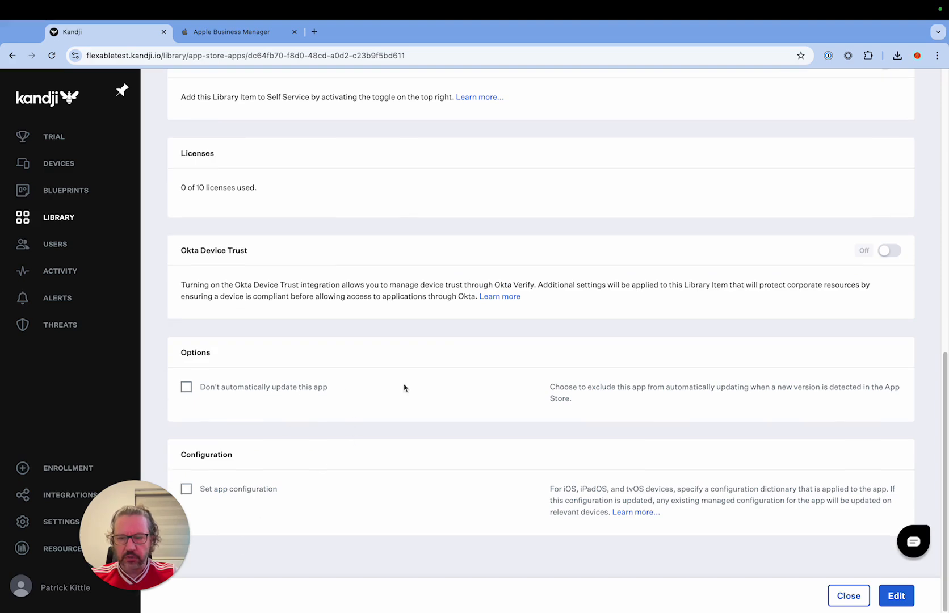
scroll(412, 387, up, 10)
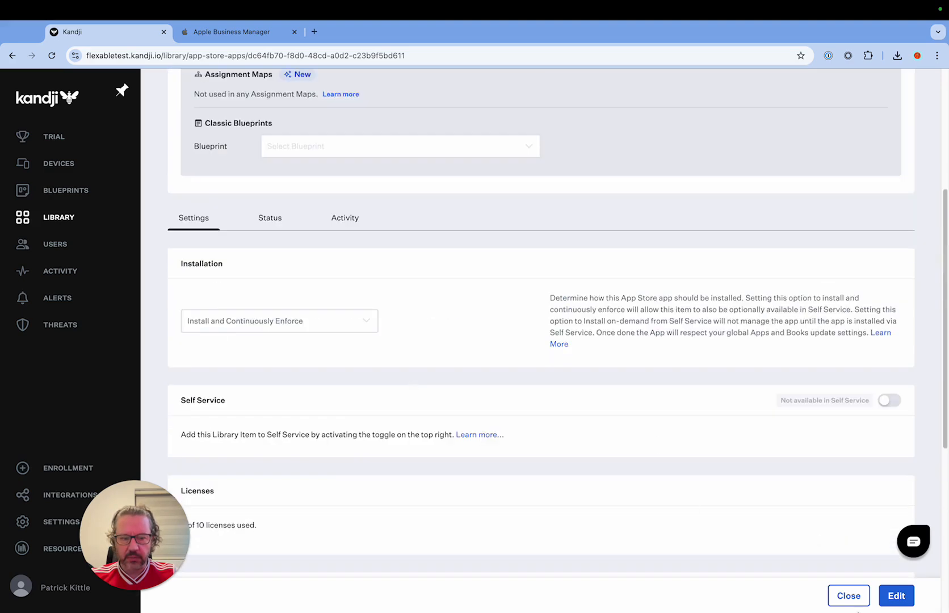
click(864, 595)
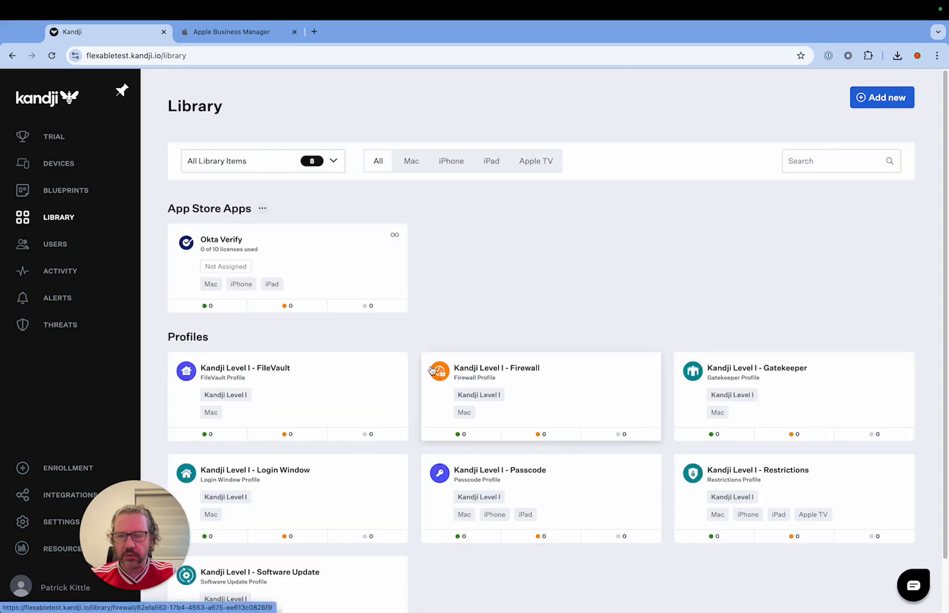
Step: Open the Kandji Level I blueprint and look over its assignment map, library items and available blueprint actions
click(71, 191)
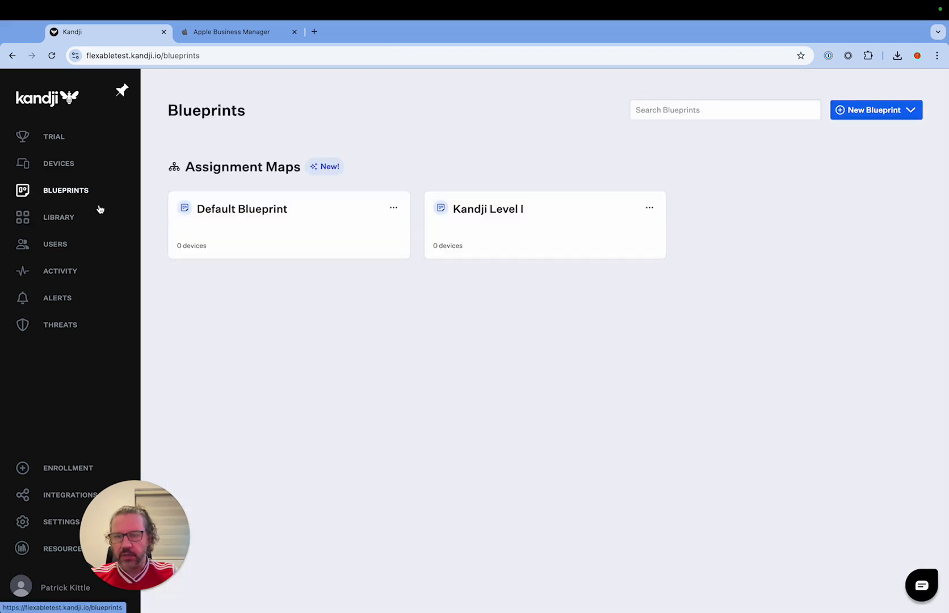
click(509, 211)
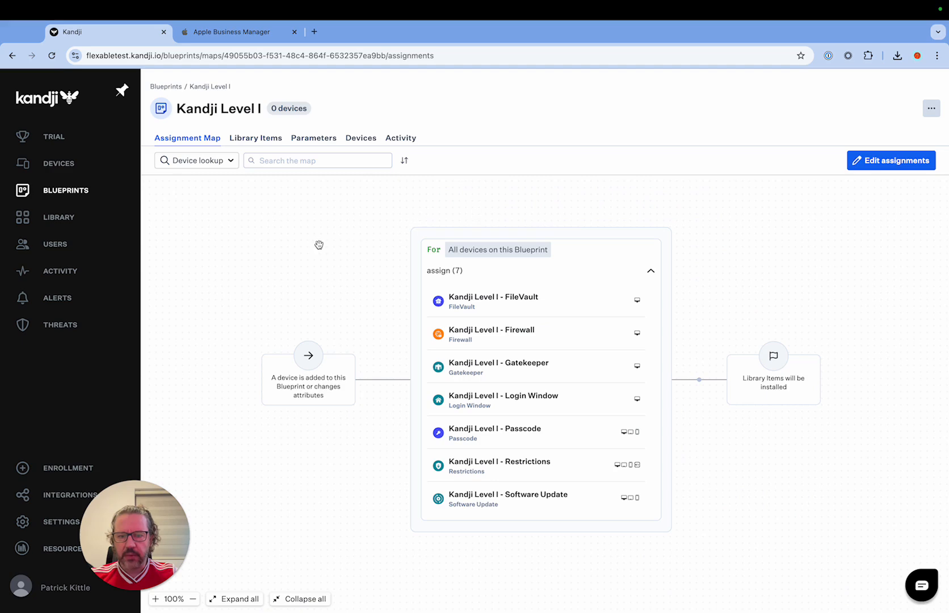
click(260, 144)
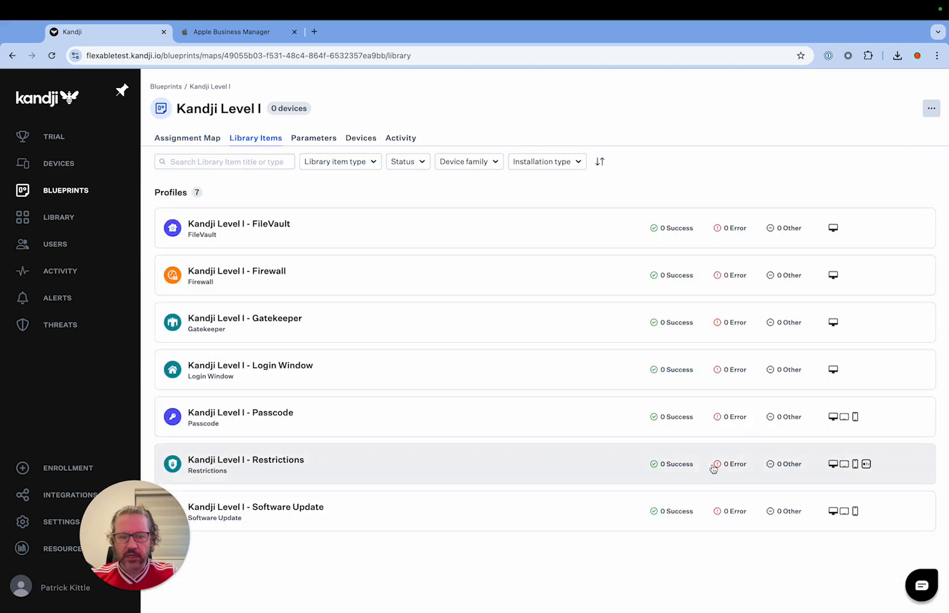
click(932, 110)
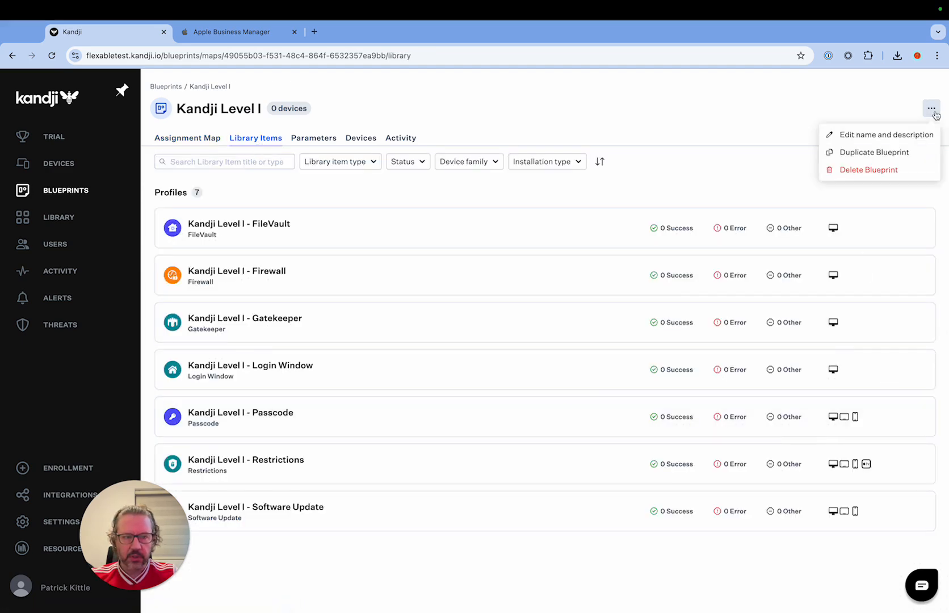
click(758, 95)
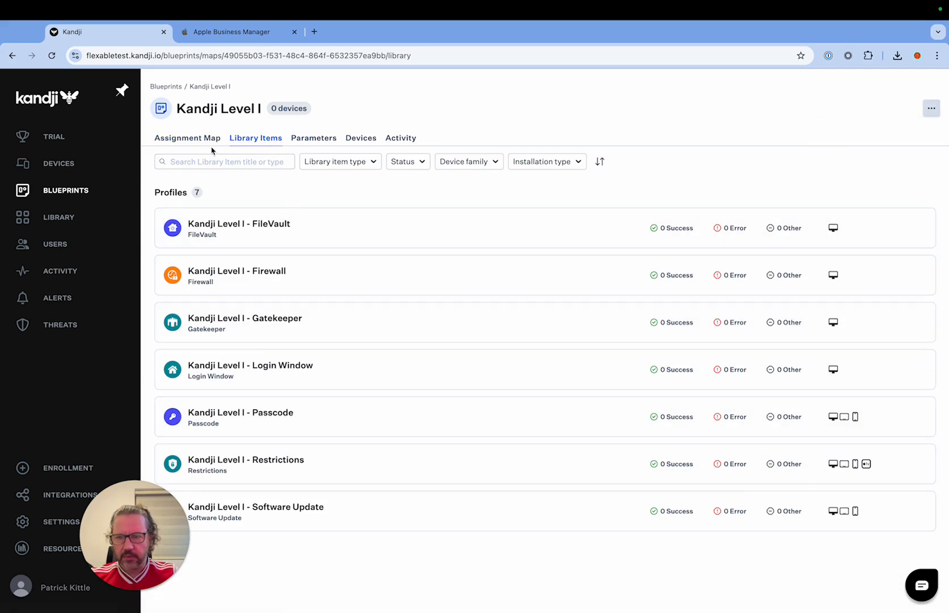
Step: Assign Okta Verify to all devices on the Kandji Level I blueprint's assignment map and save the scoping changes
click(200, 138)
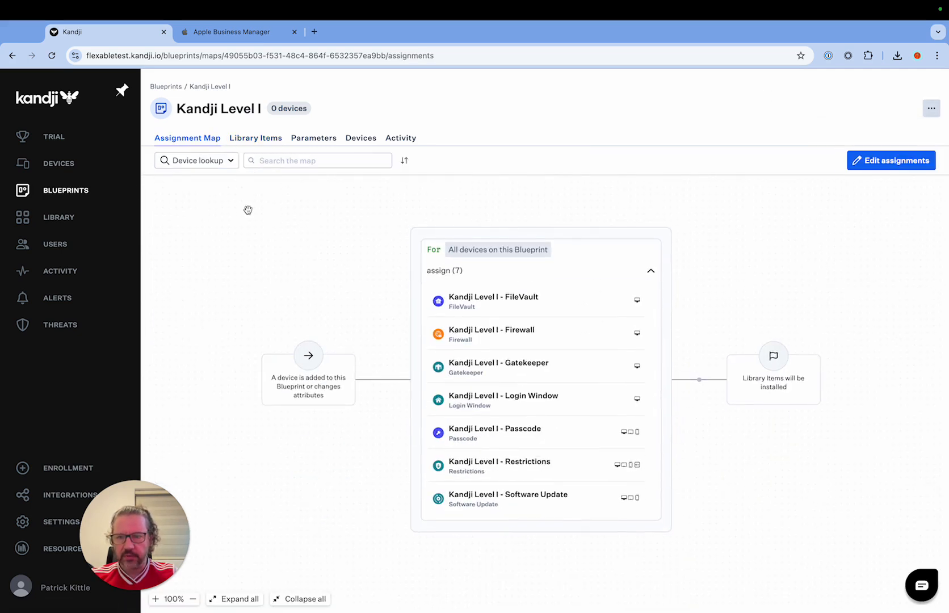
click(858, 163)
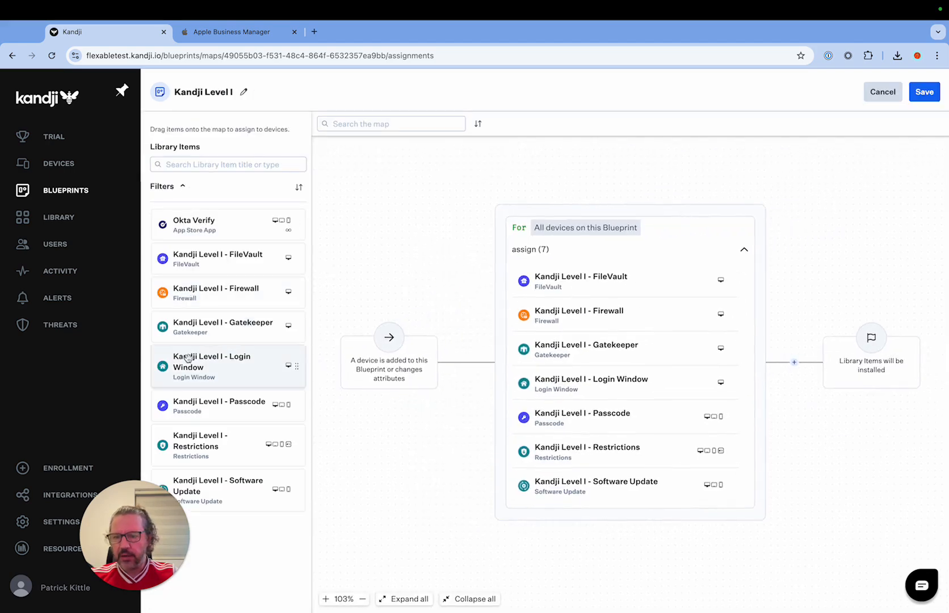
drag(206, 236, 600, 471)
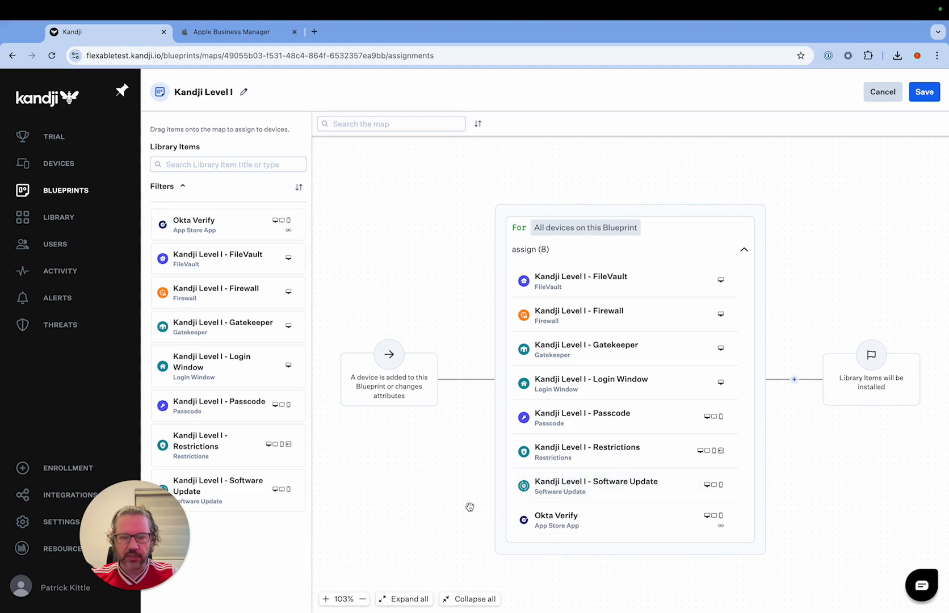
click(935, 104)
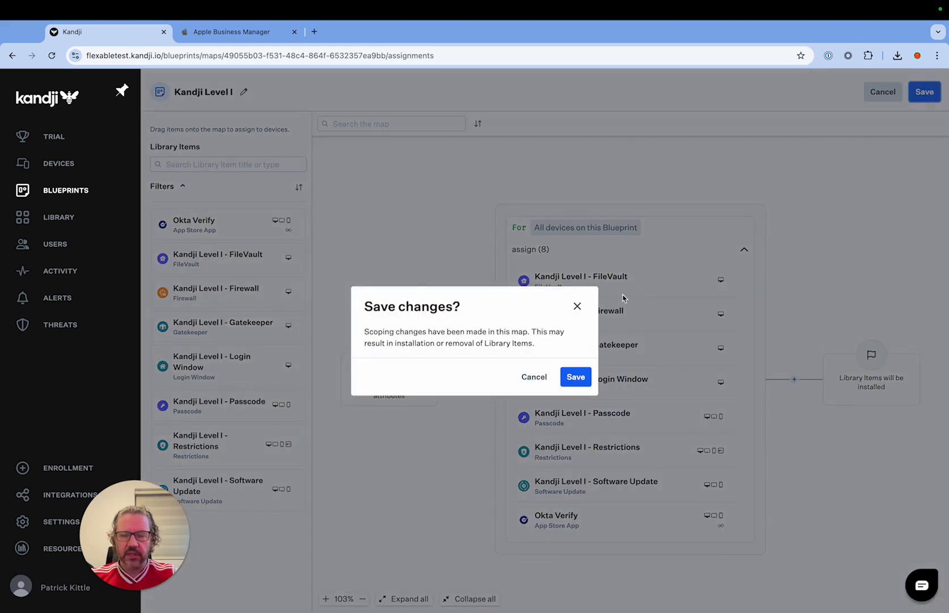
click(573, 381)
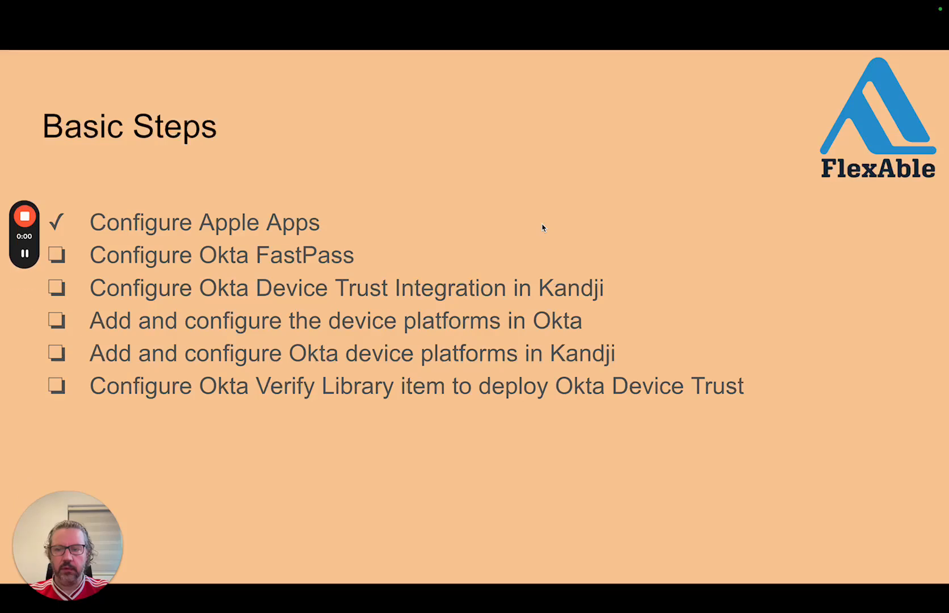
drag(12, 238, 789, 1)
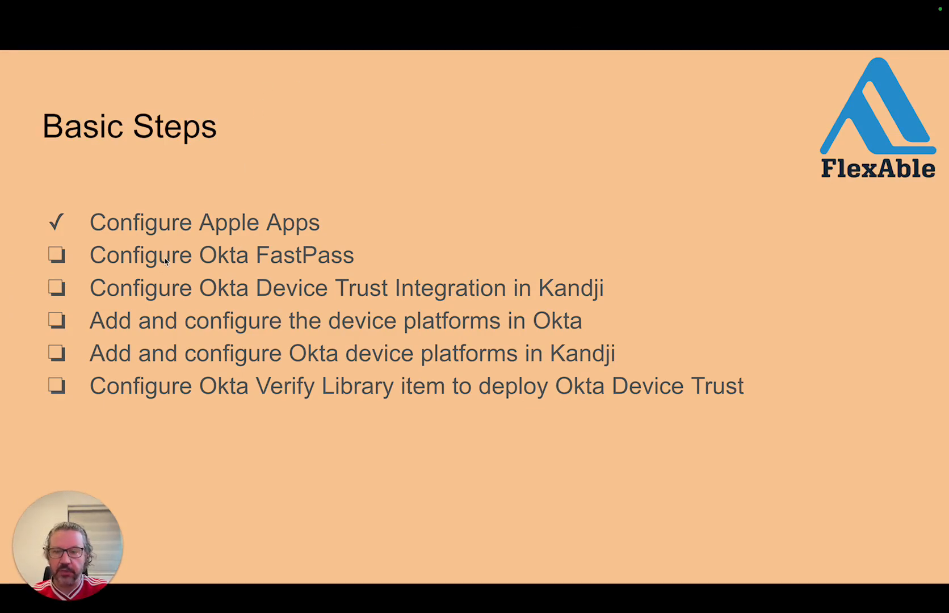
key(ctrl+Right)
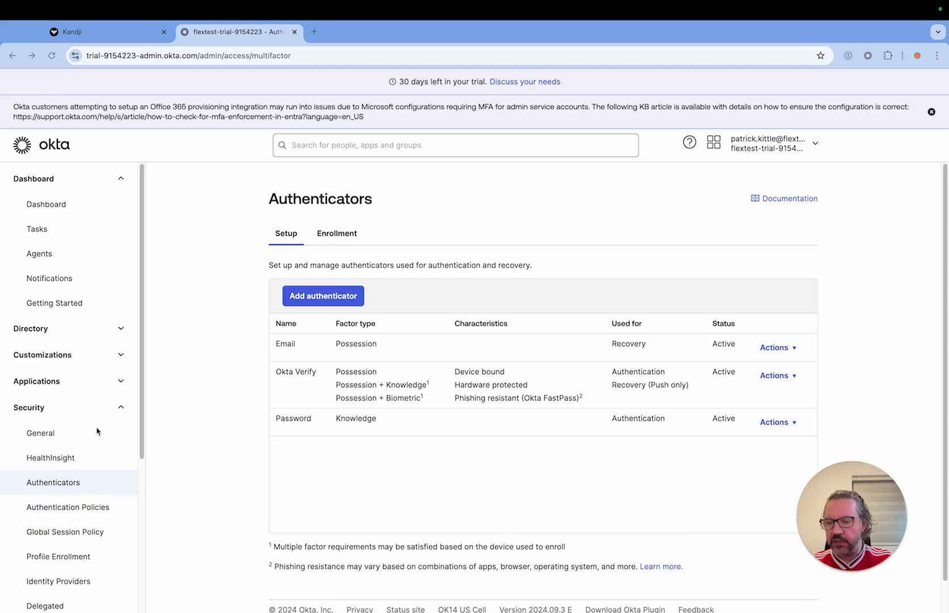
Step: Switch to the Okta admin console, examine the Global Session Policy Default Rule's user session, MFA and session management settings, and cancel the edit
scroll(64, 442, down, 2)
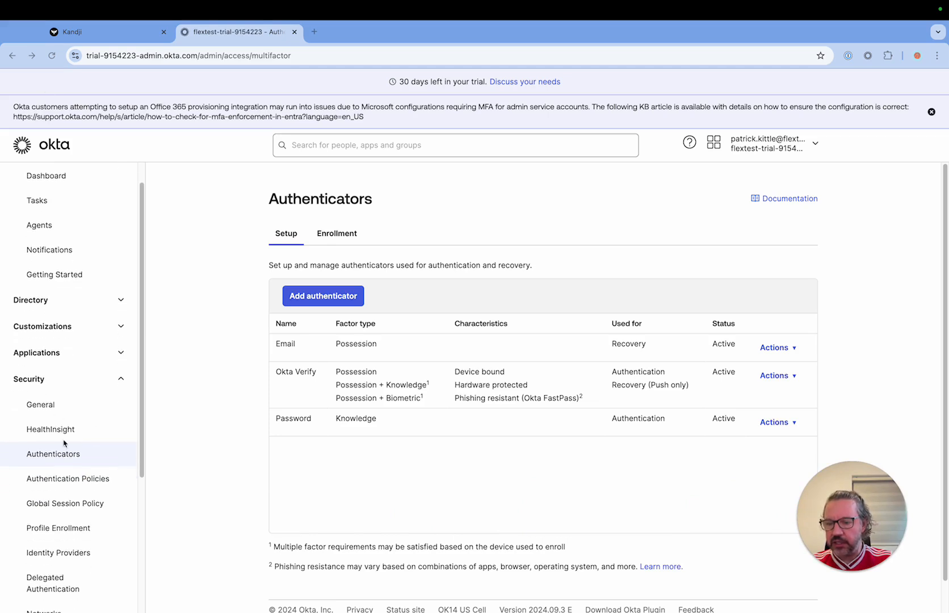
click(67, 502)
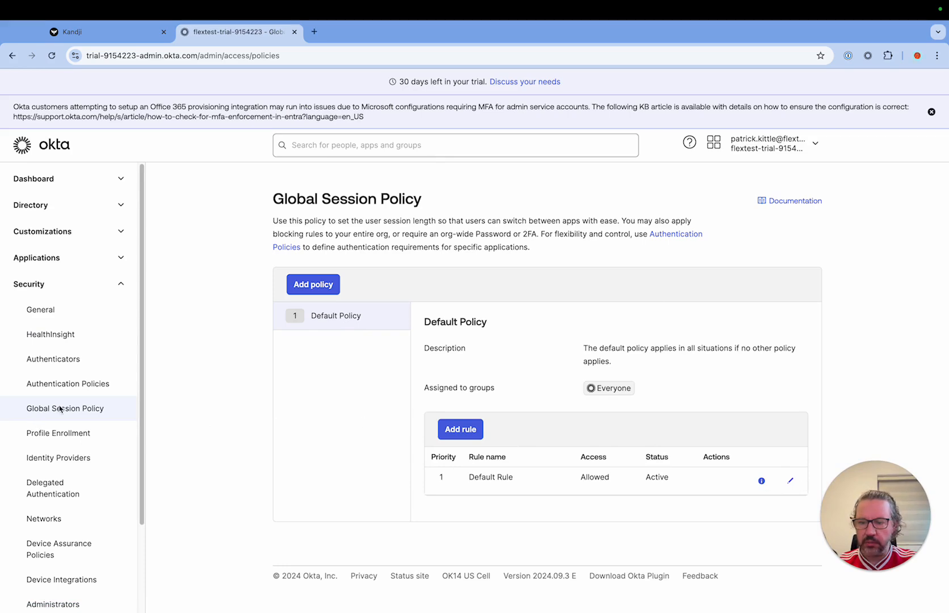
click(790, 481)
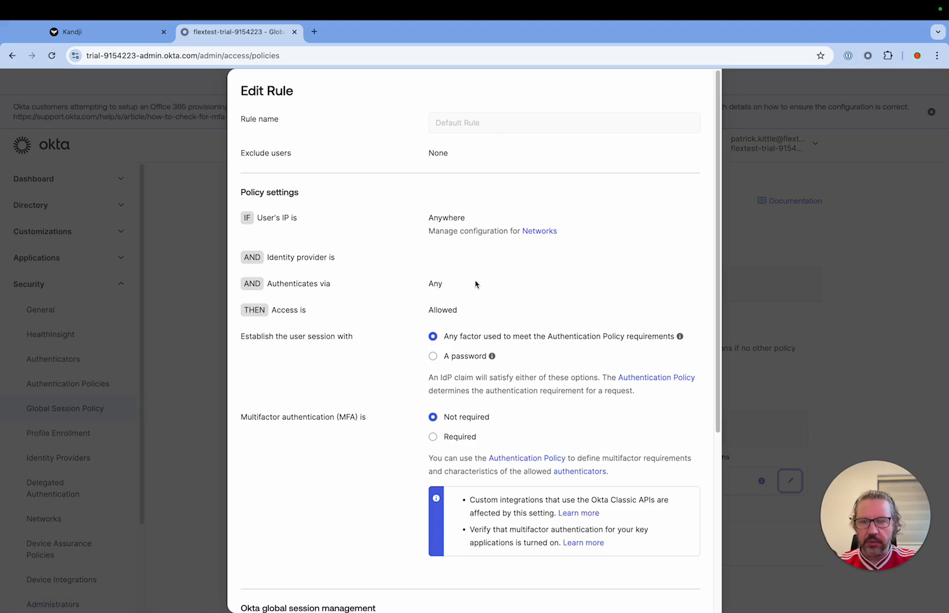
scroll(474, 284, down, 2)
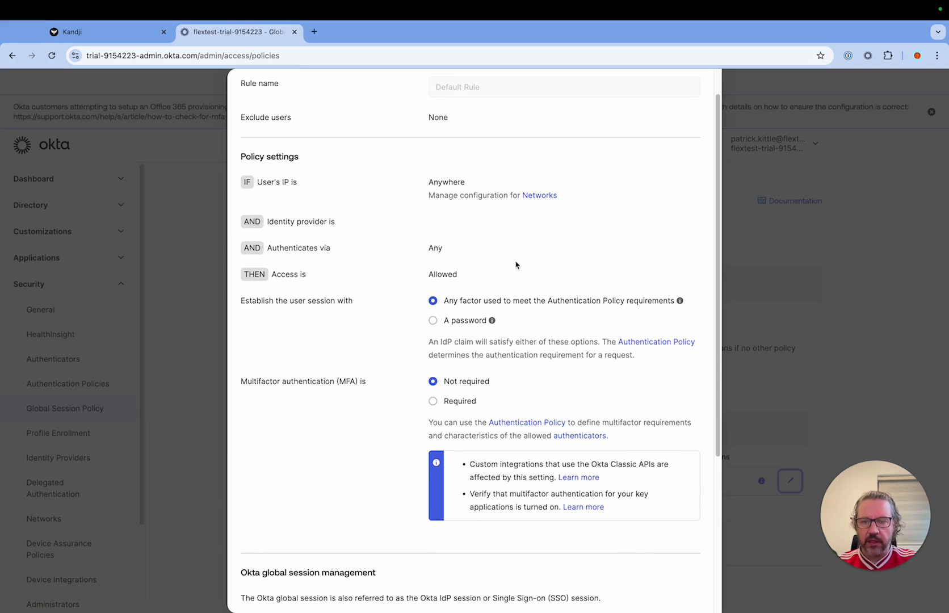
scroll(386, 237, down, 1)
scroll(482, 201, up, 3)
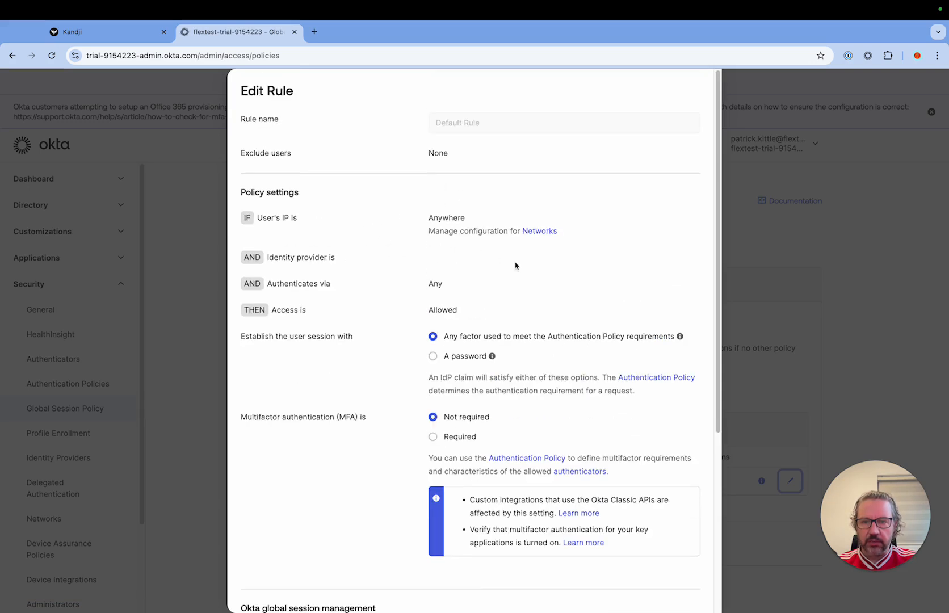
scroll(591, 340, down, 3)
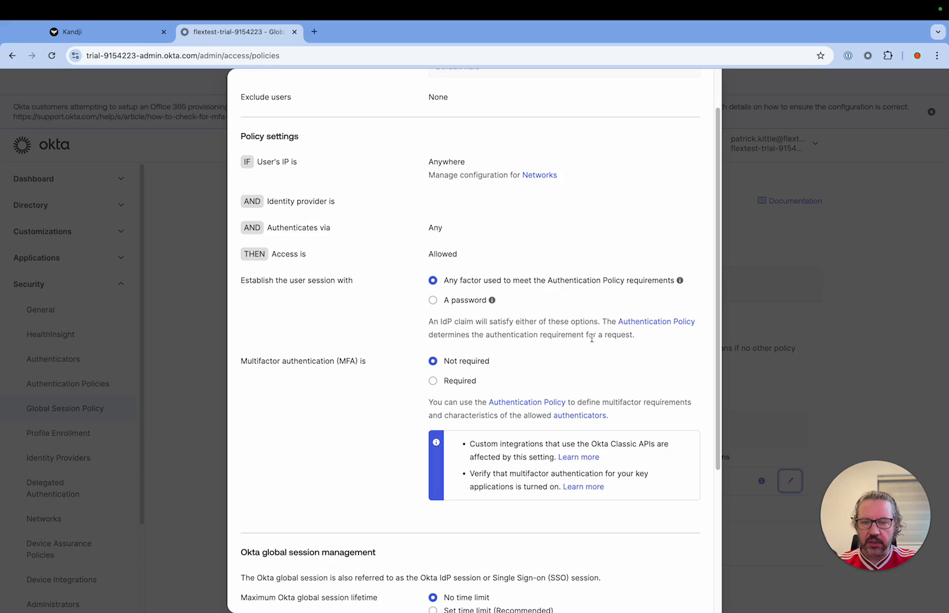
scroll(596, 320, down, 5)
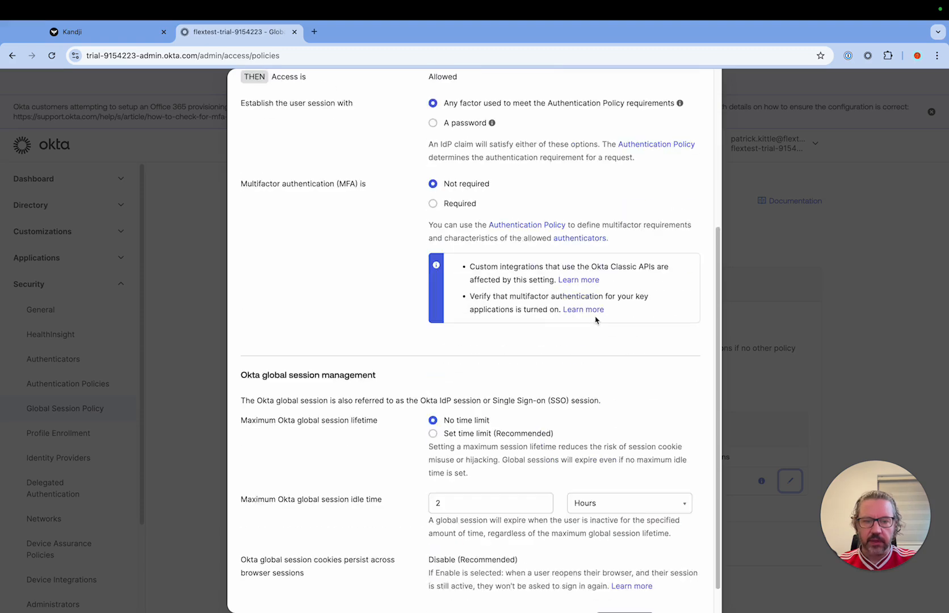
scroll(596, 319, down, 1)
scroll(595, 318, up, 4)
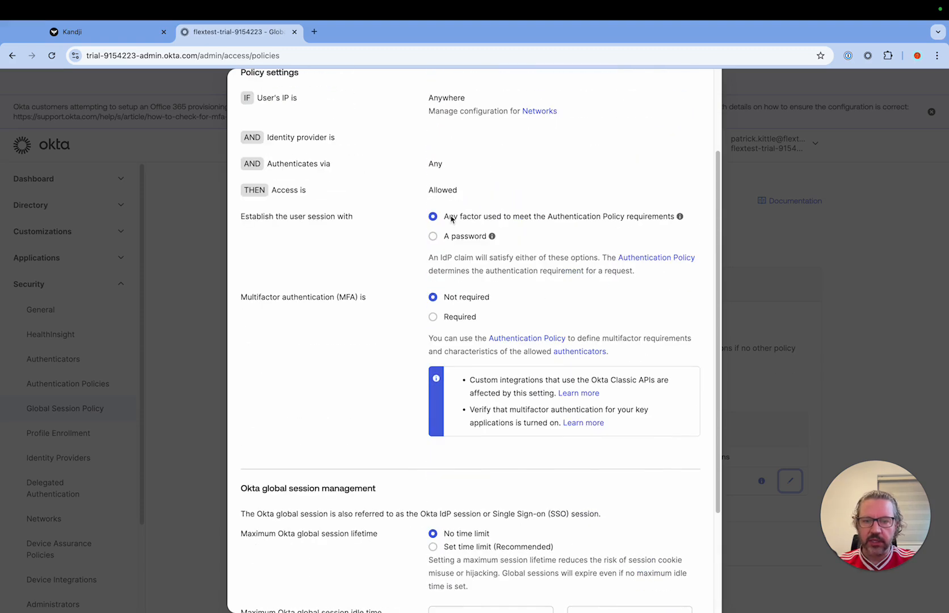
drag(451, 218, 492, 219)
click(476, 222)
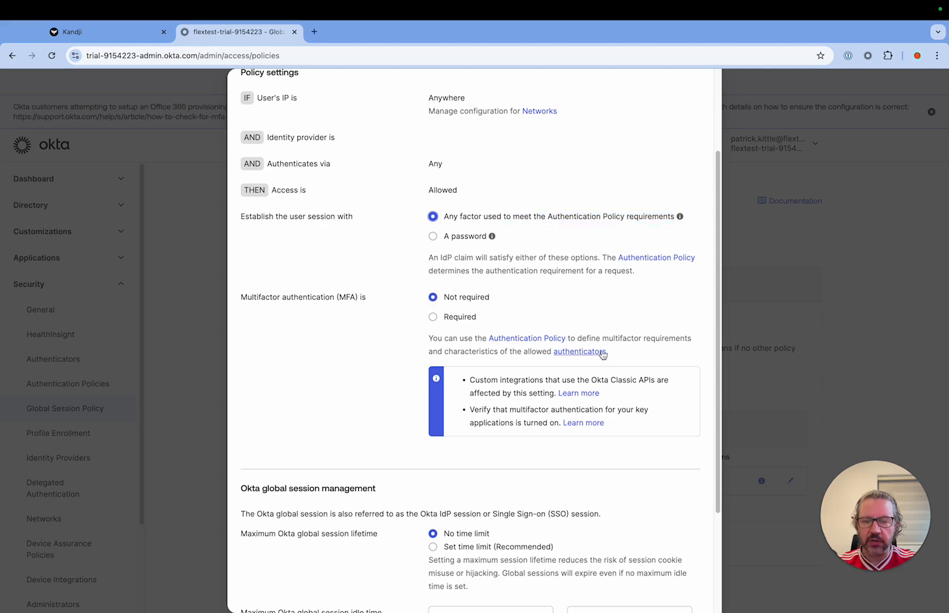
scroll(599, 357, down, 5)
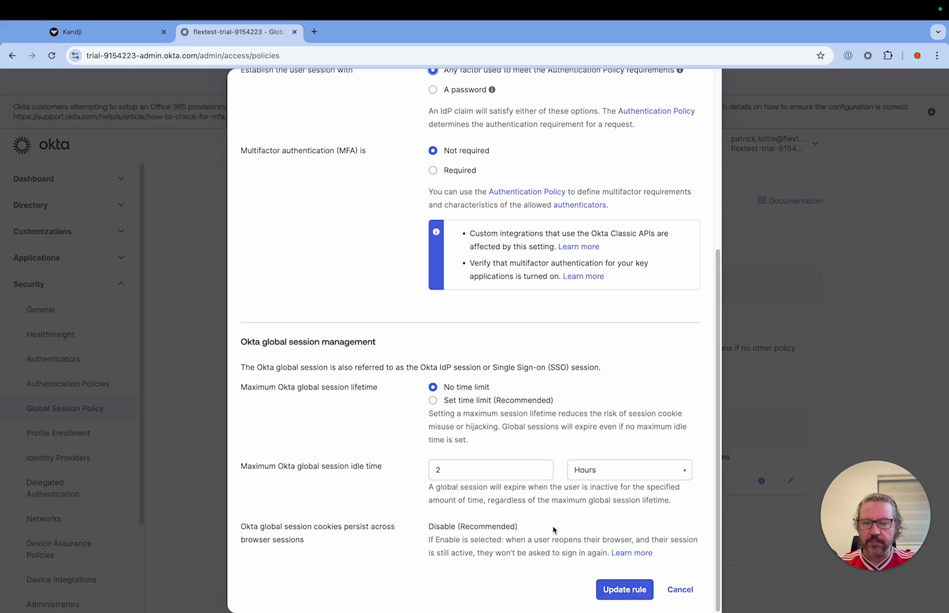
click(680, 590)
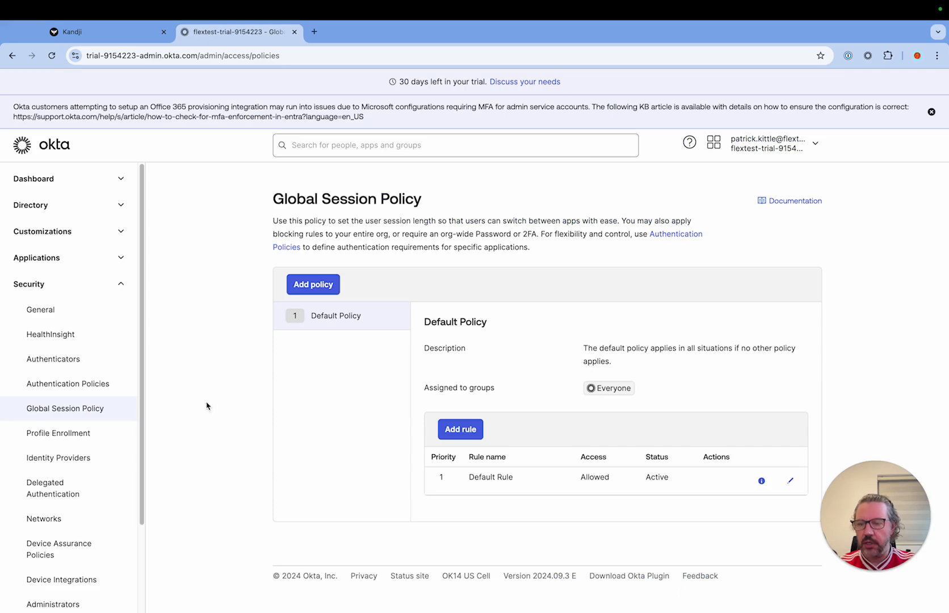
Step: Edit the Okta Verify authenticator and disable Push notification (Android and iOS only) as a verification option
click(54, 363)
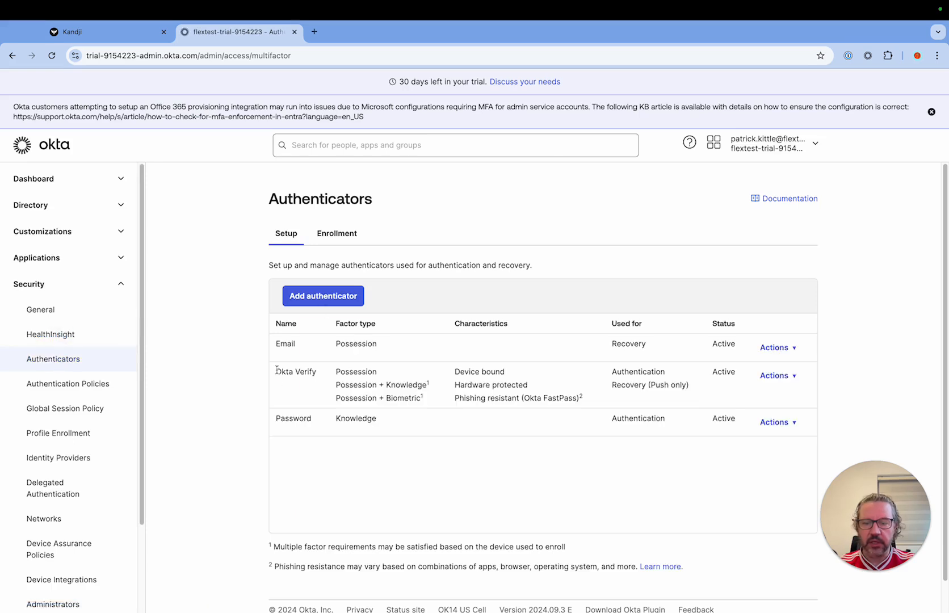
drag(276, 370, 321, 374)
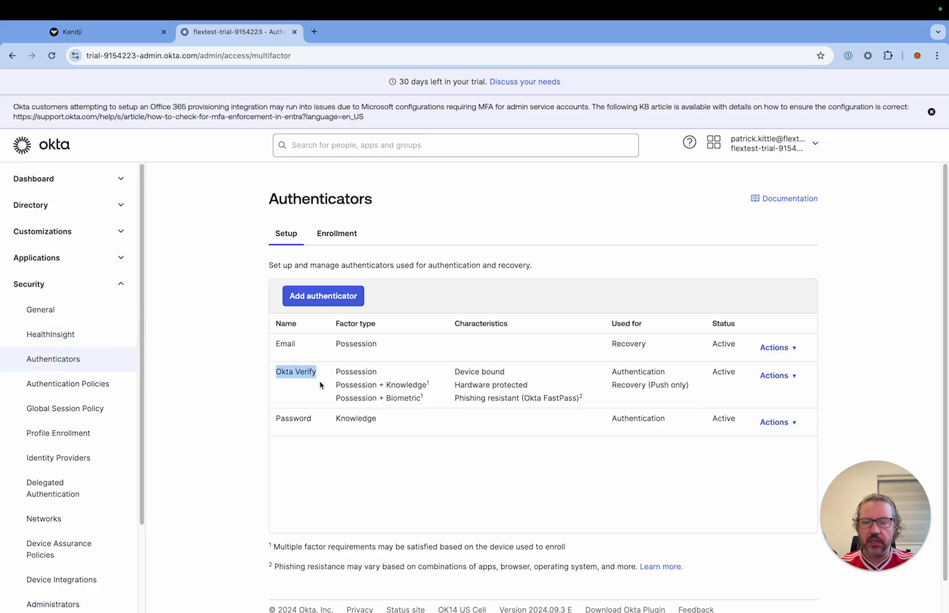
click(798, 377)
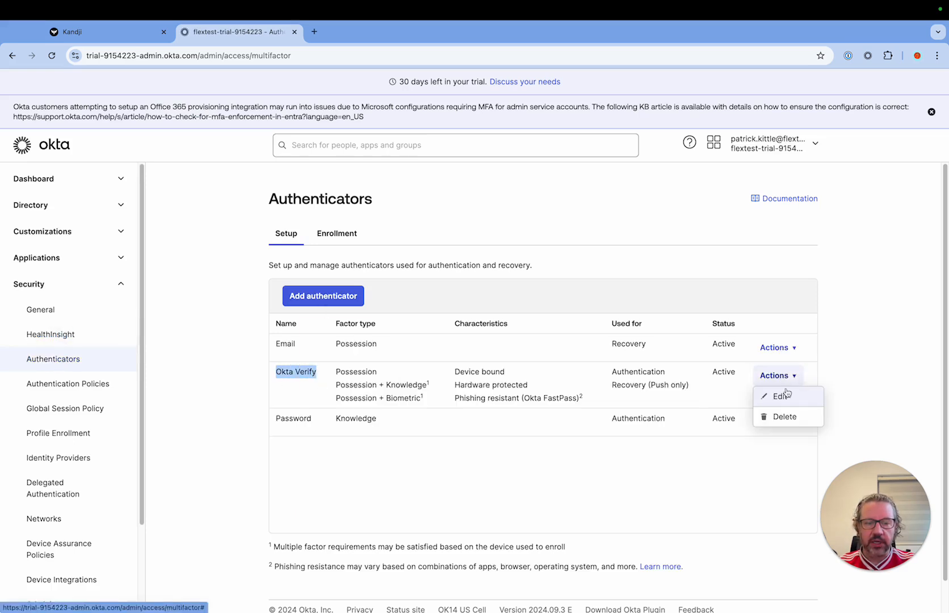
click(785, 394)
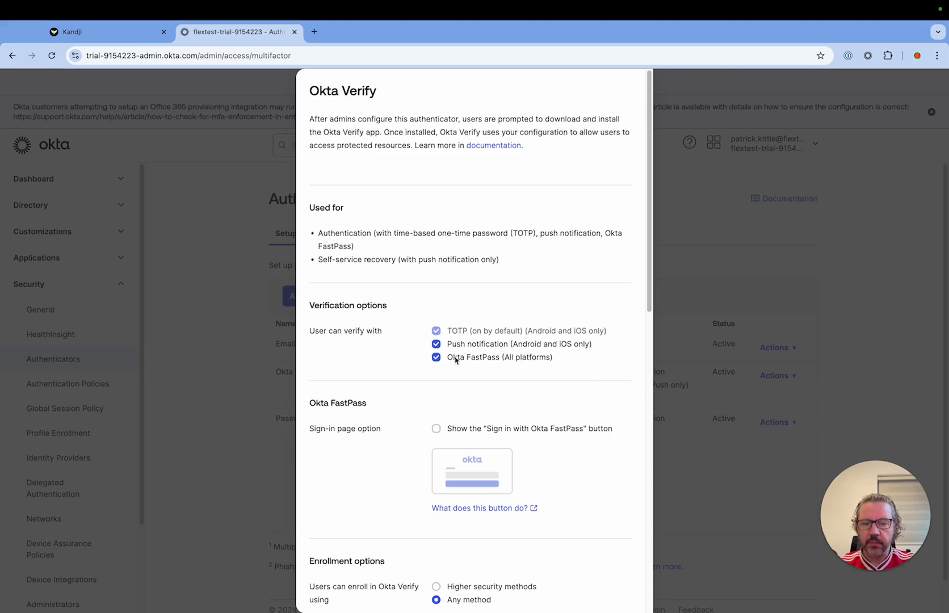
scroll(504, 309, down, 3)
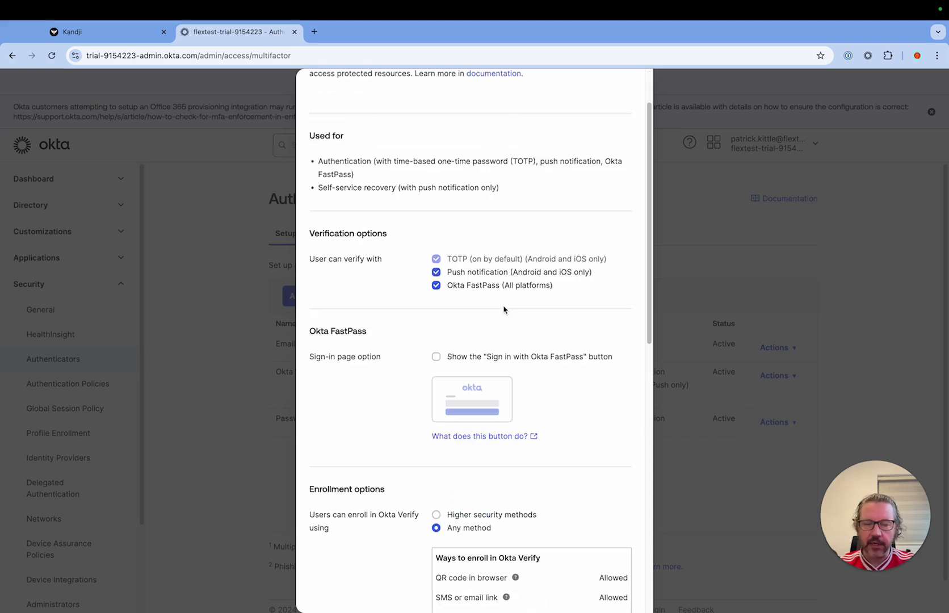
click(437, 273)
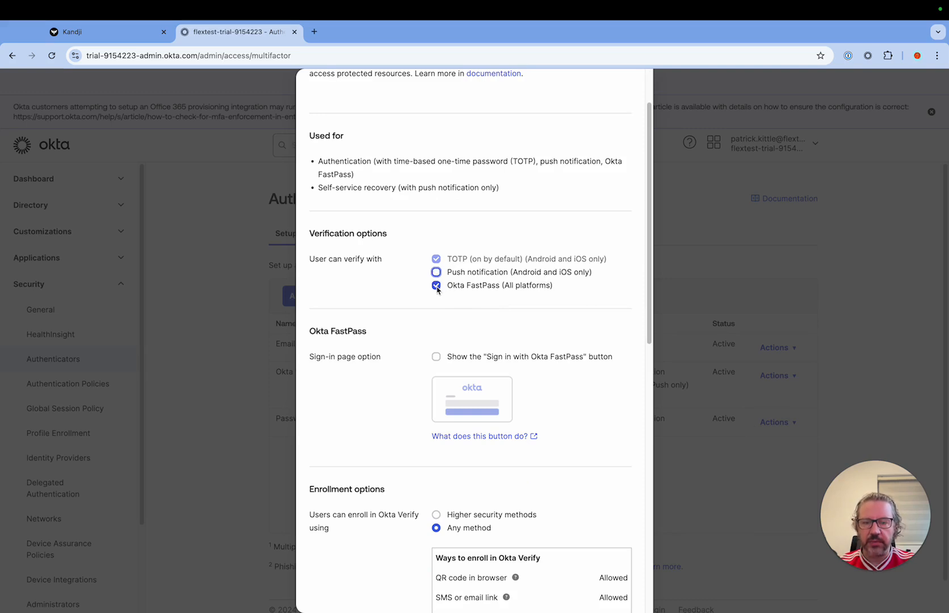
Step: Keep Okta FastPass (All platforms) enabled and show the "Sign in with Okta FastPass" button on the sign-in page
drag(448, 289, 569, 288)
click(540, 289)
click(438, 288)
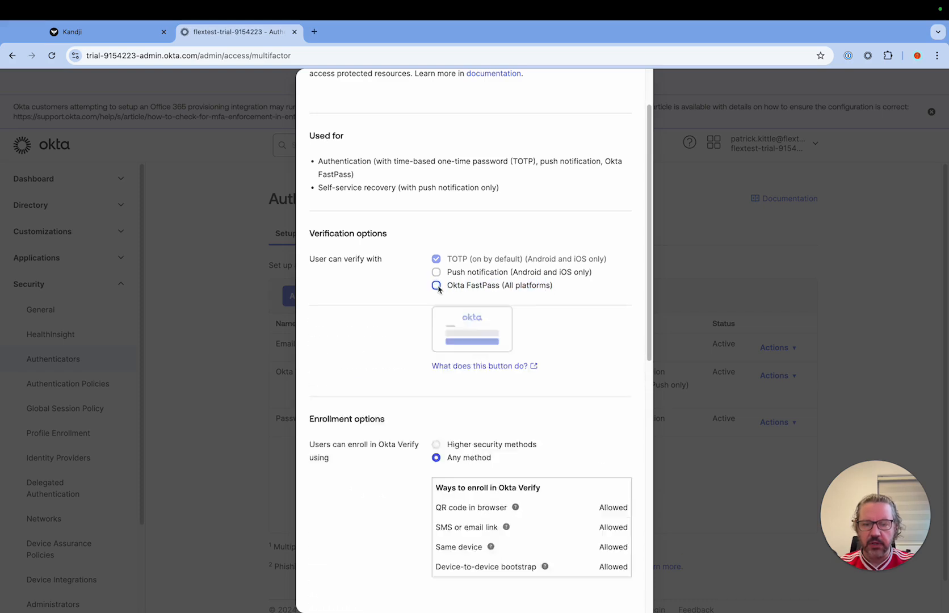
scroll(561, 335, down, 2)
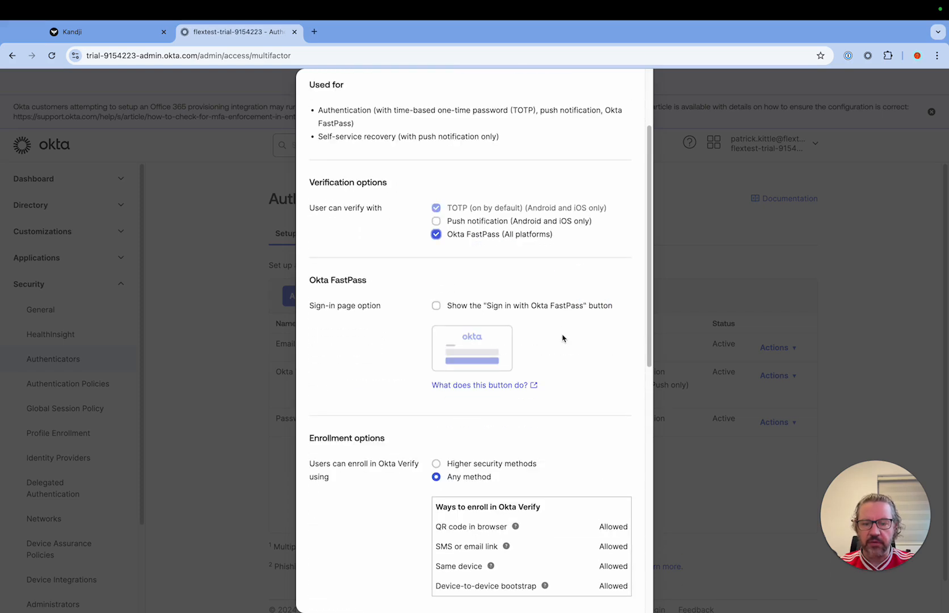
click(436, 307)
Step: Compare the ways to enroll in Okta Verify under Higher security methods and Any method, ending with Any method selected
scroll(590, 365, down, 1)
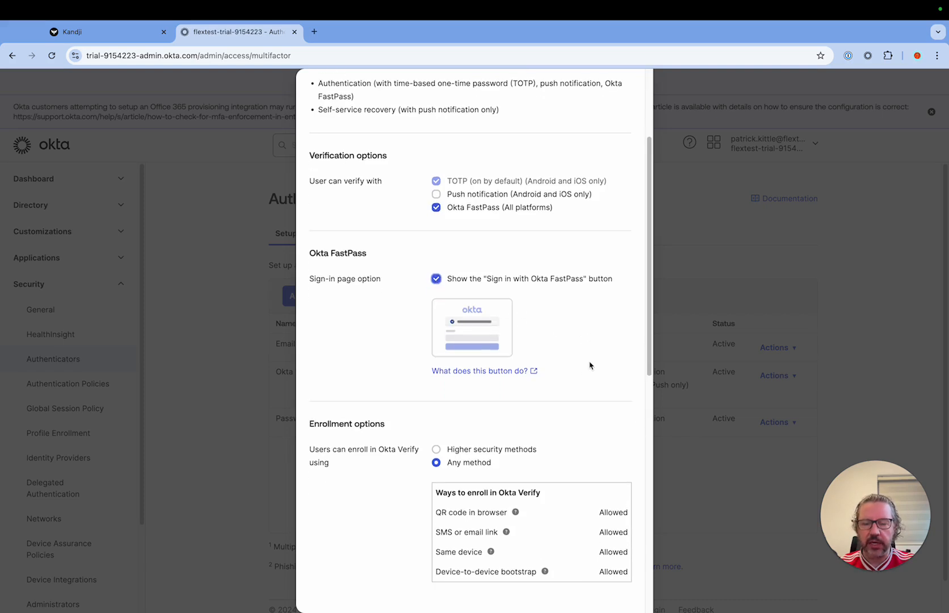
scroll(590, 366, down, 2)
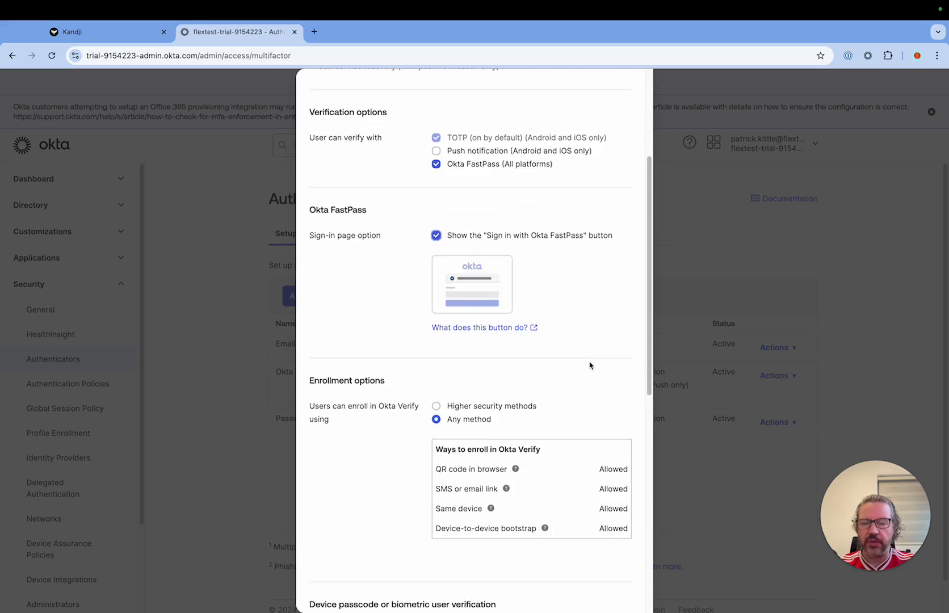
scroll(589, 365, down, 4)
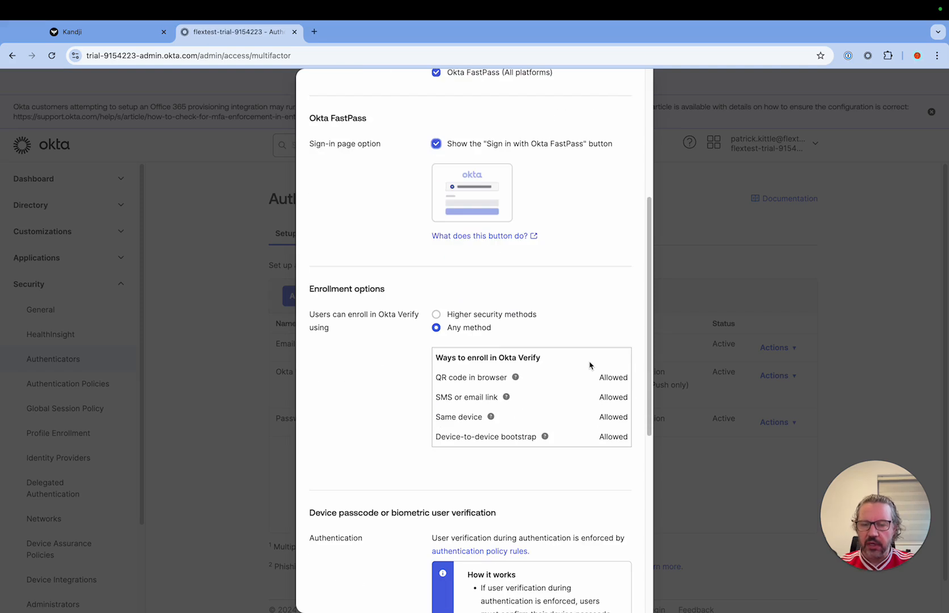
click(437, 315)
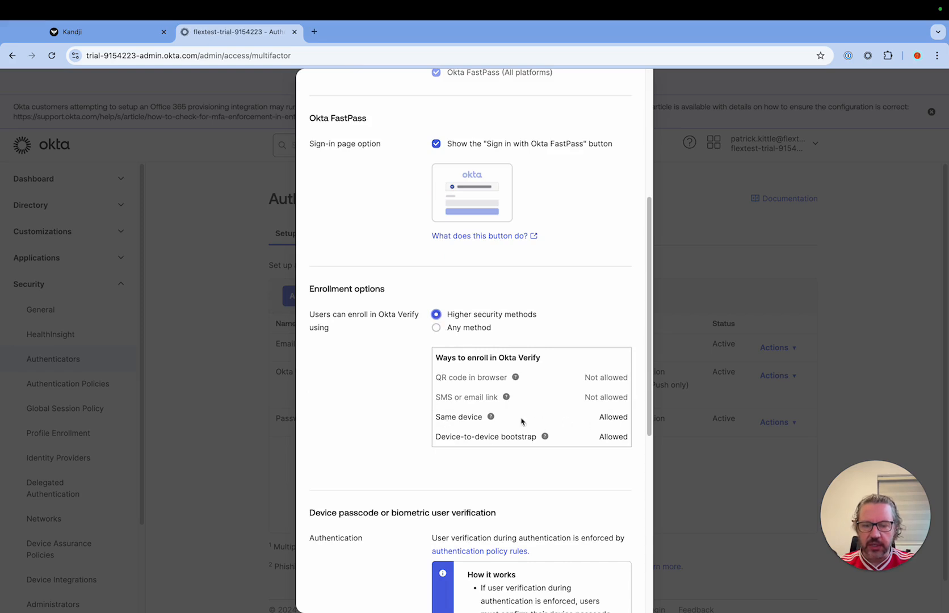
click(437, 328)
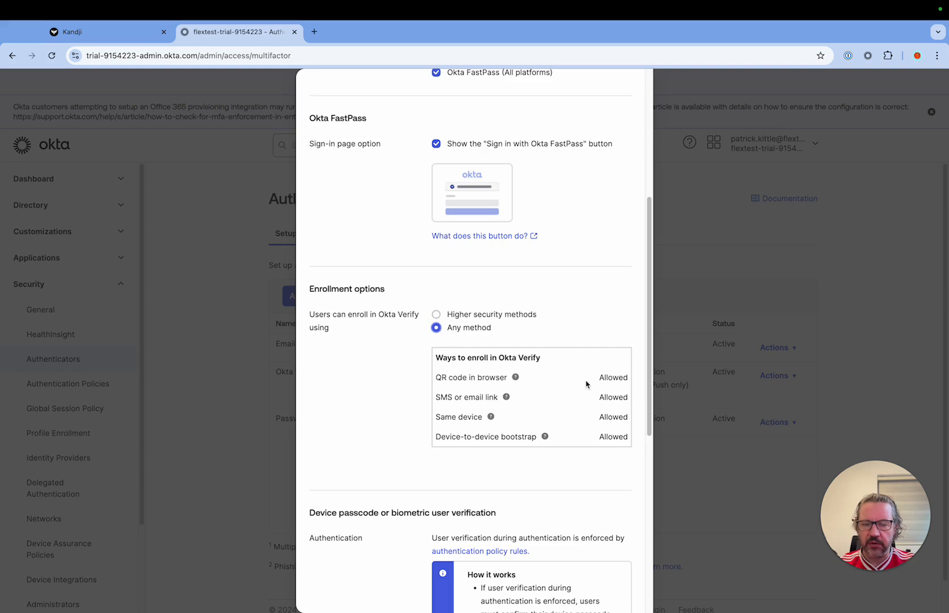
scroll(586, 384, down, 1)
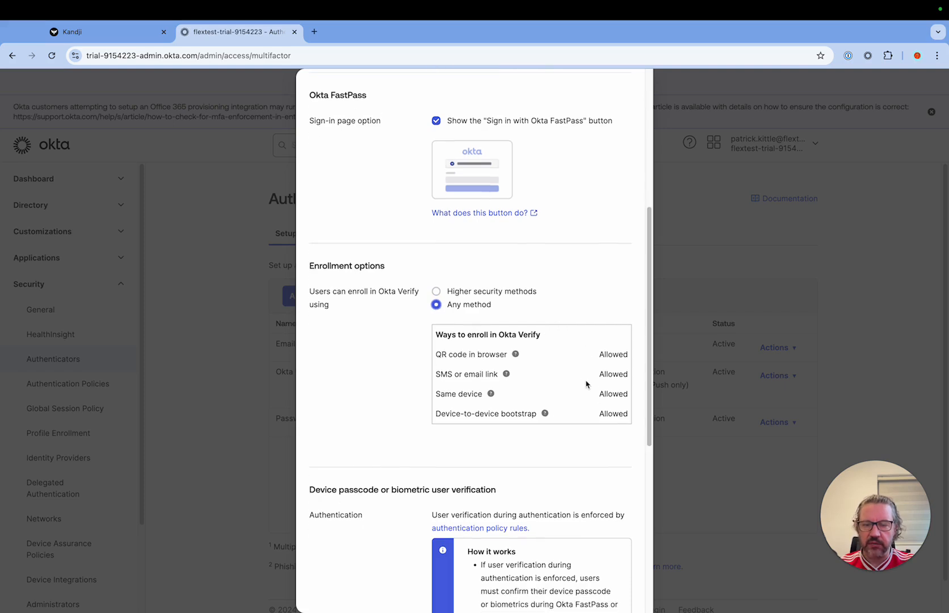
click(437, 291)
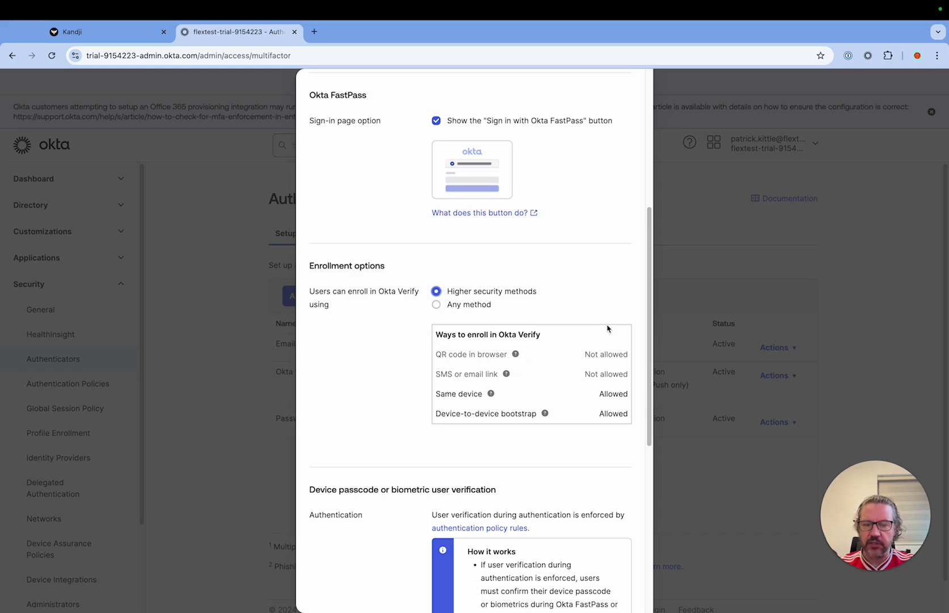
scroll(608, 330, down, 1)
scroll(607, 328, down, 5)
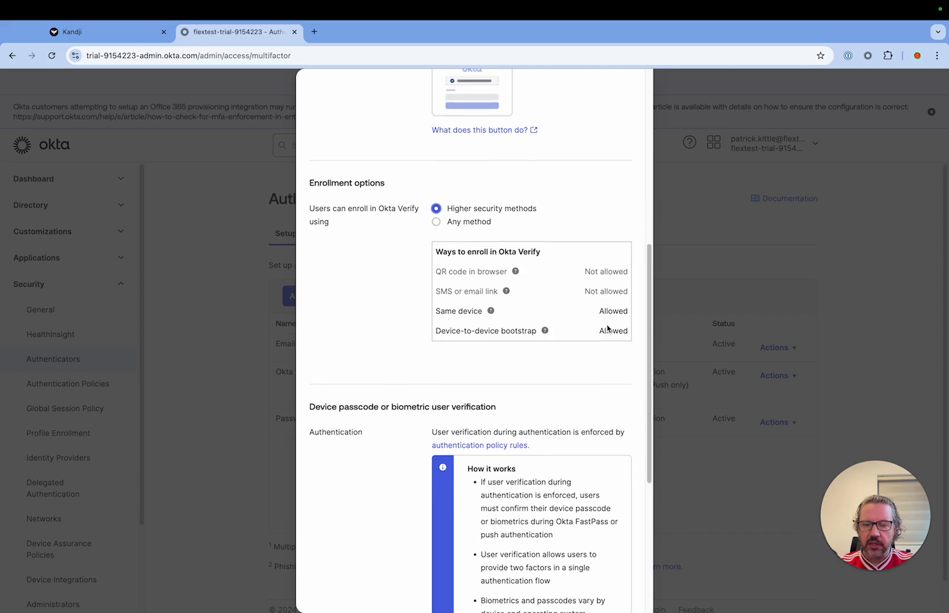
click(435, 221)
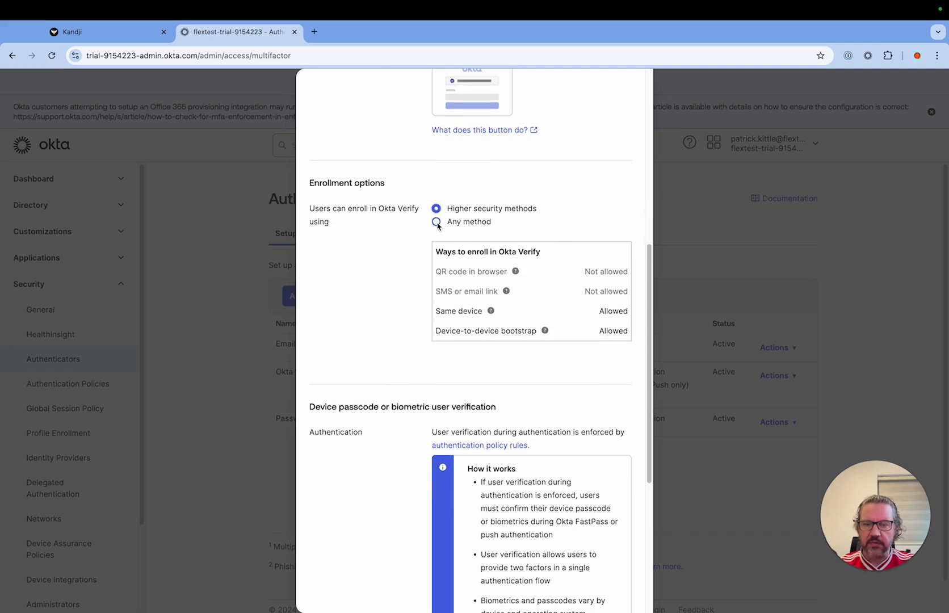
Step: Set the device passcode or biometric user verification enrollment to Required and save the Okta Verify authenticator
scroll(542, 309, down, 10)
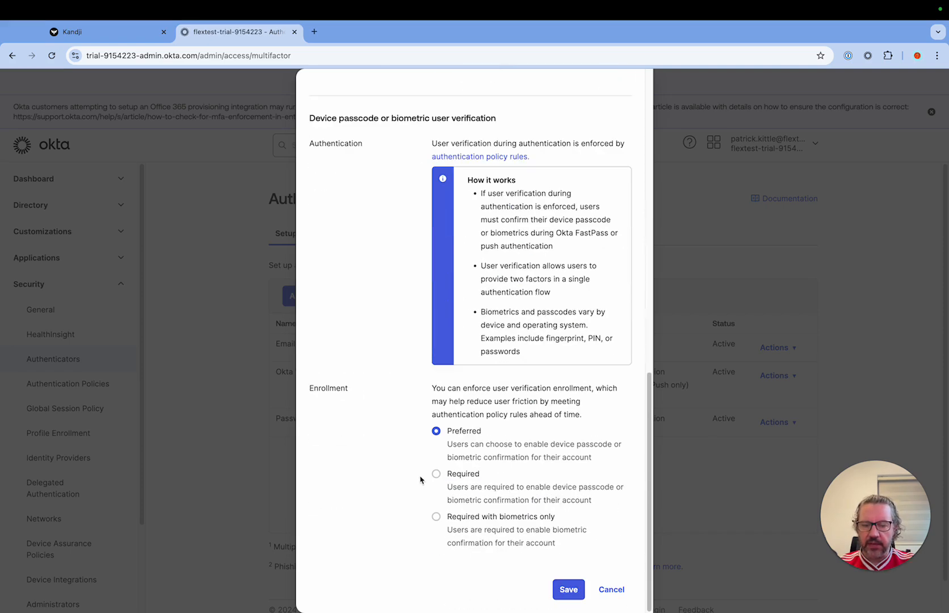
click(435, 475)
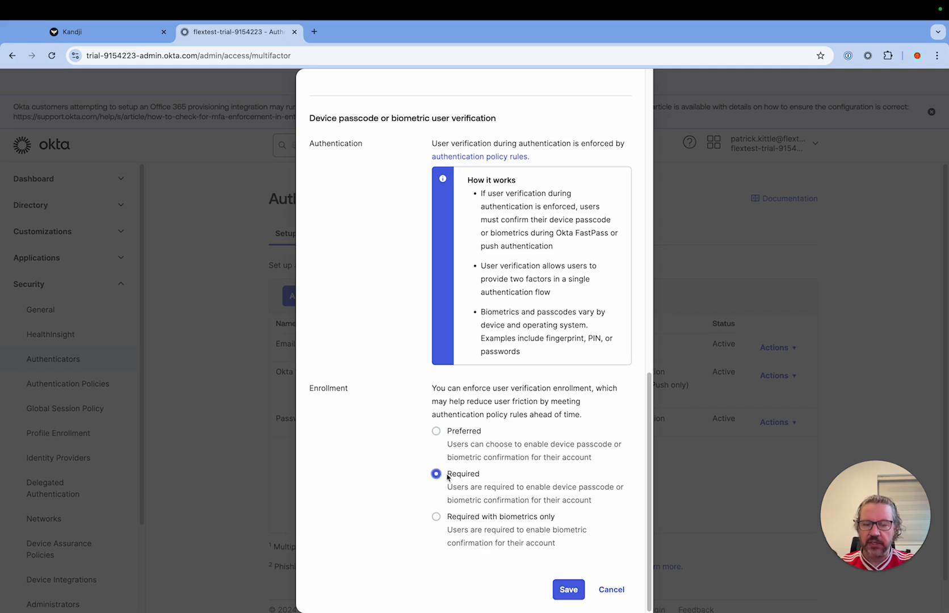
click(567, 591)
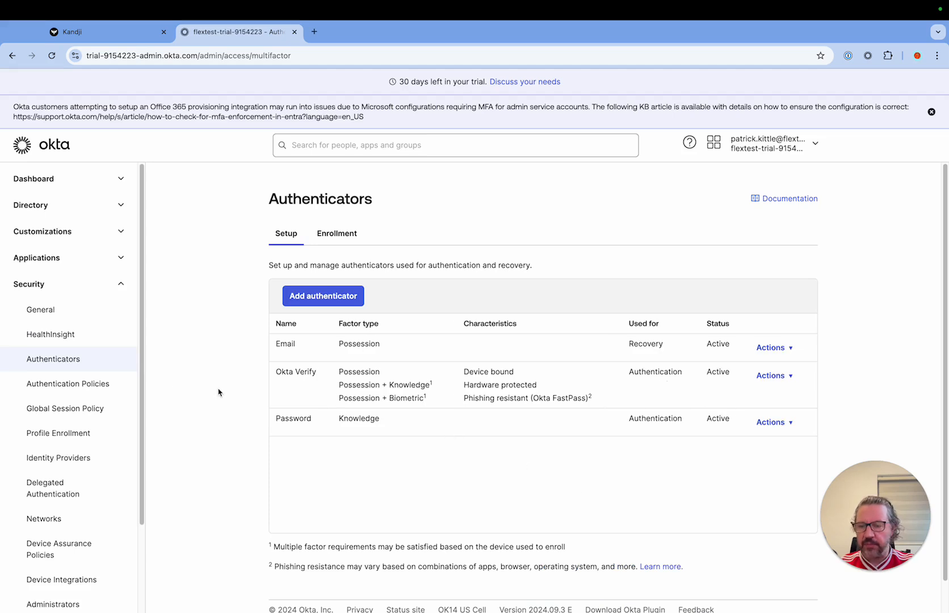
Step: Open the Okta Dashboard authentication policy and review its existing rules
click(81, 386)
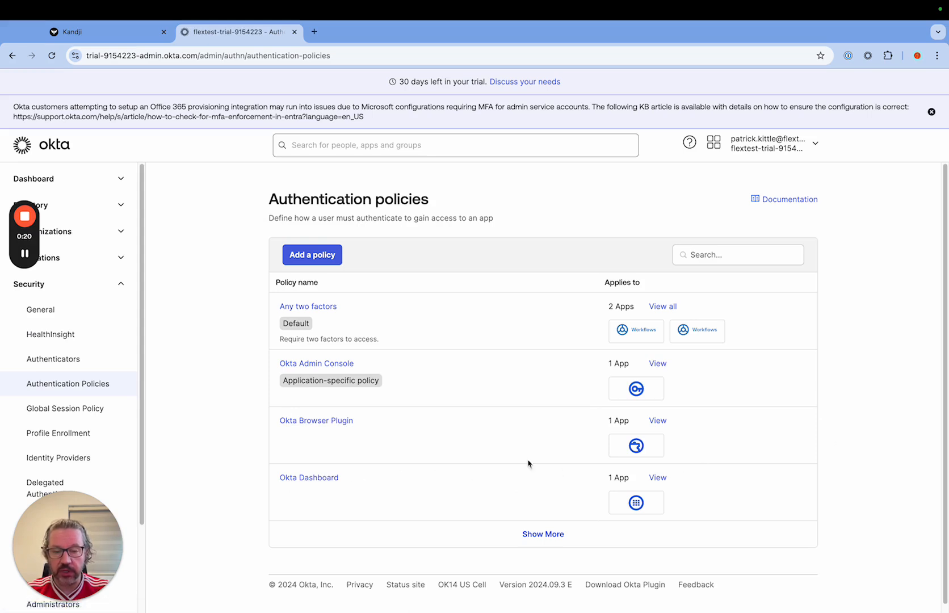
click(315, 484)
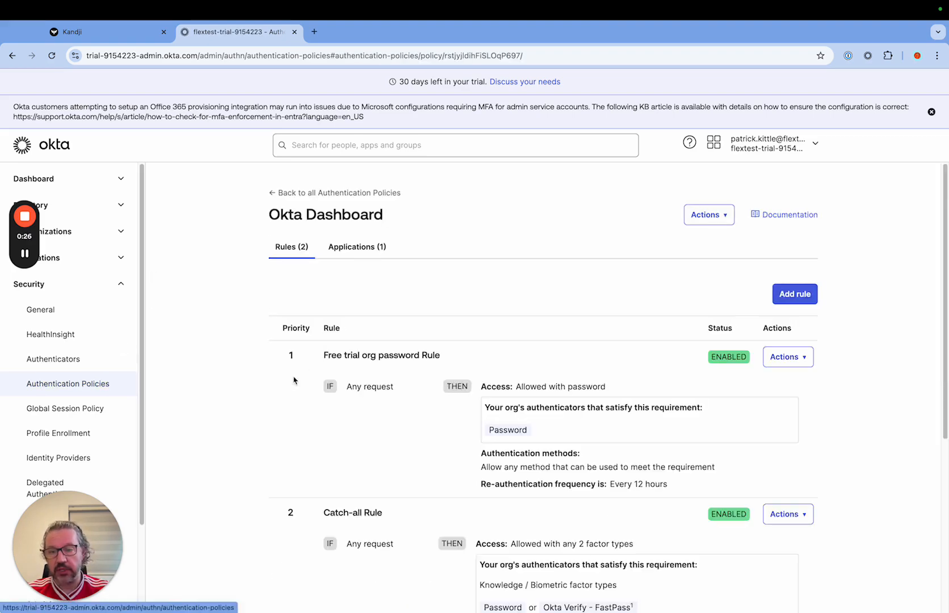
scroll(594, 391, down, 3)
scroll(594, 390, up, 3)
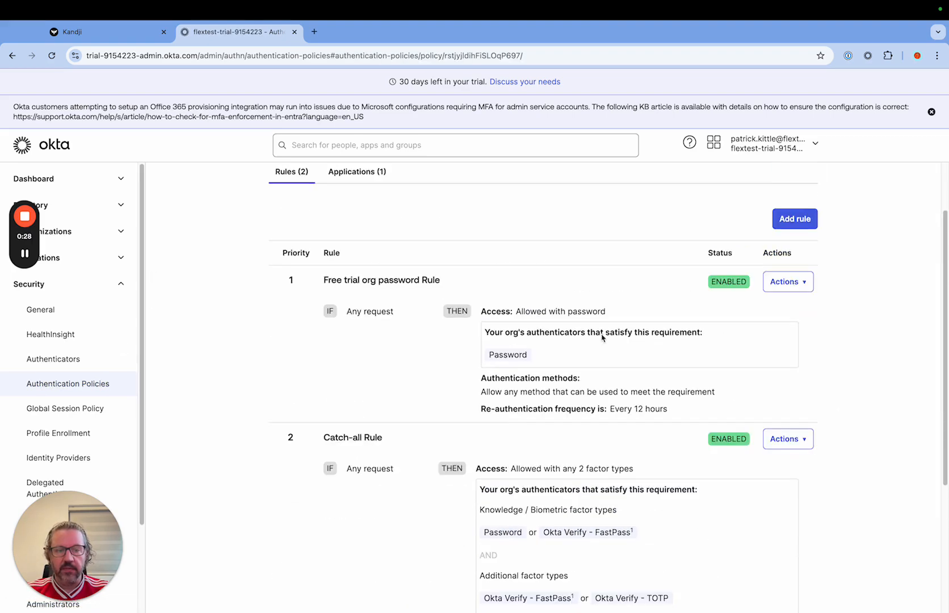
Step: Add a rule to the Okta Dashboard policy and name it "Rule 1 - Managed Allow"
click(794, 219)
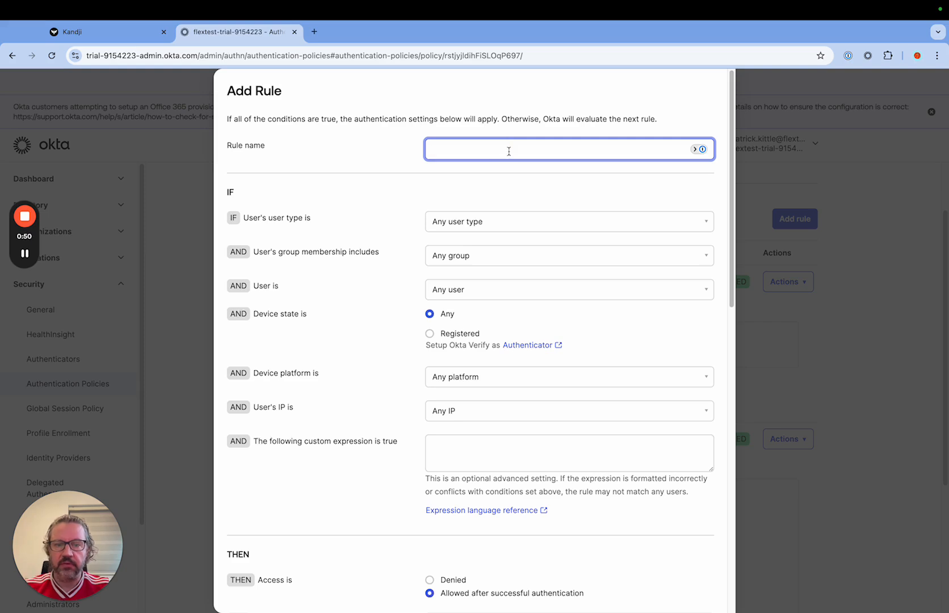
text(Rule 1)
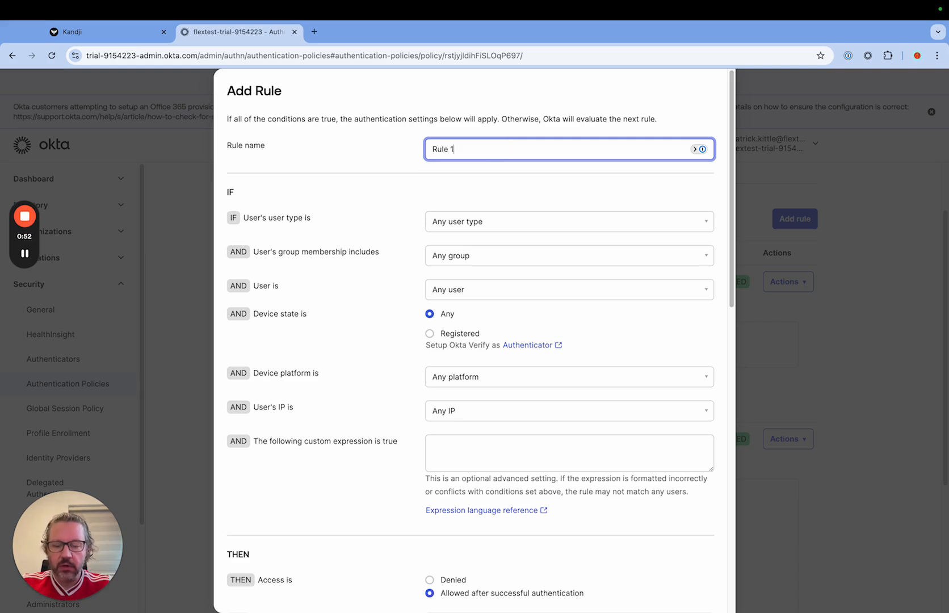
text( -)
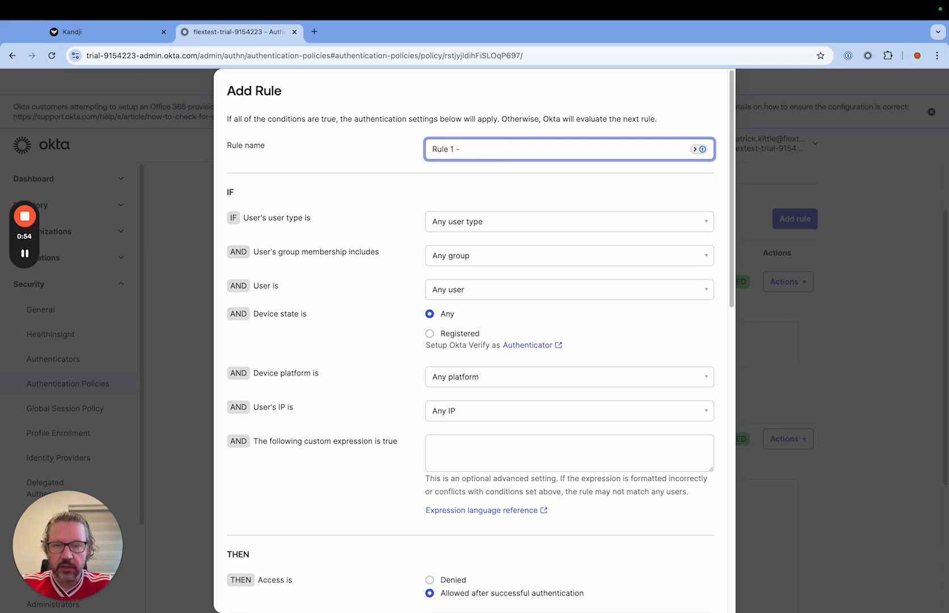
text( AmaManaged Allow)
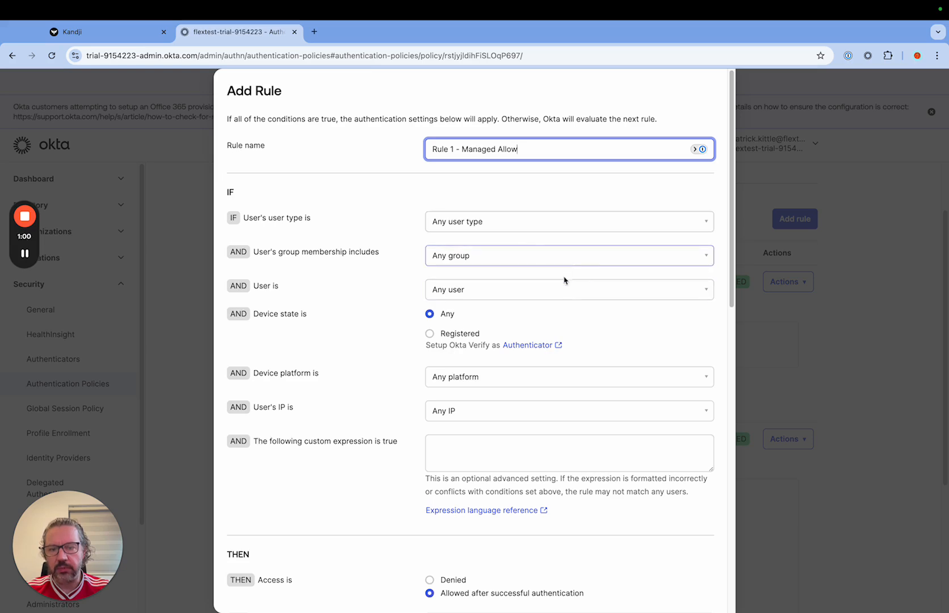
Step: Set the rule's device state condition to Registered and its device management condition to Managed
scroll(447, 255, down, 1)
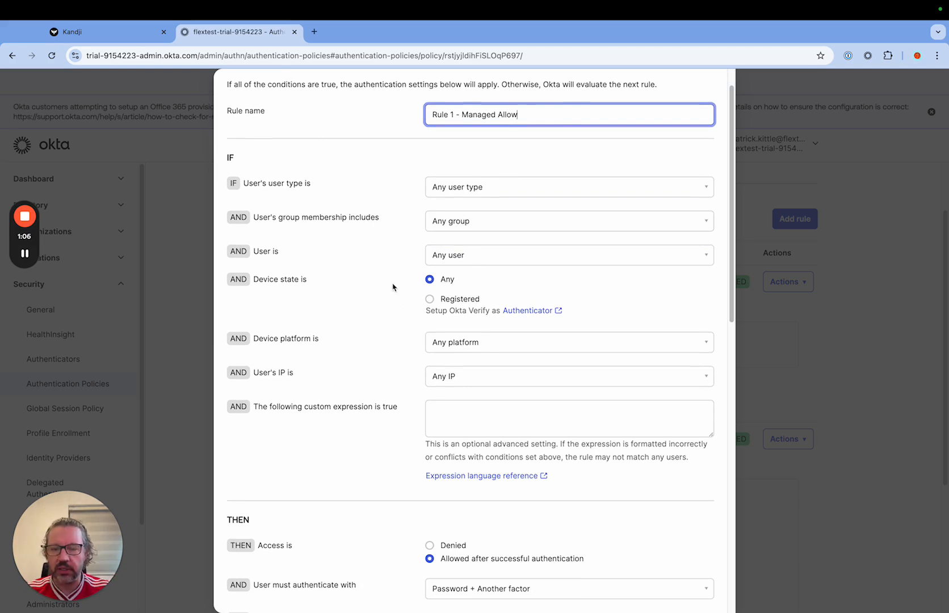
scroll(390, 309, down, 1)
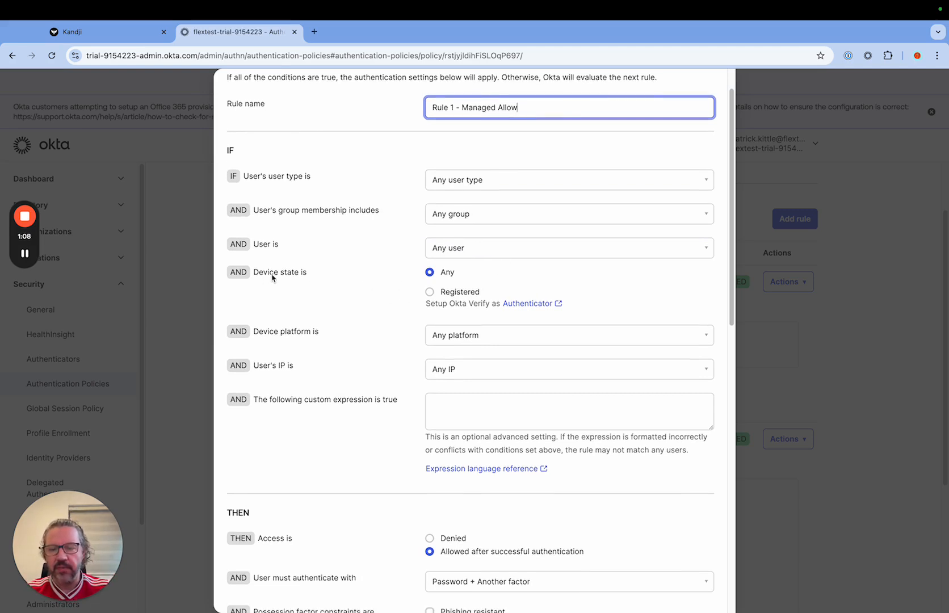
click(429, 293)
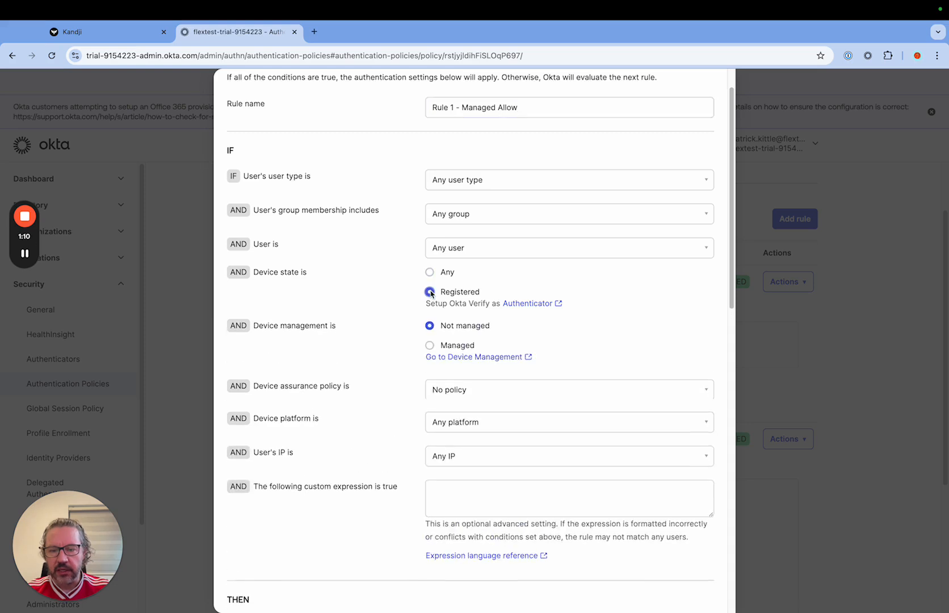
click(429, 345)
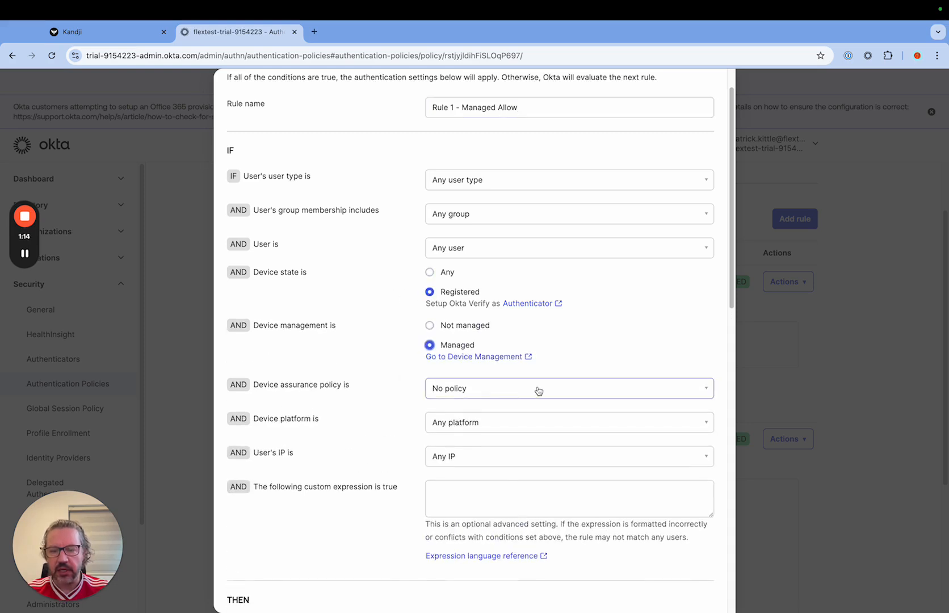
Step: Examine the rule's access setting, possession factor constraints, authentication methods and authentication prompt frequency
scroll(538, 391, down, 5)
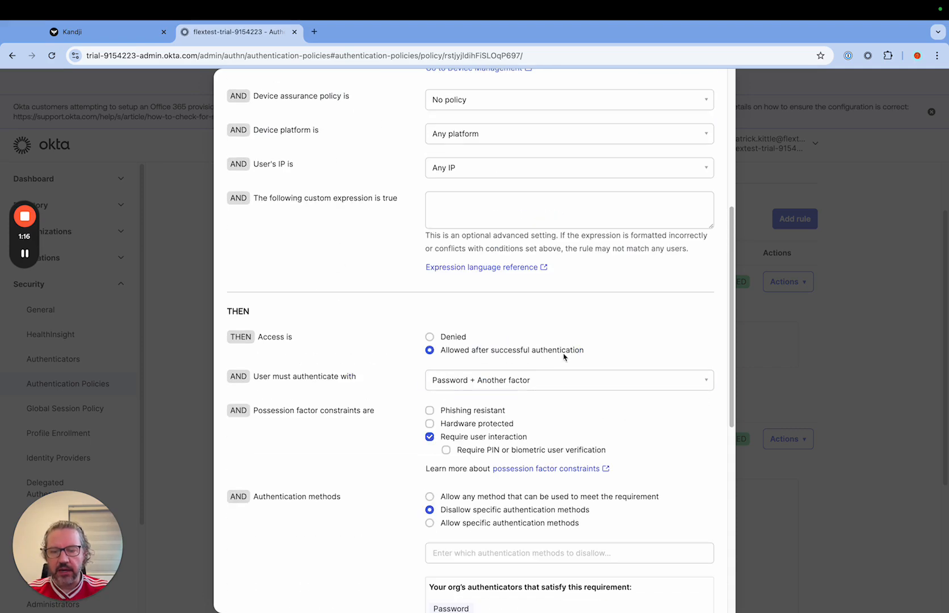
scroll(510, 411, down, 1)
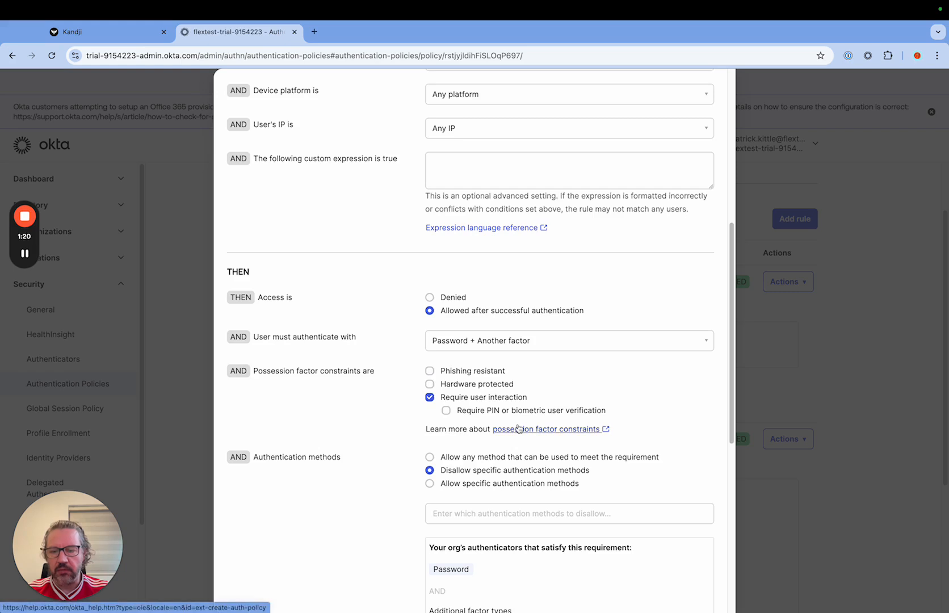
scroll(518, 428, down, 1)
scroll(518, 428, down, 1)
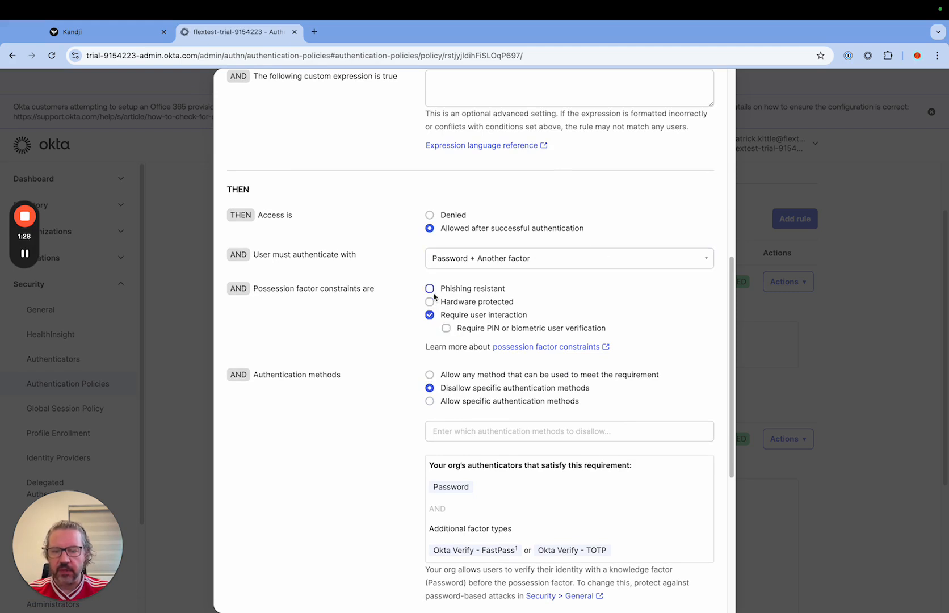
scroll(584, 268, down, 3)
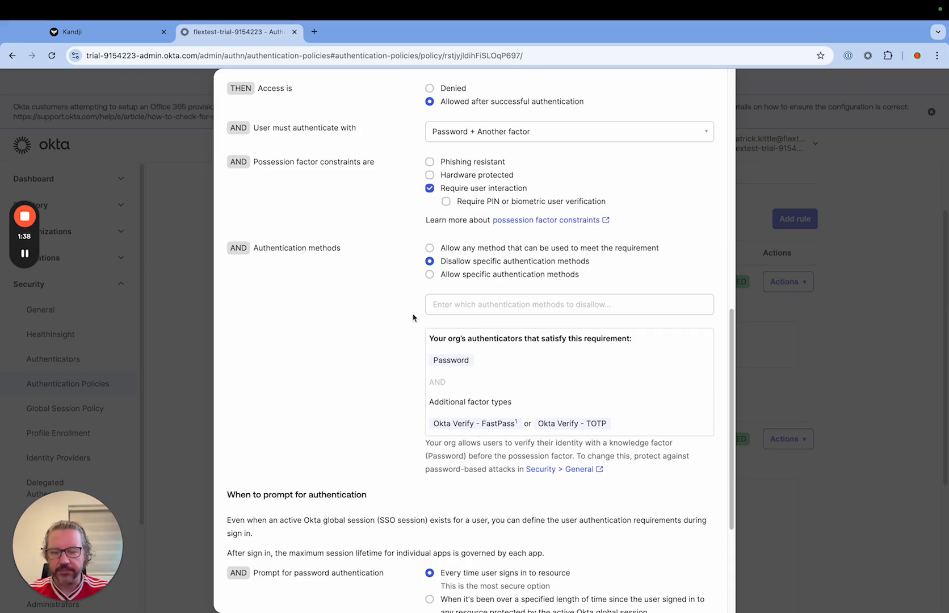
scroll(423, 416, down, 3)
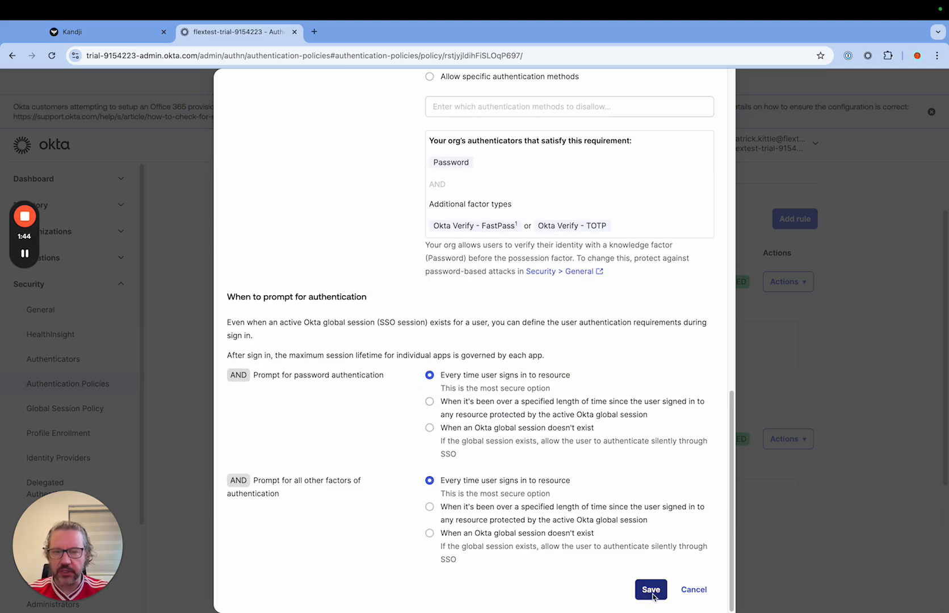
scroll(640, 467, up, 4)
scroll(640, 466, down, 4)
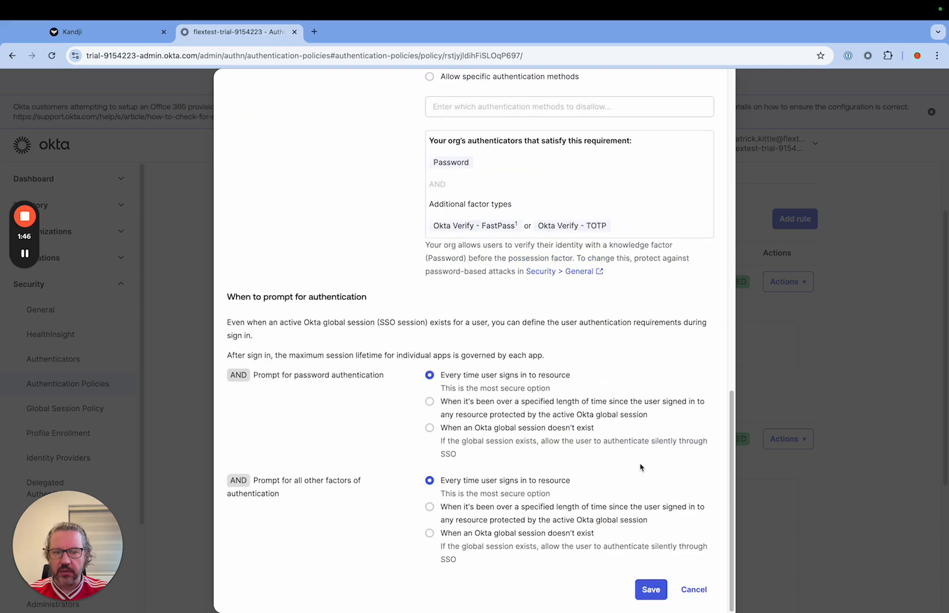
Step: Save the managed-device rule with its default authentication settings, overriding the weak assurance warning
click(647, 602)
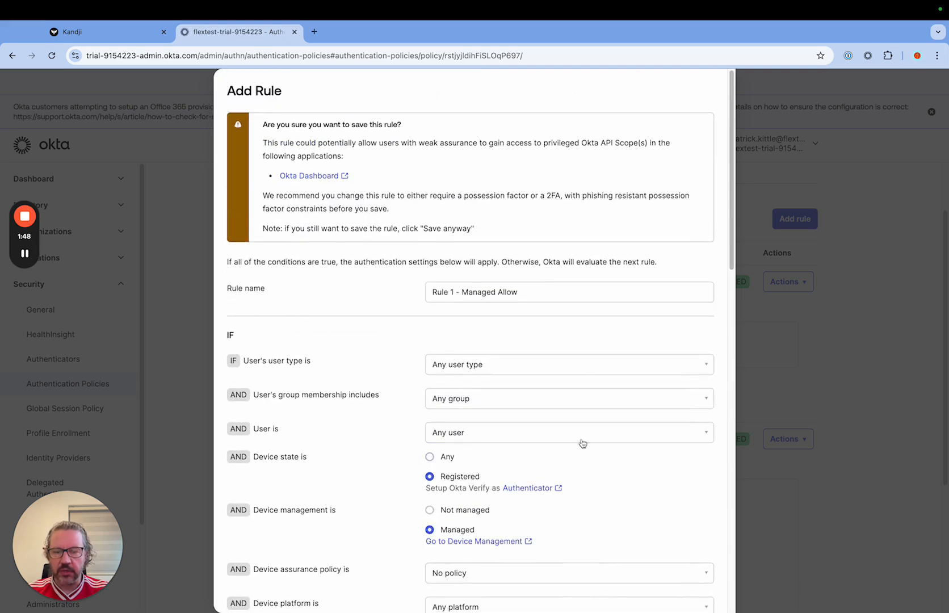
scroll(536, 365, down, 15)
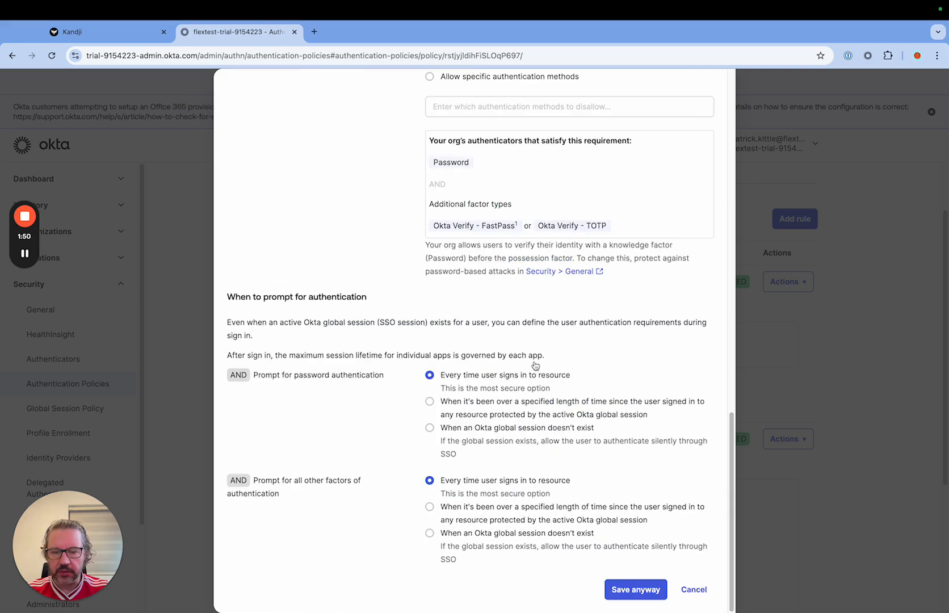
click(624, 585)
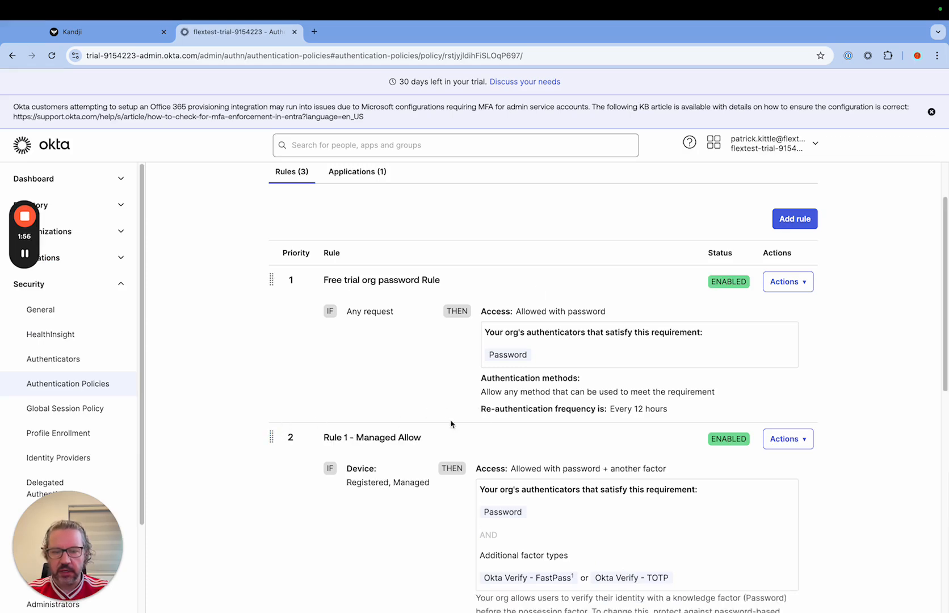
Step: Add another rule to the Okta Dashboard policy and name it "Rule - Registered Allow"
scroll(496, 420, down, 1)
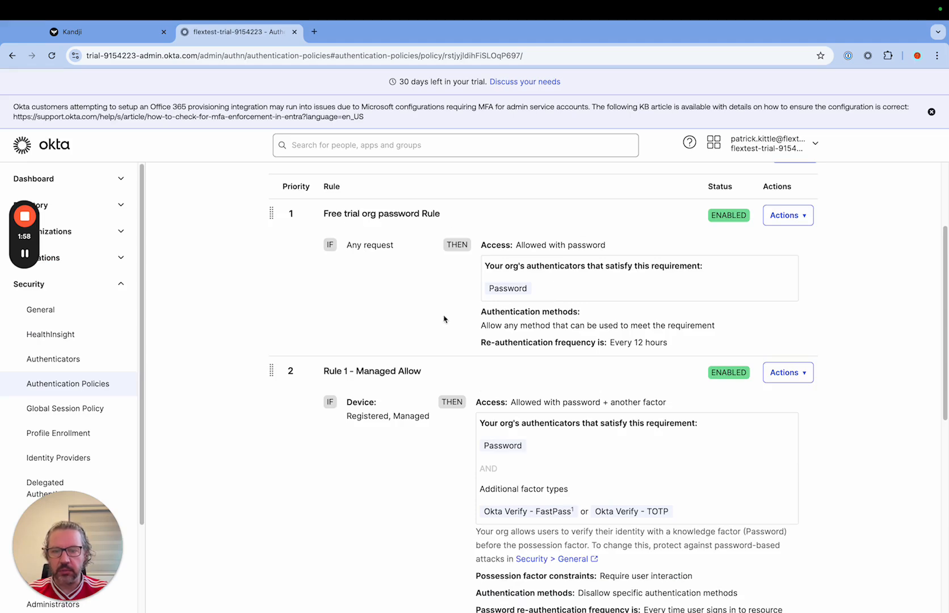
scroll(565, 373, down, 2)
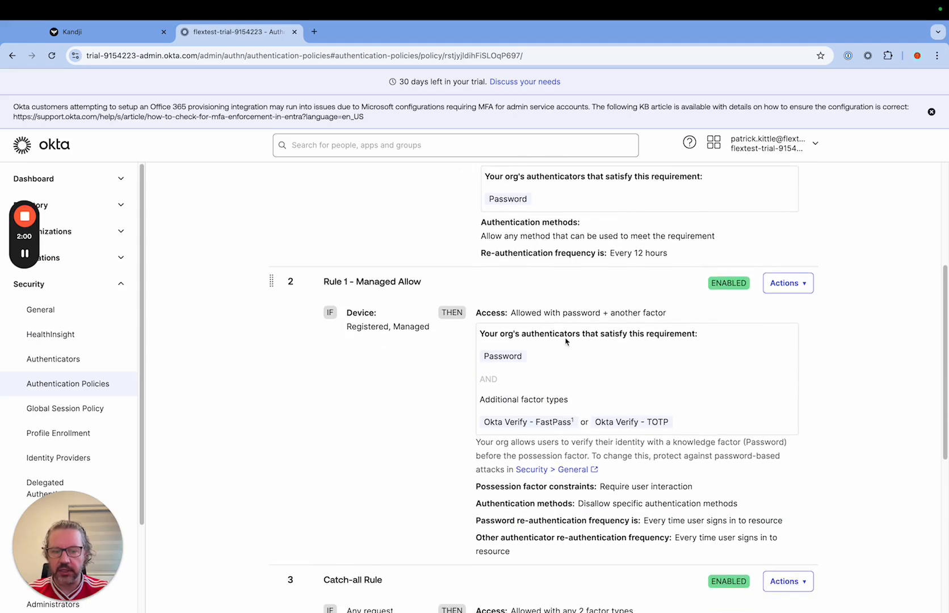
scroll(565, 340, up, 5)
click(795, 292)
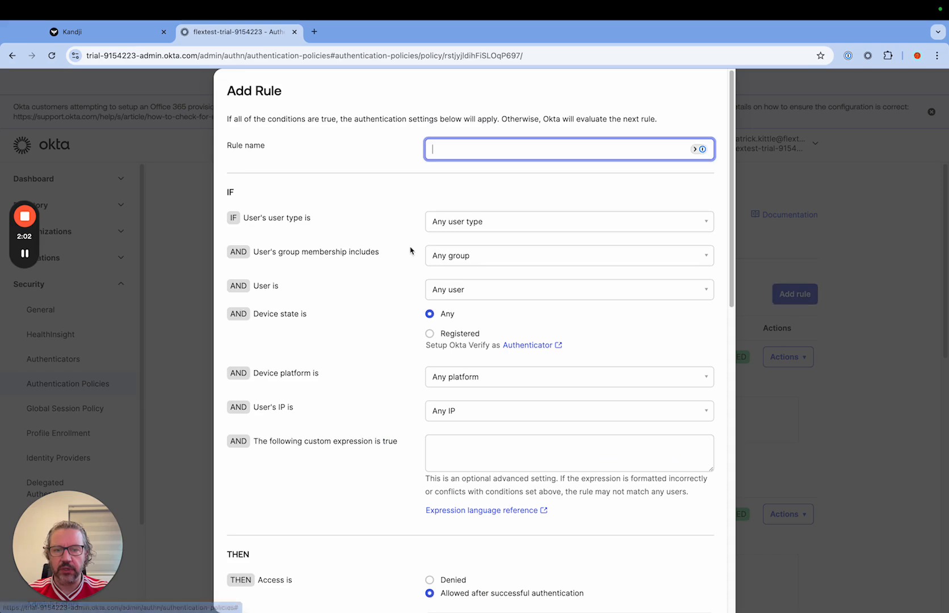
text(Rule )
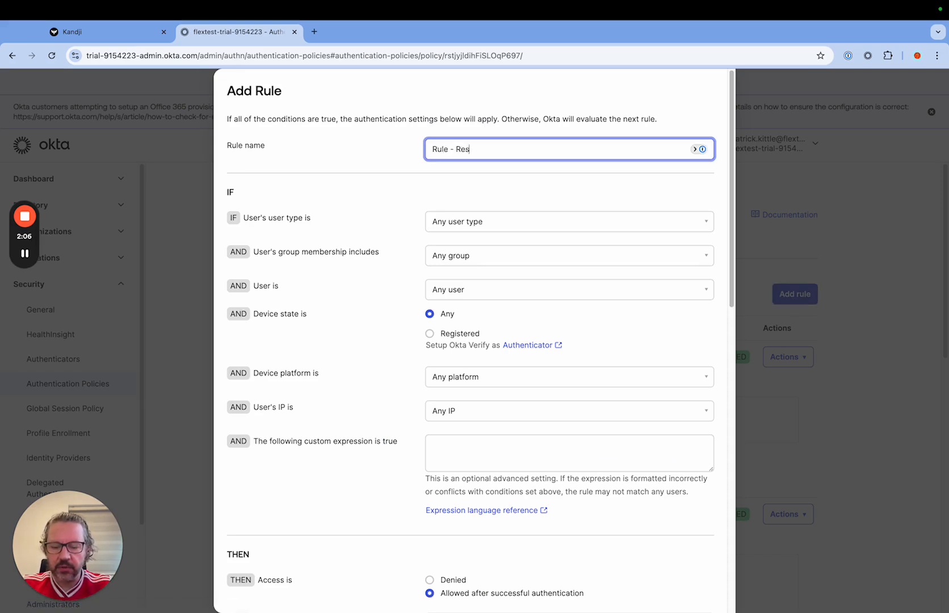
text(- Register Allow)
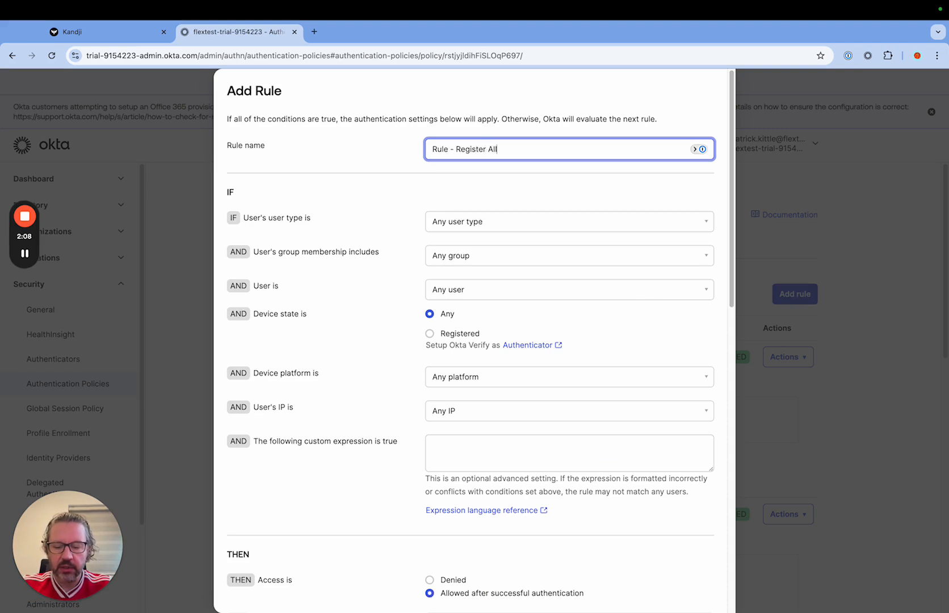
click(487, 148)
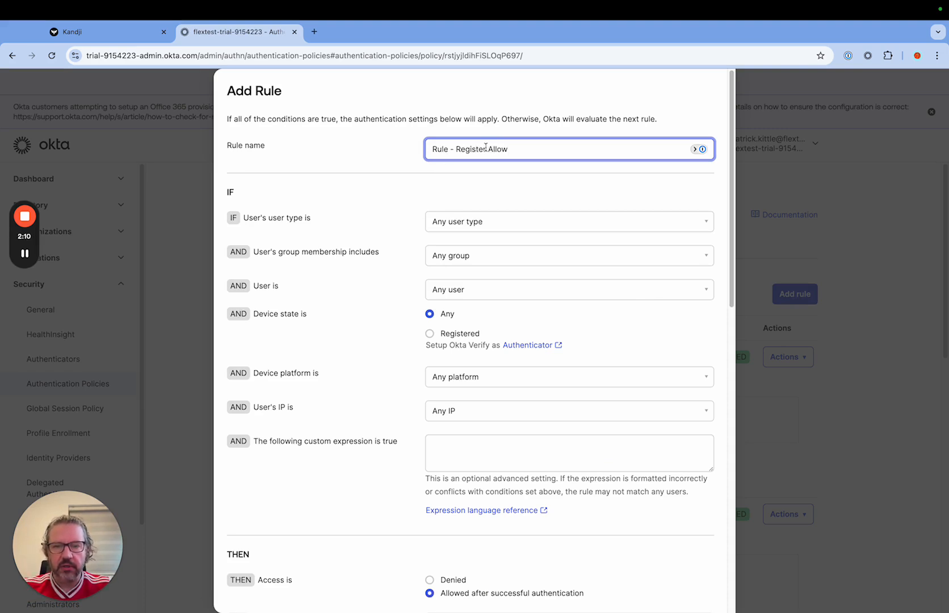
text(ed)
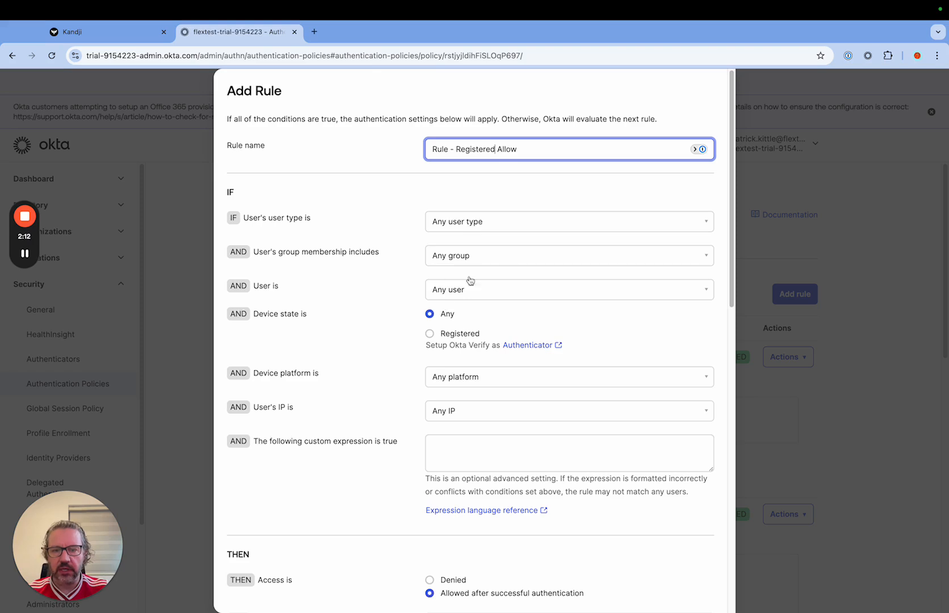
Step: Apply the rule to Registered, Not managed devices and save it with default authentication settings, overriding the weak assurance warning
click(430, 334)
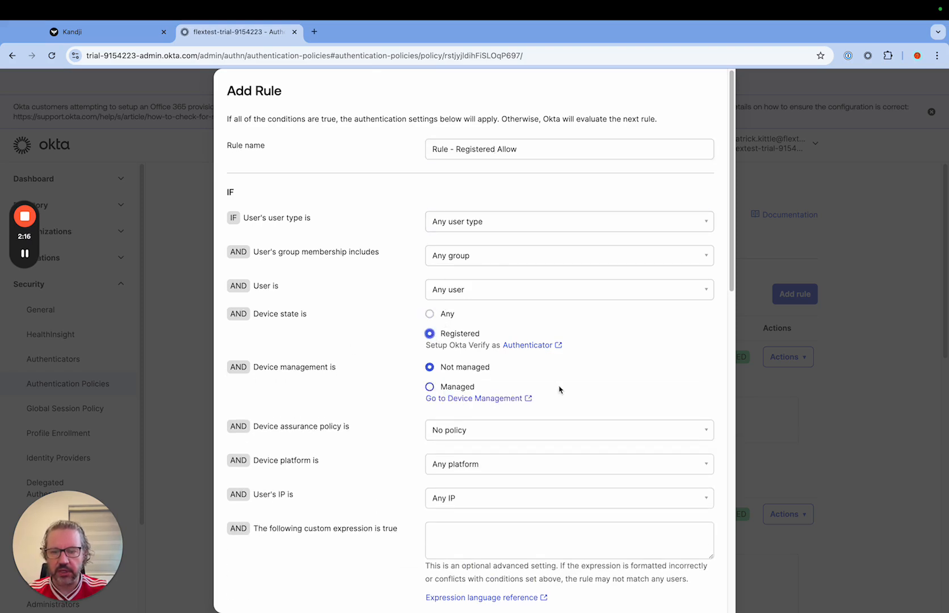
scroll(650, 386, down, 1)
scroll(650, 385, down, 7)
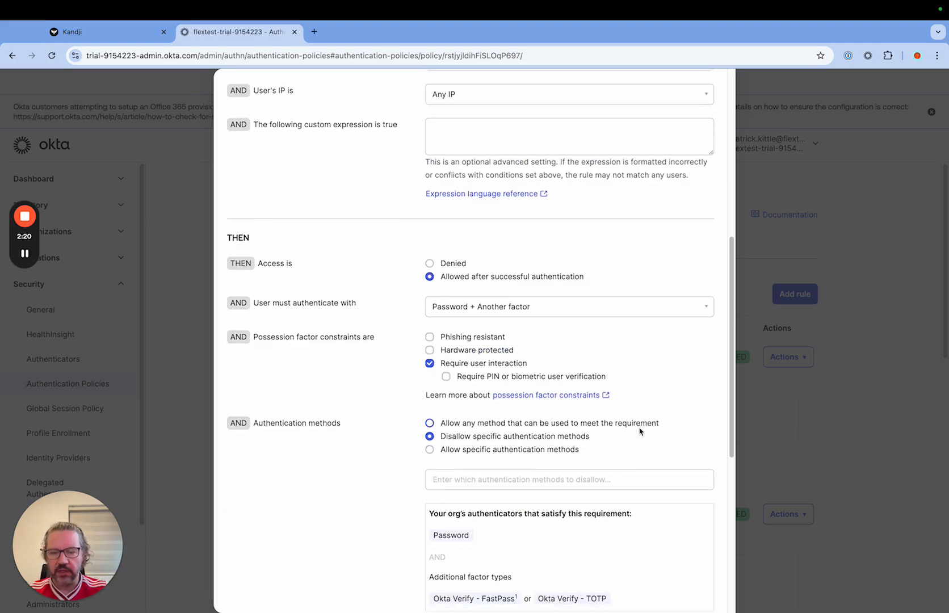
scroll(640, 430, down, 3)
scroll(640, 430, down, 1)
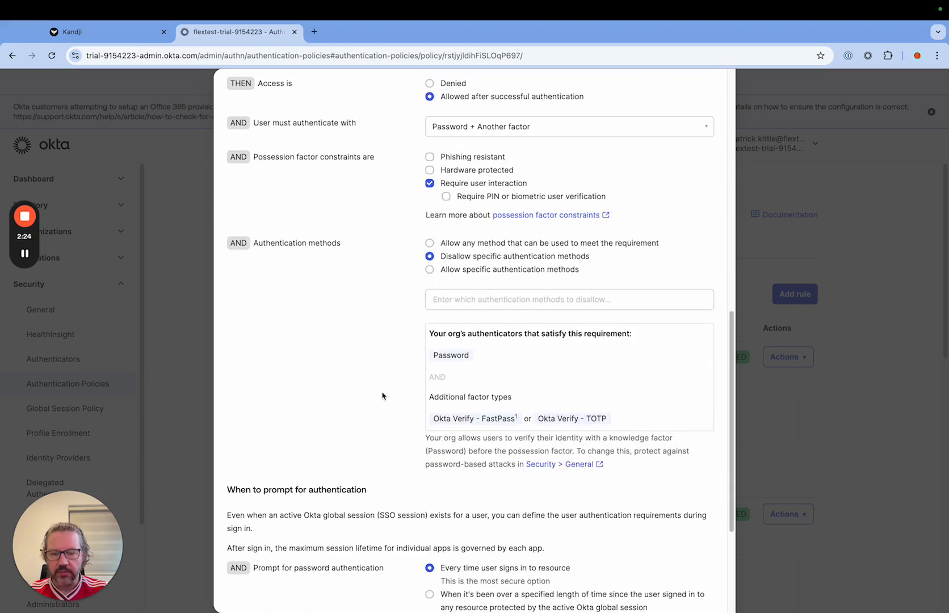
scroll(382, 396, down, 4)
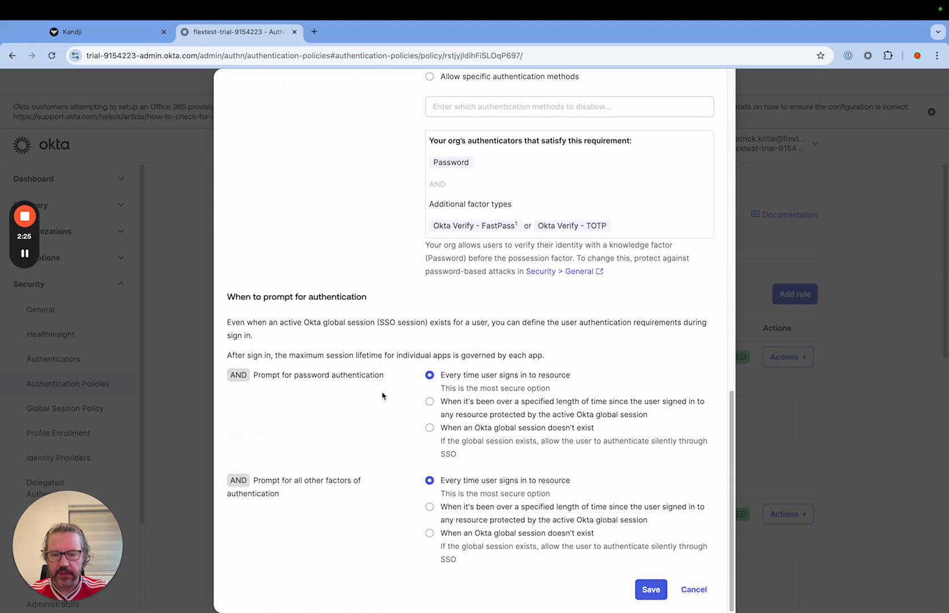
click(646, 592)
click(647, 591)
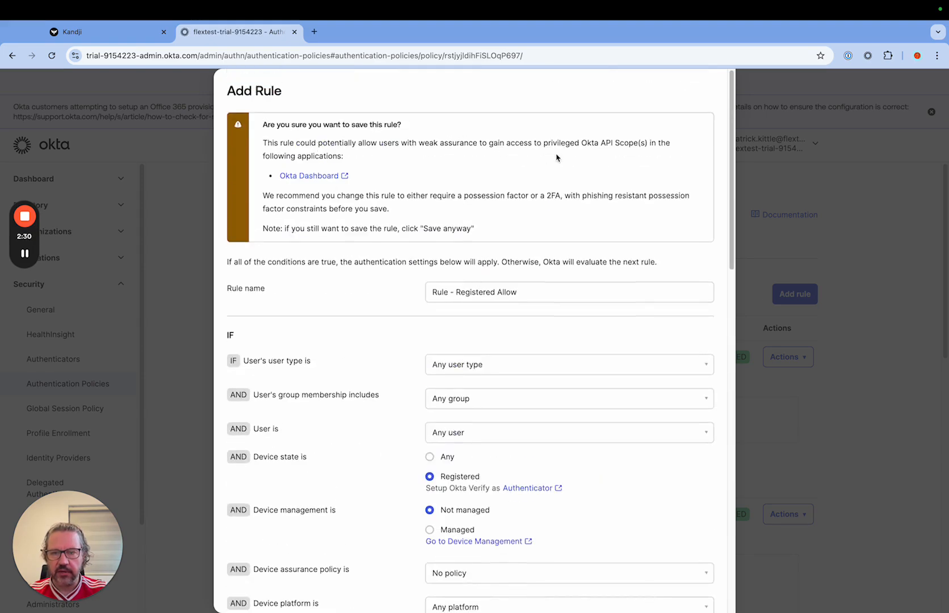
scroll(536, 191, down, 15)
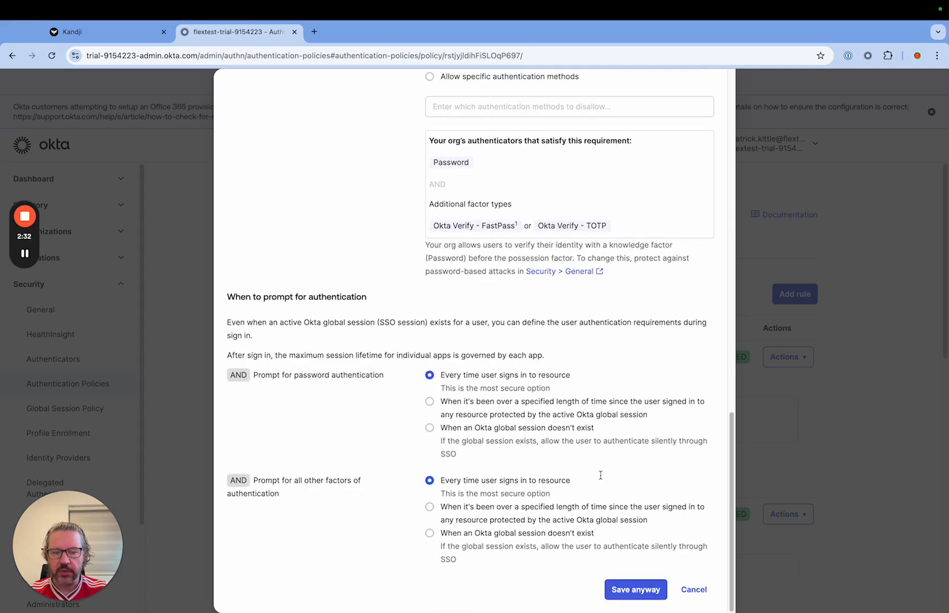
click(629, 592)
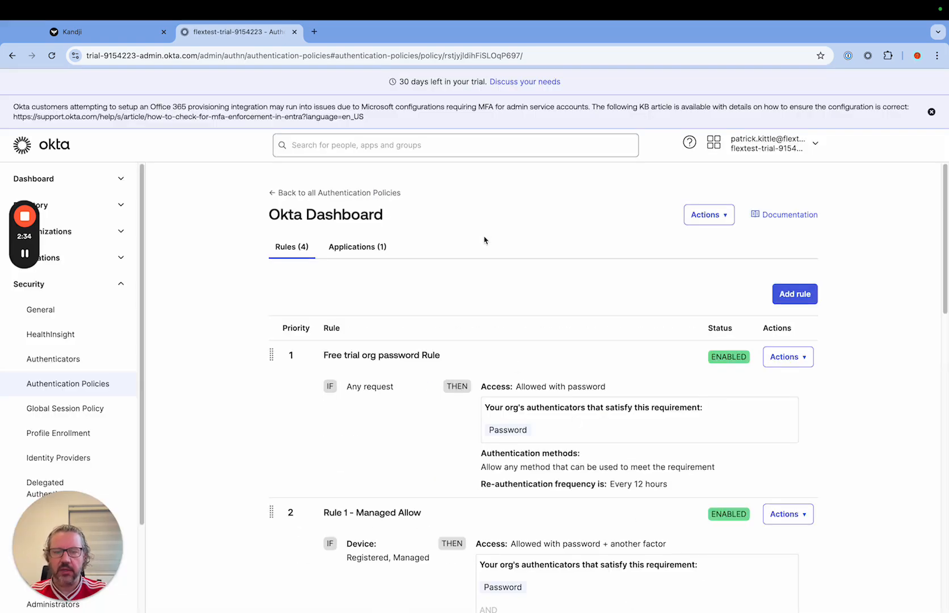
Step: Review the Okta Dashboard policy's rules through the Catch-all Rule and return to the list of authentication policies
scroll(438, 315, down, 12)
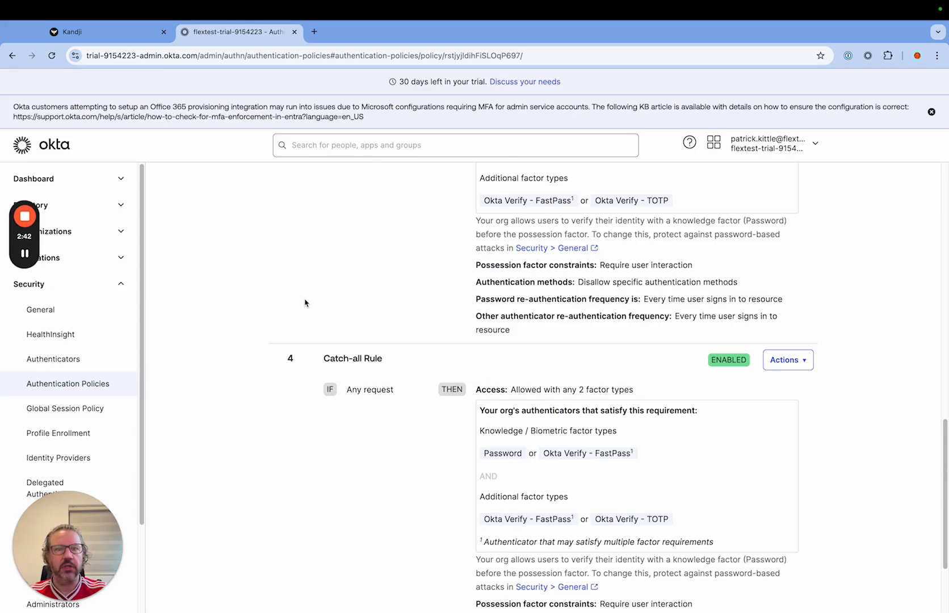
scroll(301, 299, down, 1)
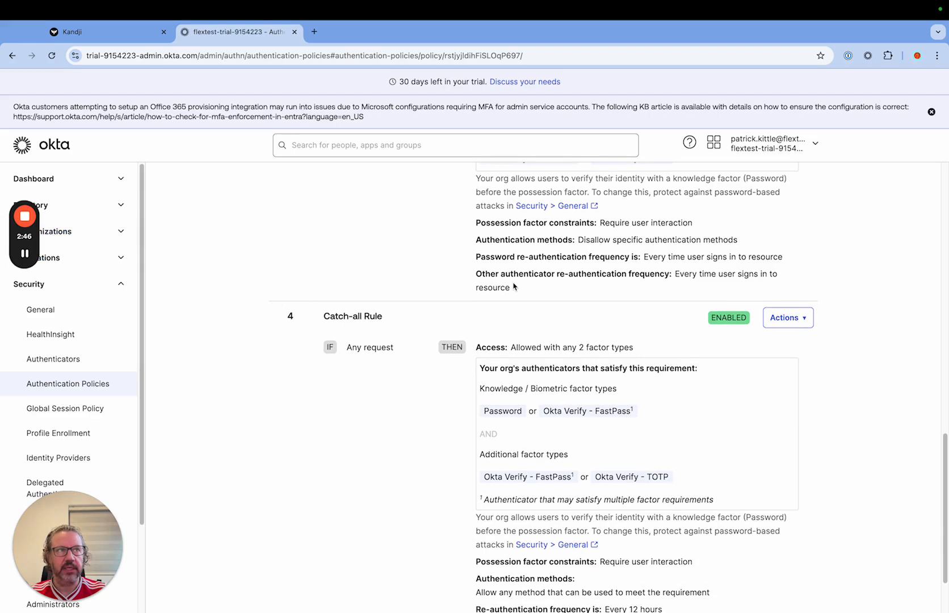
scroll(519, 414, down, 3)
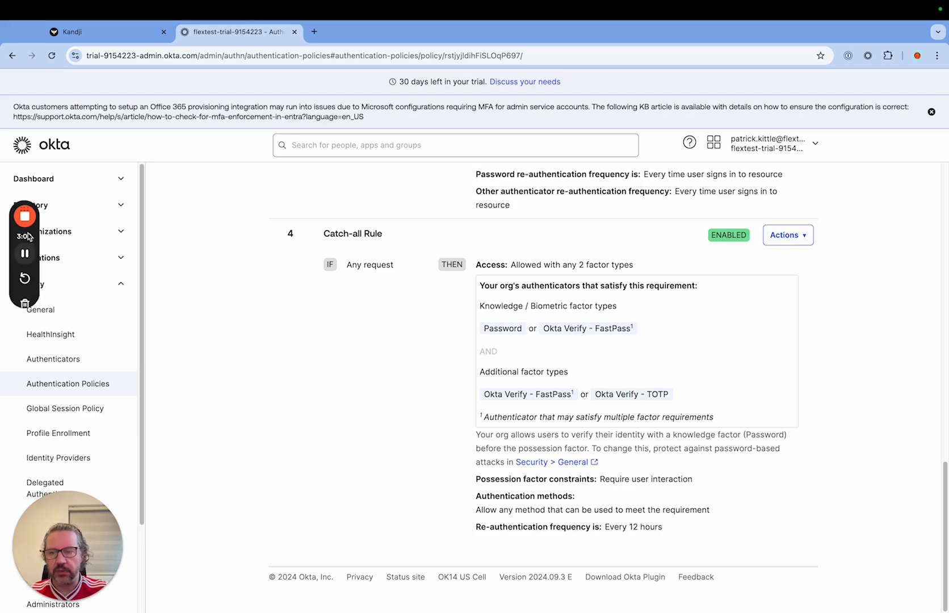
scroll(440, 341, up, 15)
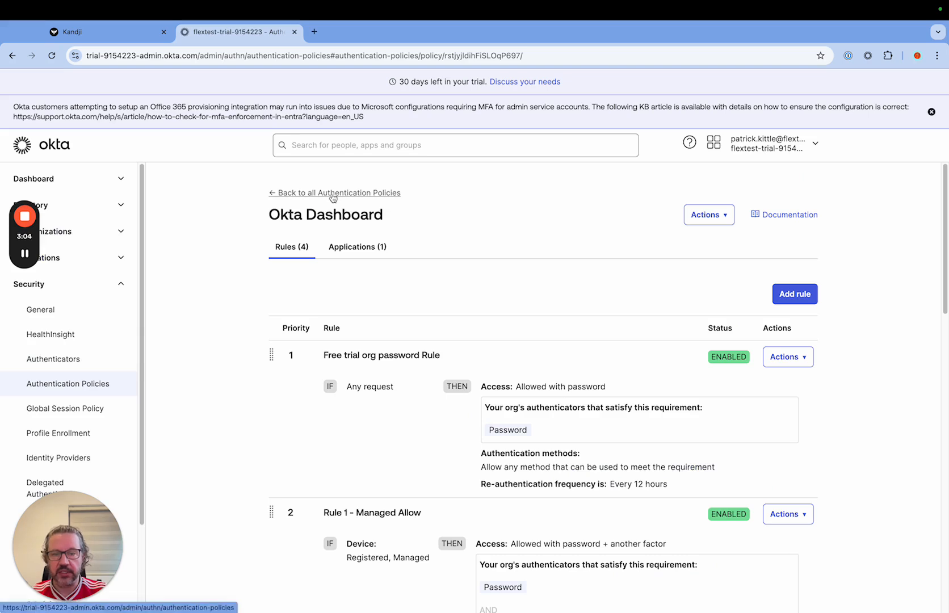
click(334, 194)
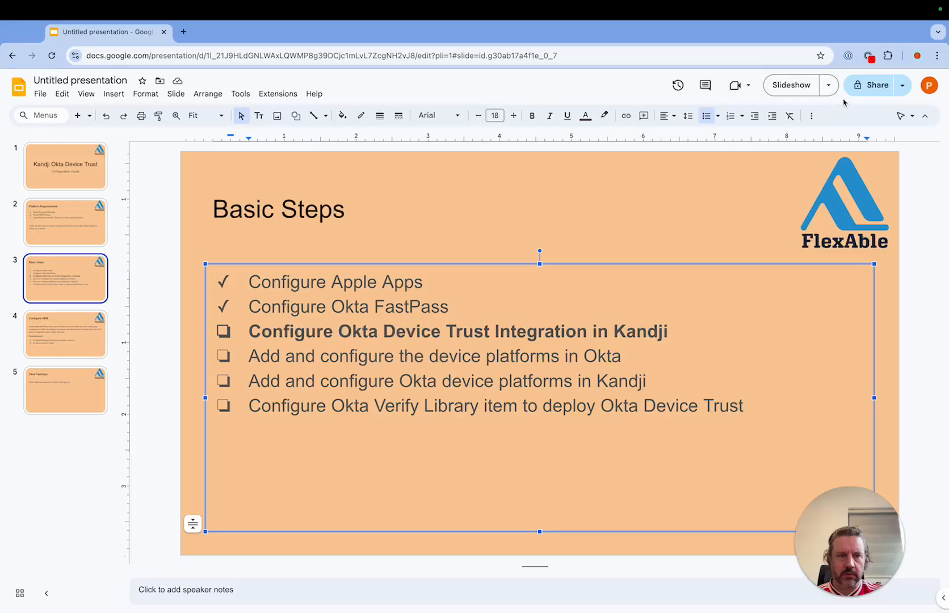
click(786, 86)
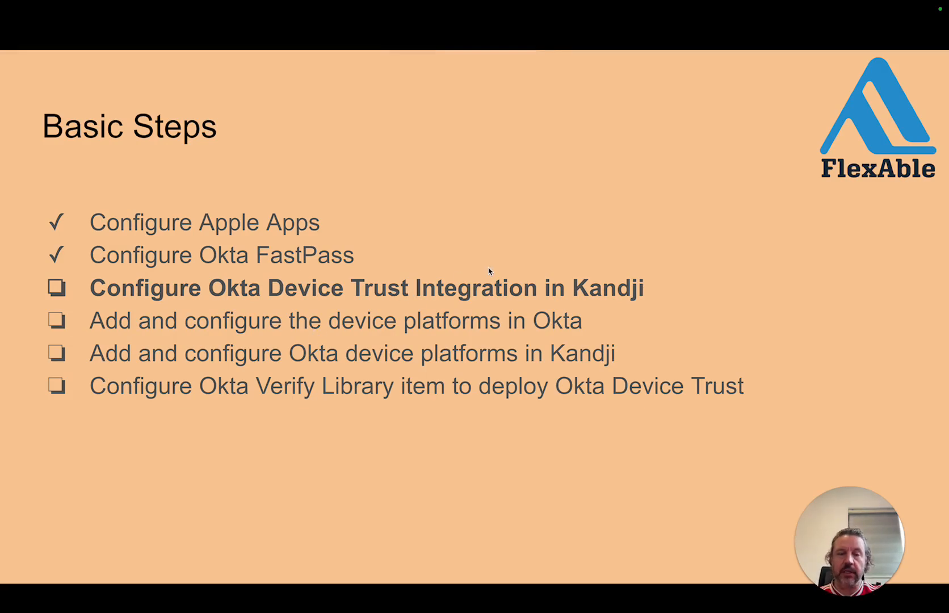
Step: Switch to Kandji and start adding the Okta Device Trust integration from the integrations marketplace
key(ctrl+Right)
key(ctrl+Right)
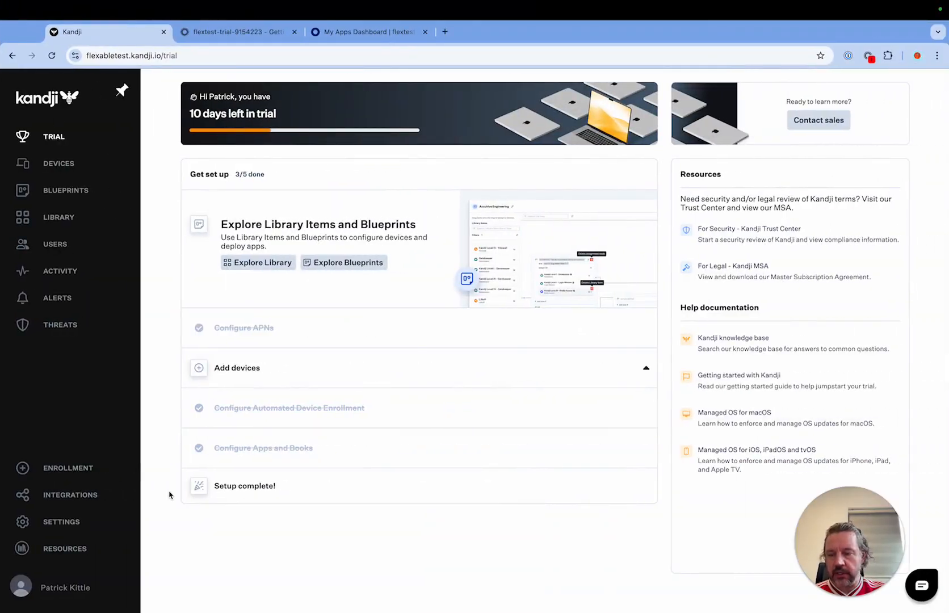
click(77, 499)
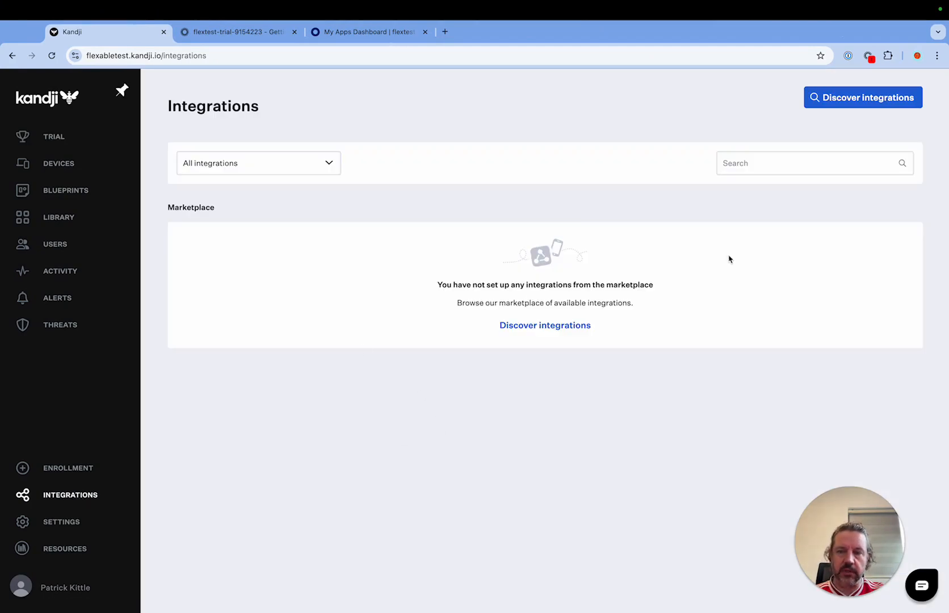
click(868, 105)
scroll(724, 284, down, 5)
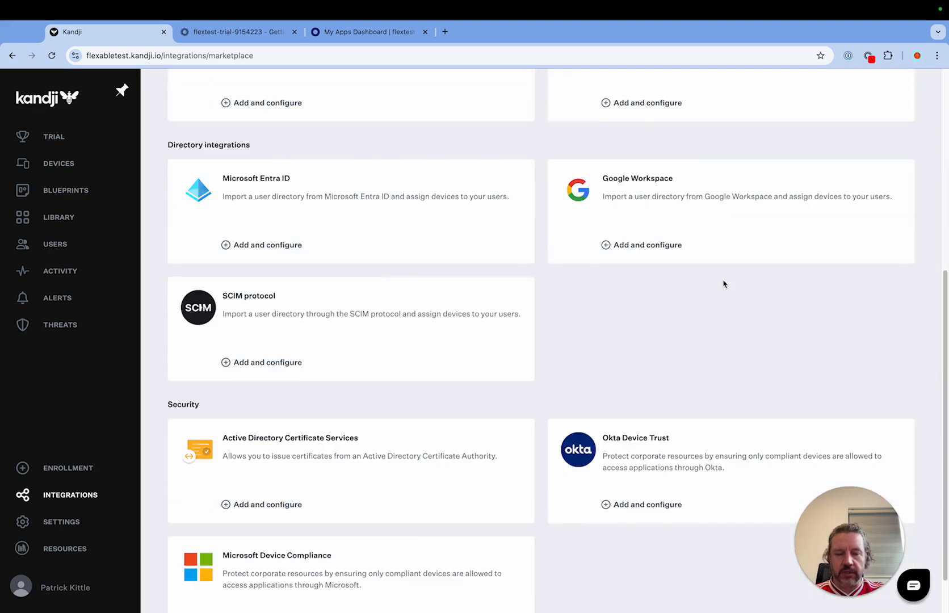
scroll(724, 284, down, 1)
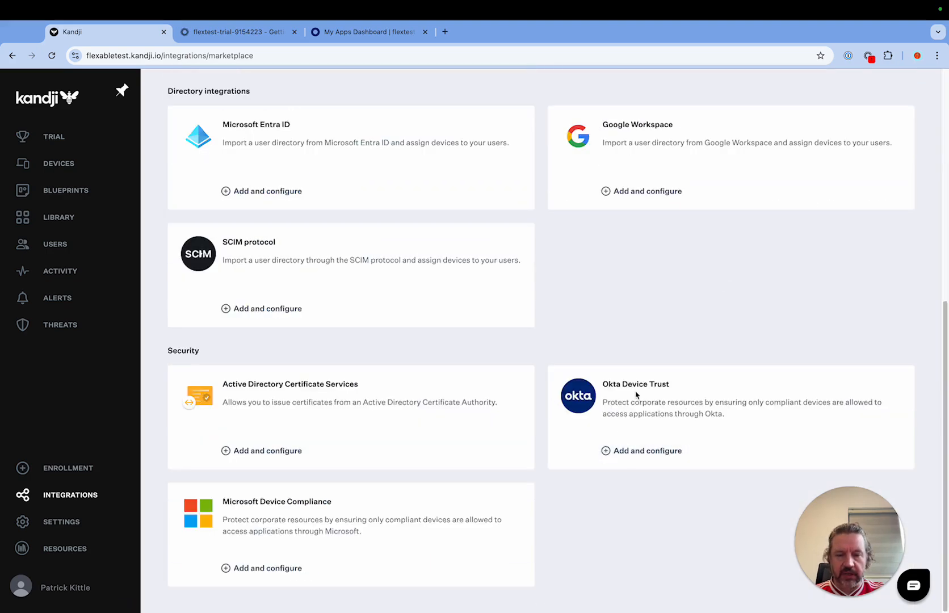
click(639, 455)
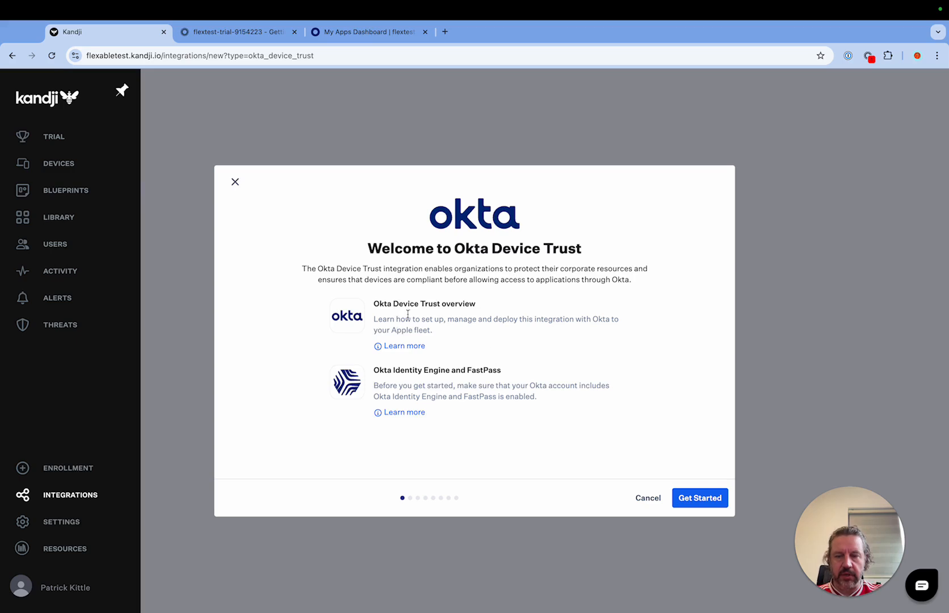
Step: Read the Okta Identity Engine and FastPass prerequisite on the welcome page and begin the Okta Device Trust setup
drag(391, 367, 540, 372)
click(436, 380)
drag(414, 373, 501, 388)
click(611, 450)
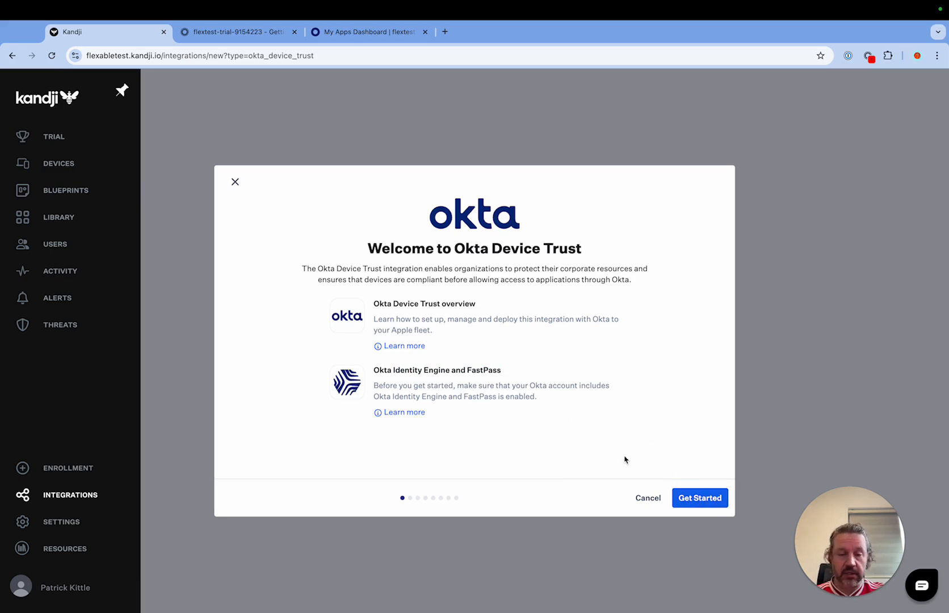
click(695, 504)
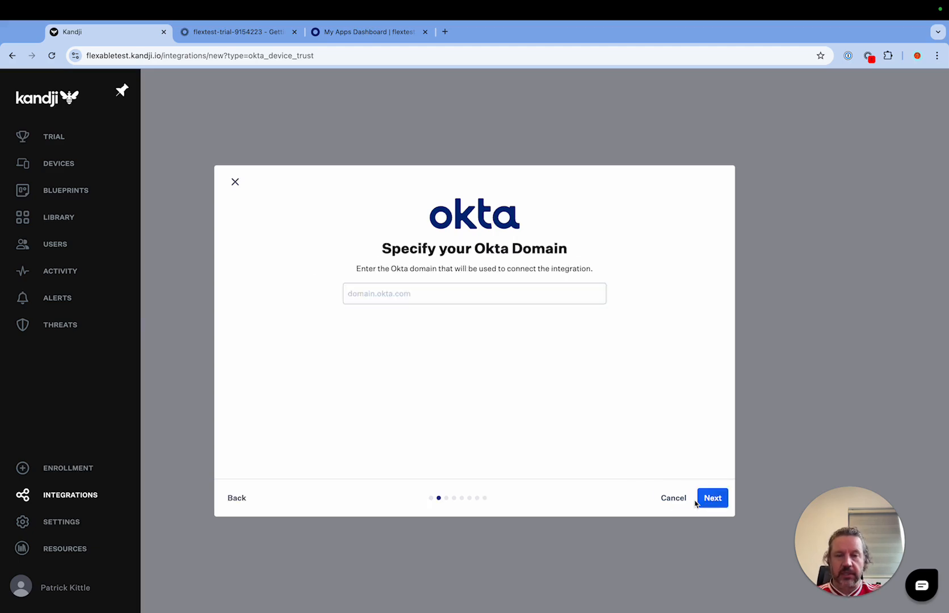
Step: Specify trial-9154223.okta.com as the integration's Okta domain, copying the subdomain from the Okta admin console address, and continue to the Okta sign-in stage
click(434, 298)
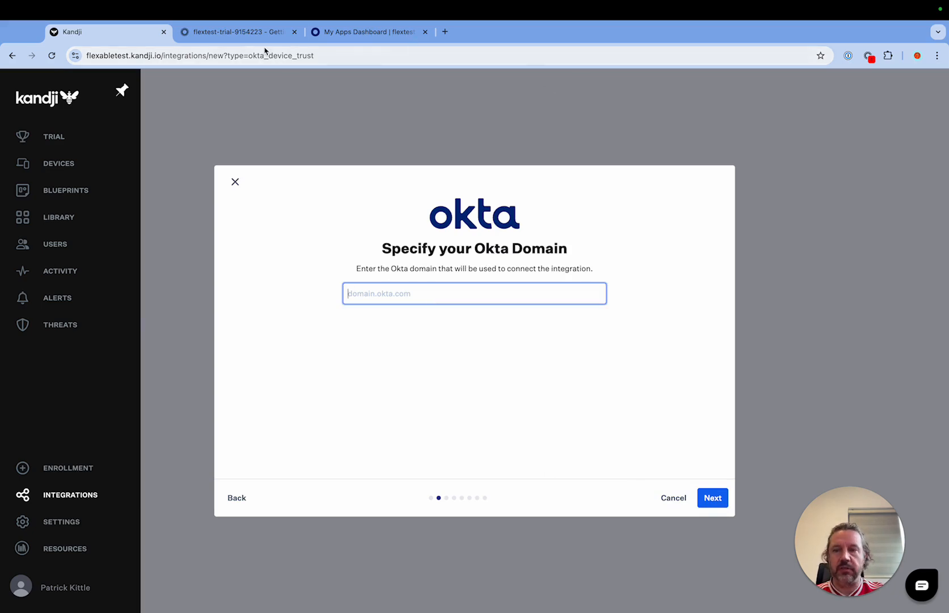
click(246, 34)
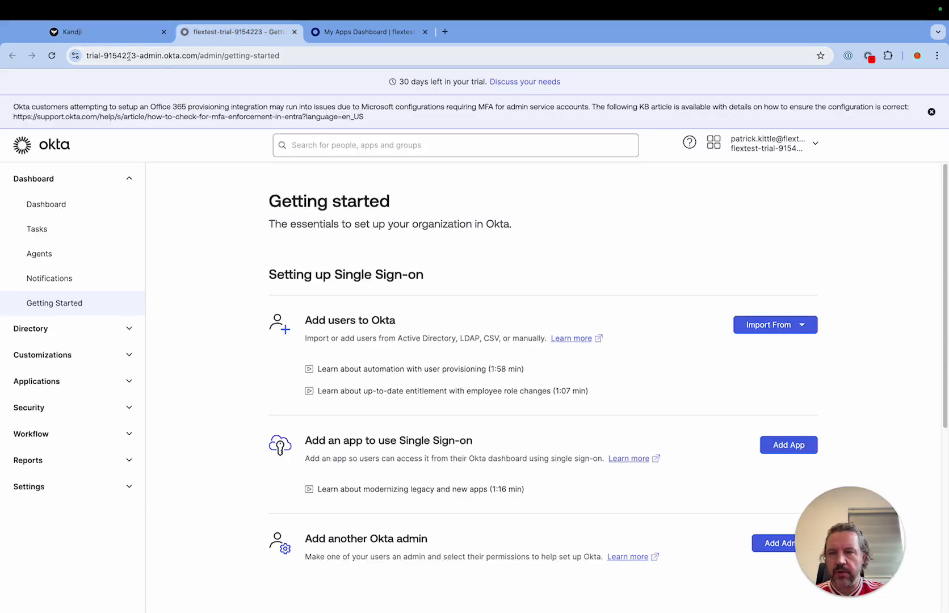
double_click(135, 55)
key(super+c)
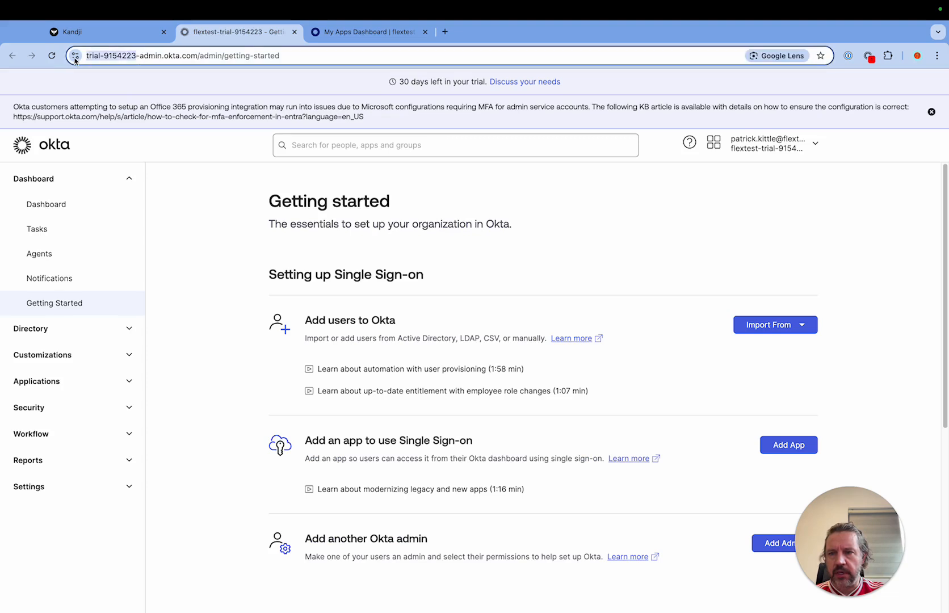
click(127, 33)
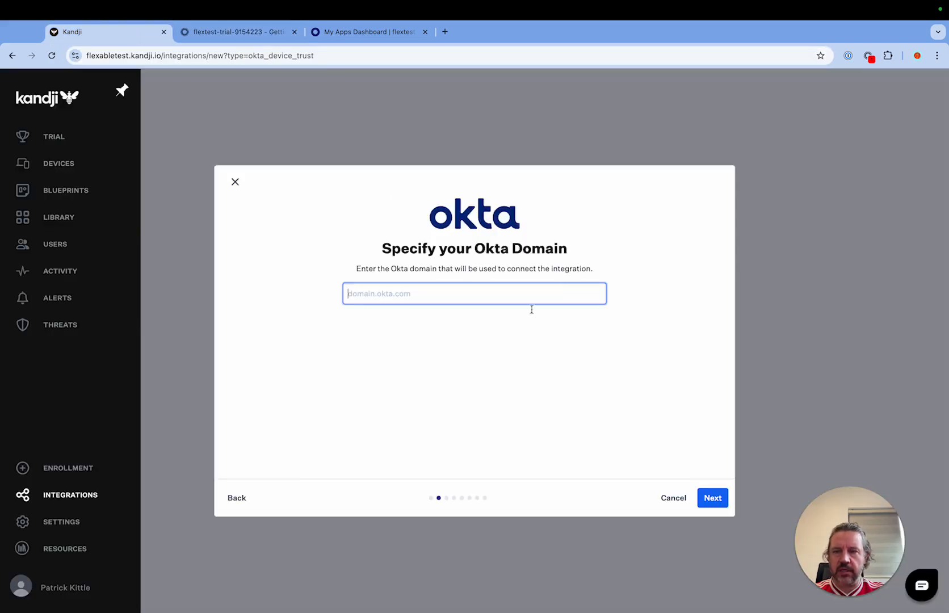
key(super+v)
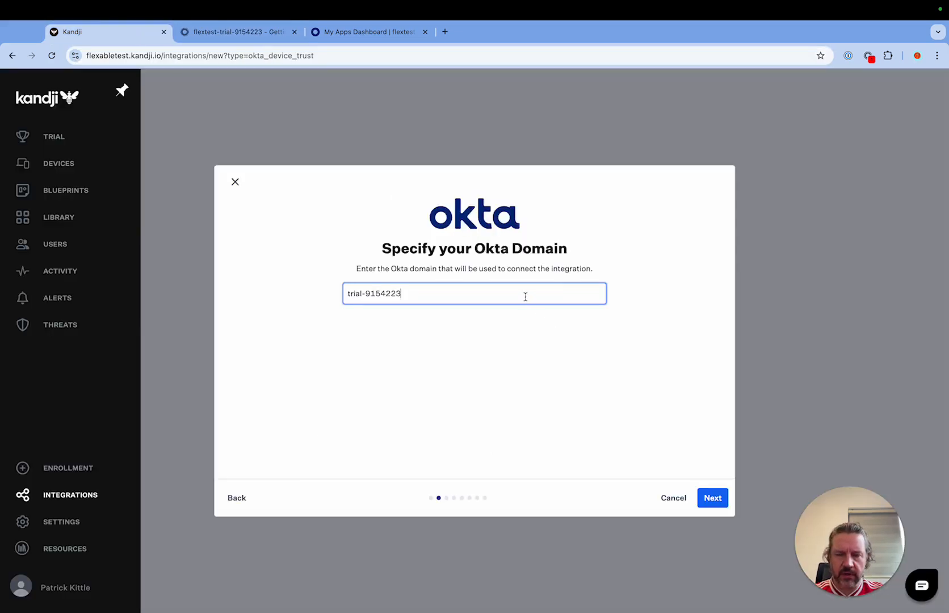
text(.okta.com)
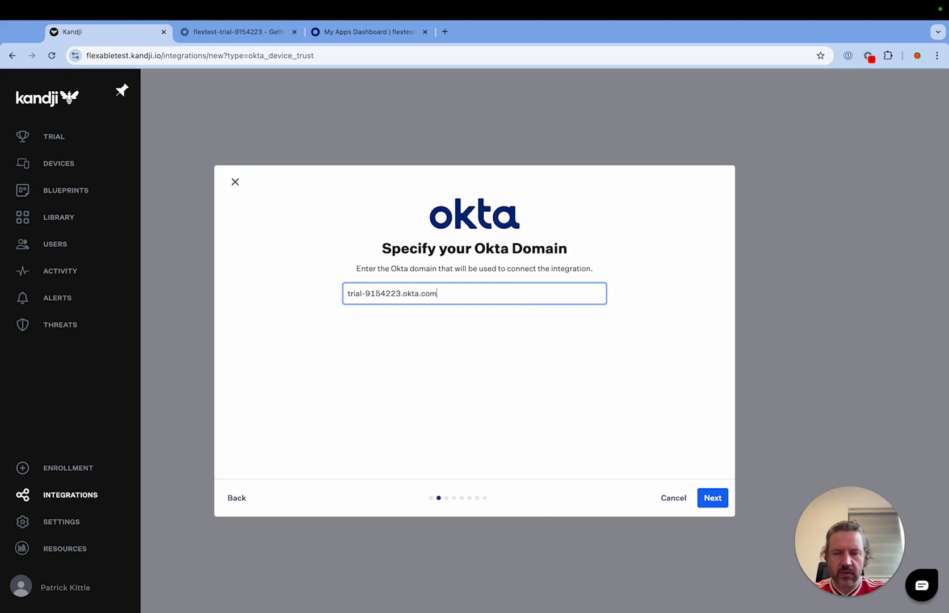
click(486, 361)
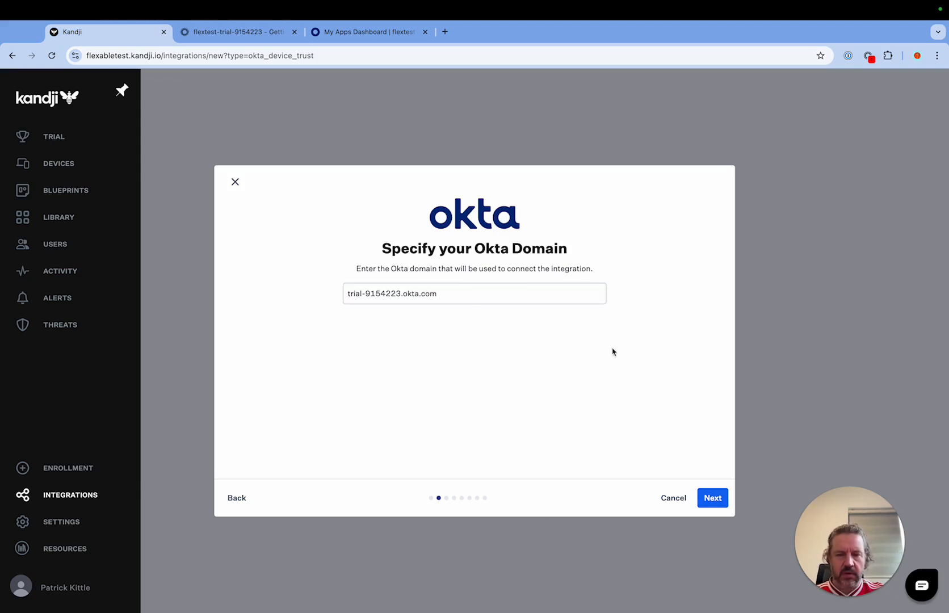
click(713, 500)
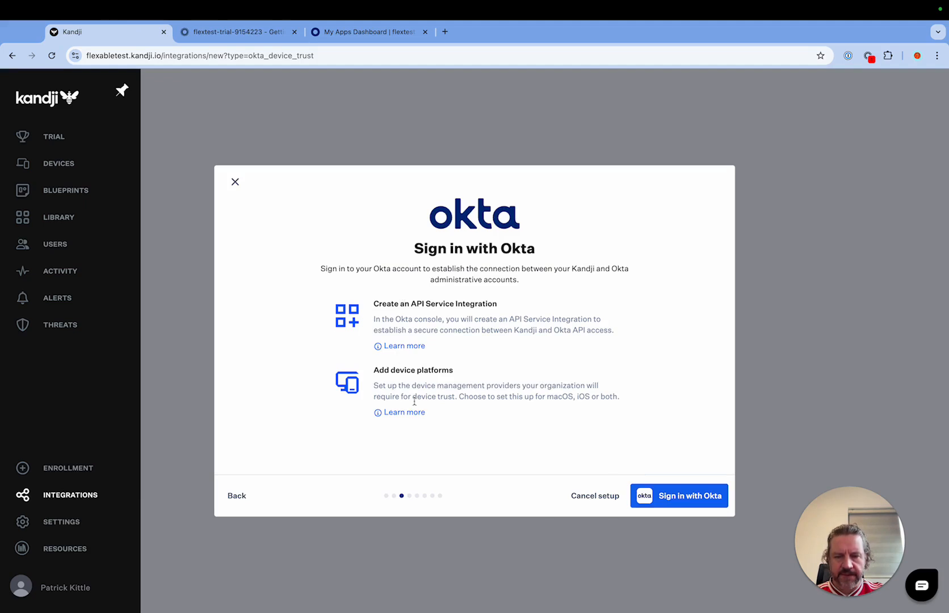
Step: Sign in with Okta, install and authorize the Kandji Device Trust API service integration, and copy its client secret
click(681, 503)
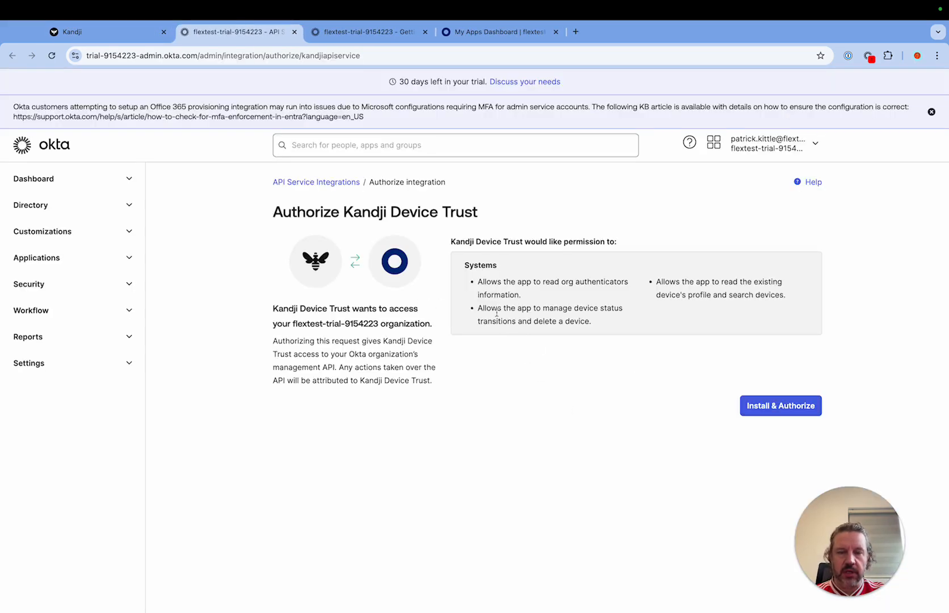
click(791, 409)
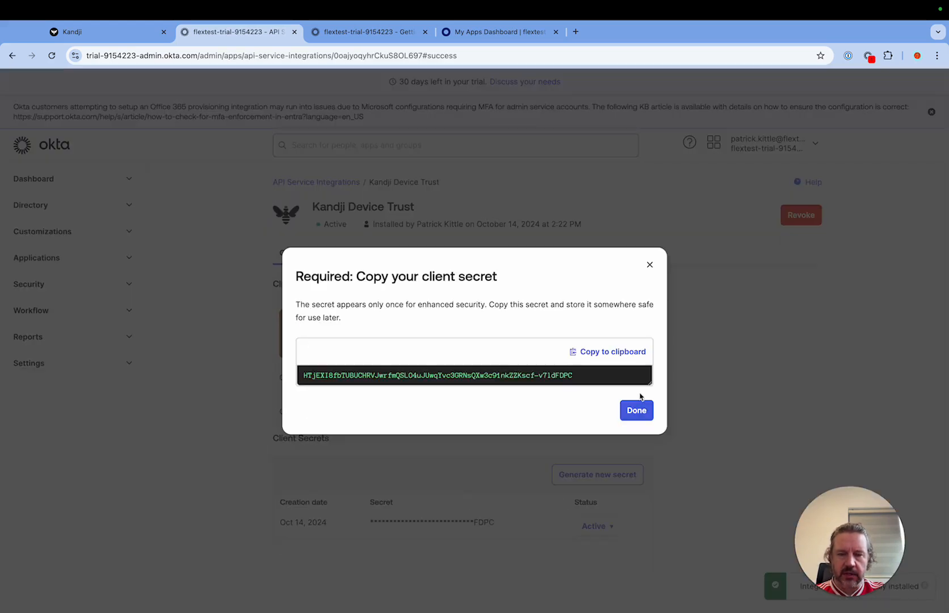
click(611, 353)
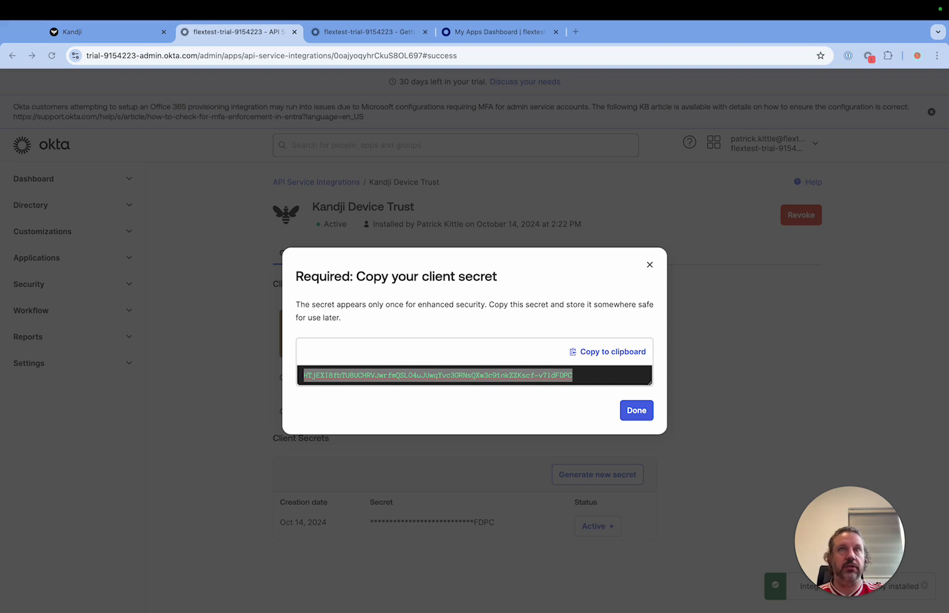
click(555, 257)
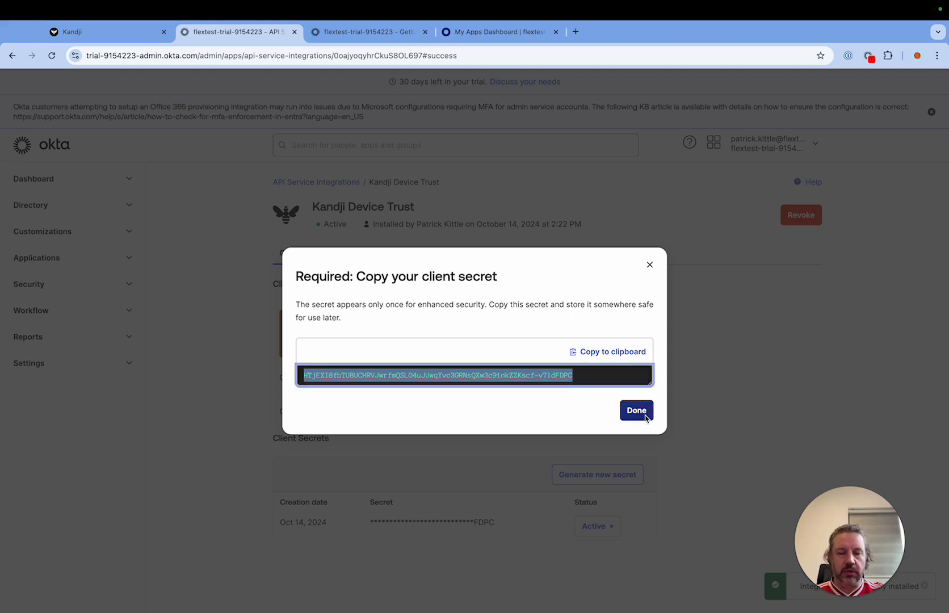
click(626, 412)
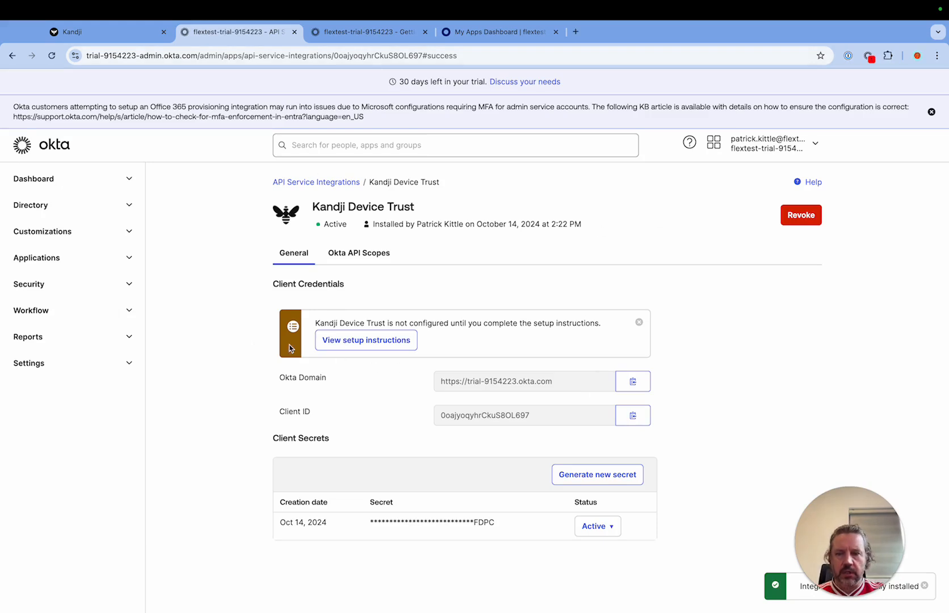
Step: Review the Okta Device Trust setup instructions, including configuration steps and end-user device registration, and return to the Kandji Device Trust integration
click(343, 341)
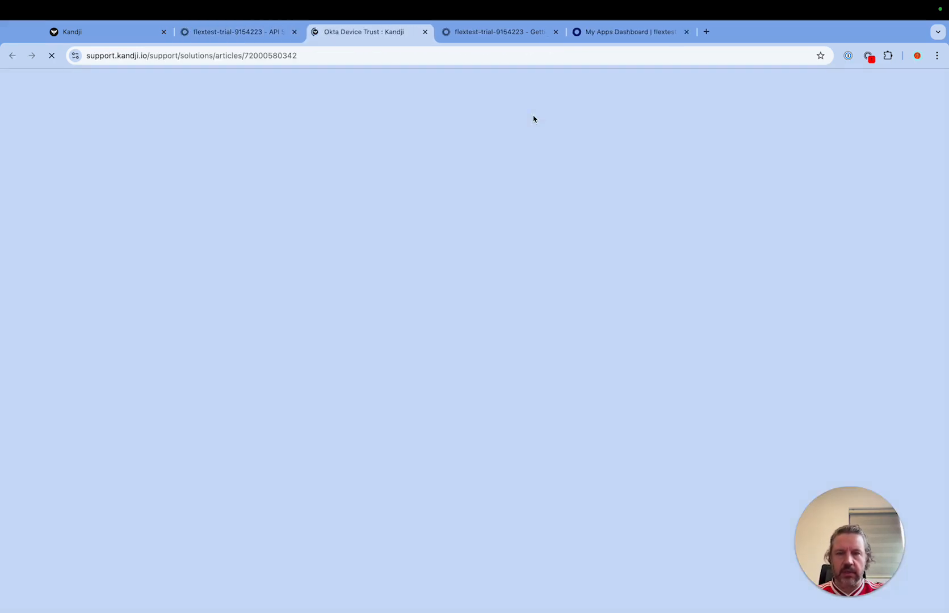
scroll(604, 390, down, 10)
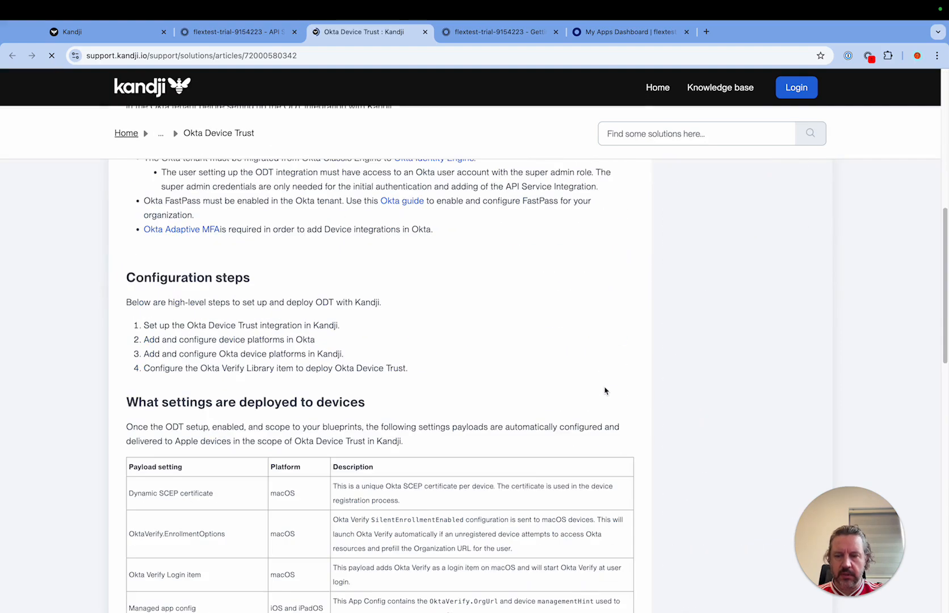
scroll(605, 391, down, 13)
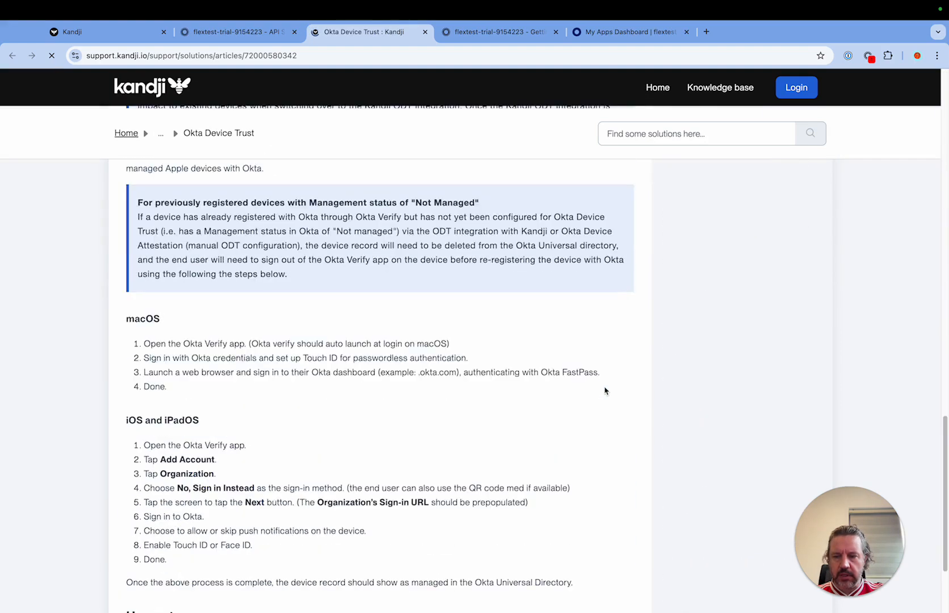
scroll(604, 390, down, 2)
scroll(604, 391, up, 15)
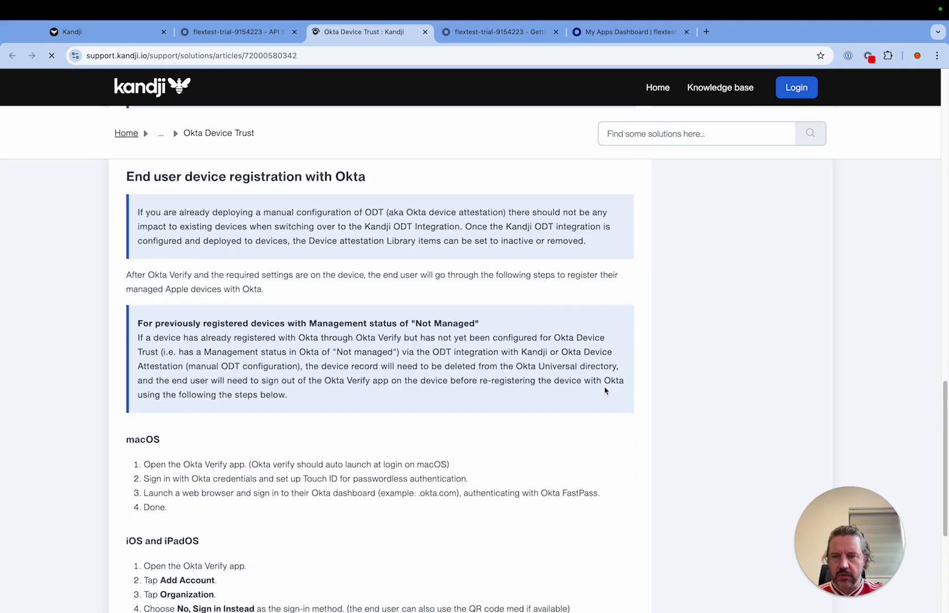
click(213, 36)
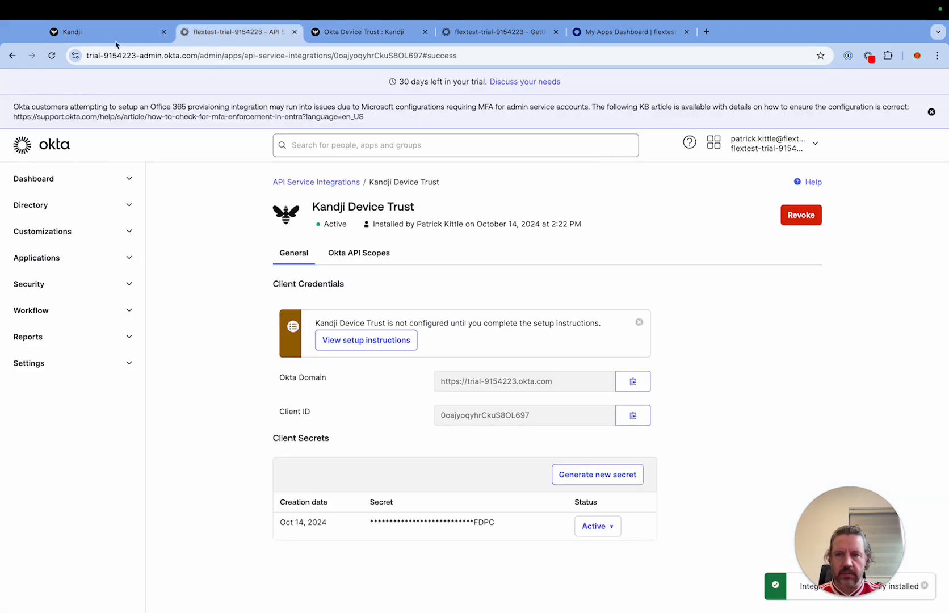
Step: Proceed to the API Service Integration credentials in Kandji and fill in the client ID copied from Okta's Kandji Device Trust integration
click(111, 38)
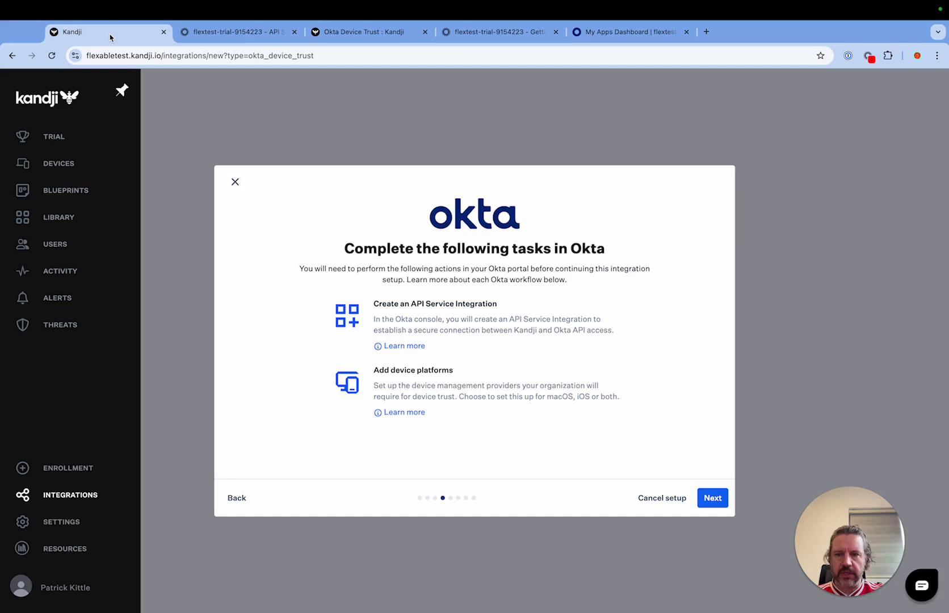
click(712, 499)
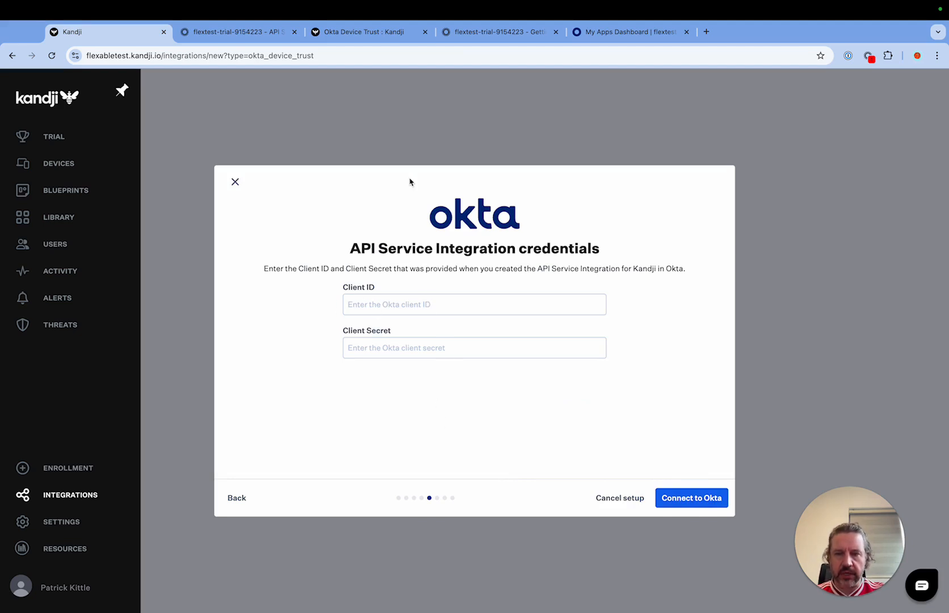
click(237, 33)
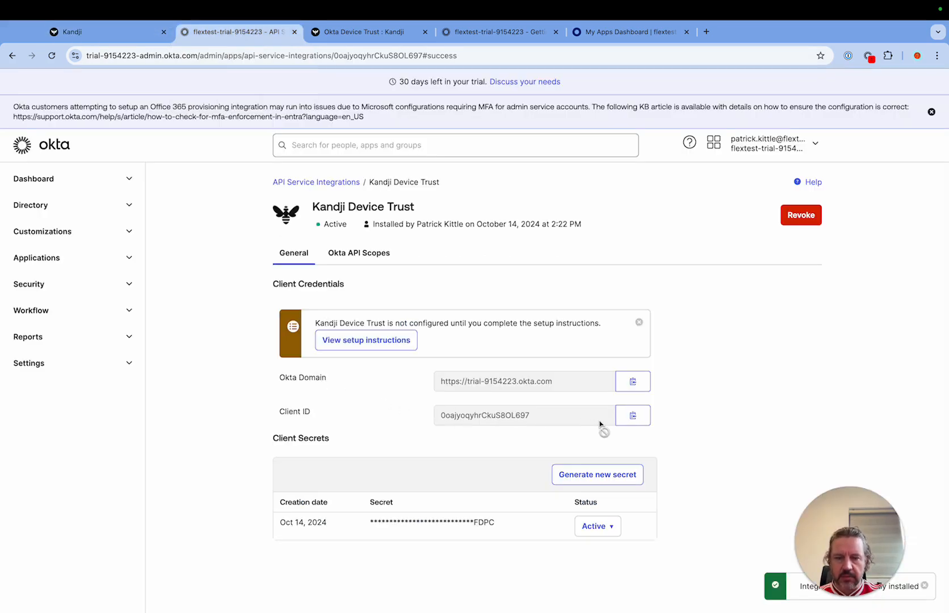
click(632, 417)
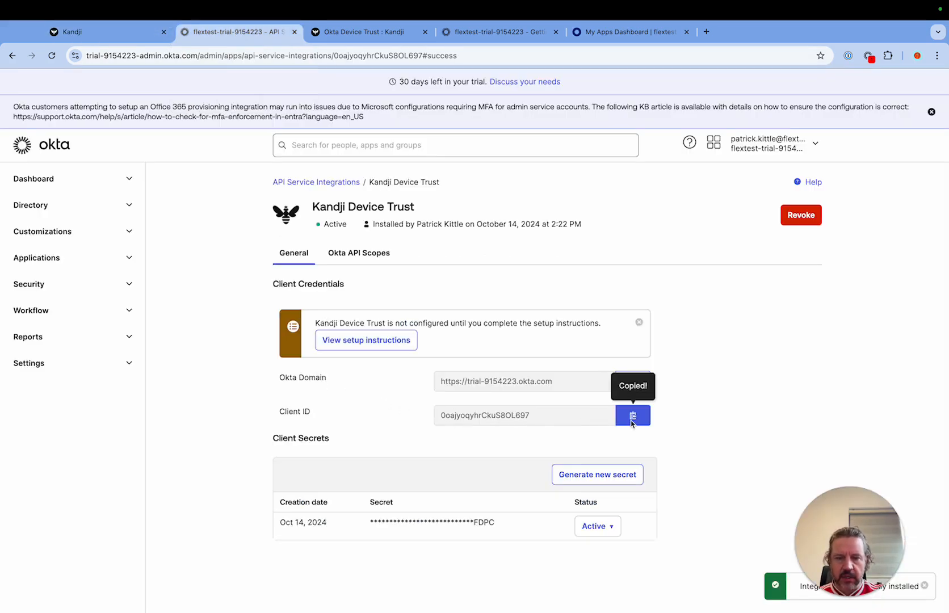
click(85, 31)
click(429, 307)
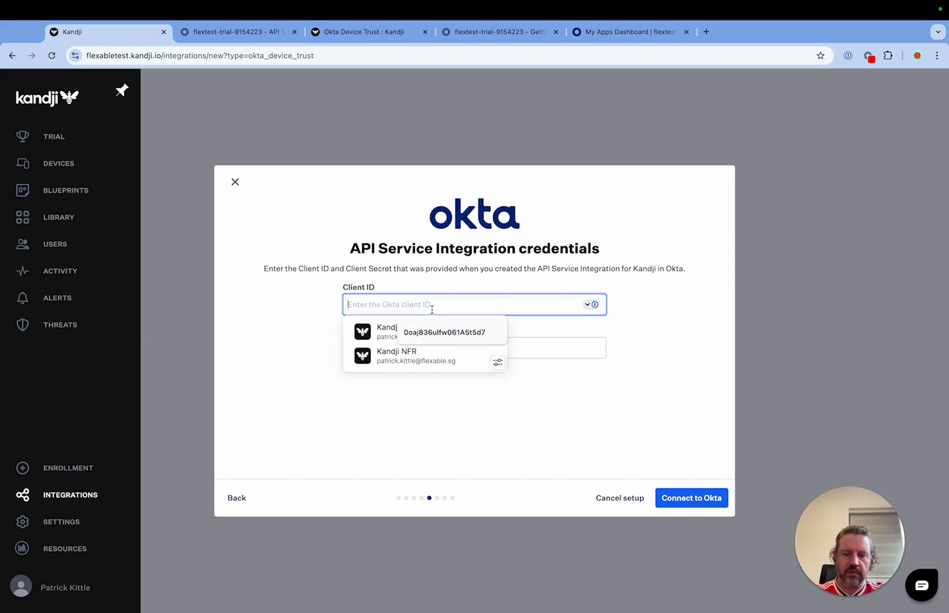
key(super+v)
Step: Enter the saved Okta client secret in the API Service Integration credentials and connect Kandji to Okta
click(558, 352)
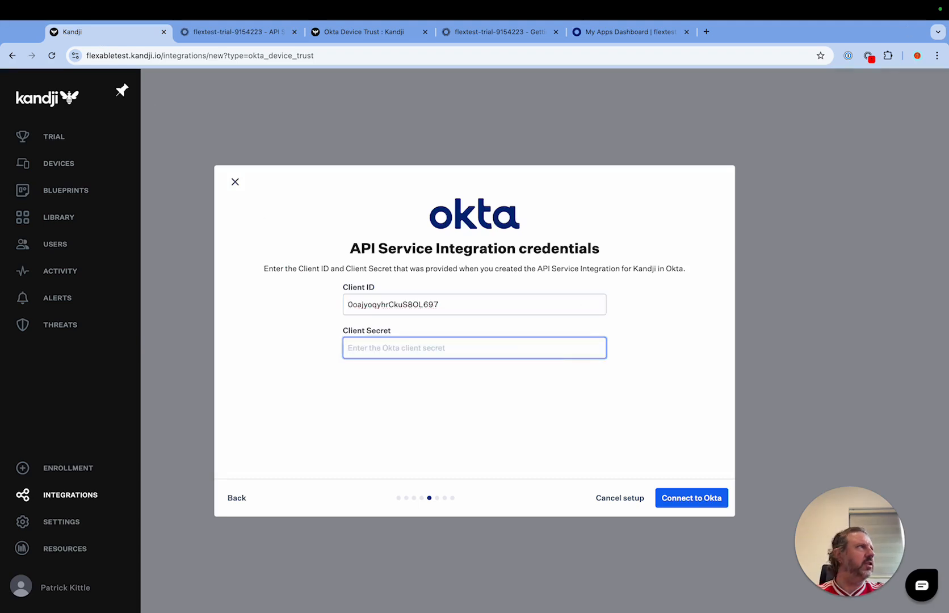
key(super+Tab)
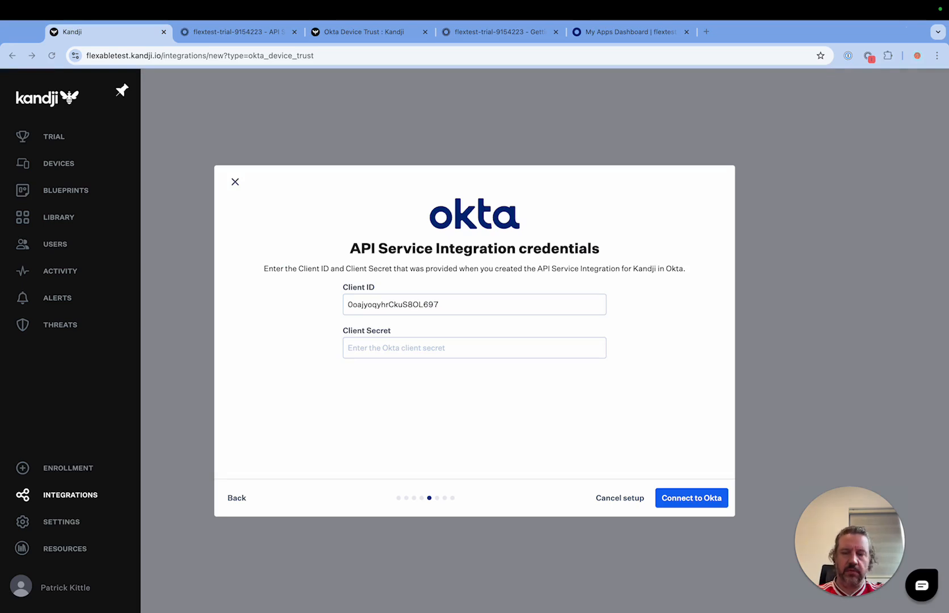
click(440, 352)
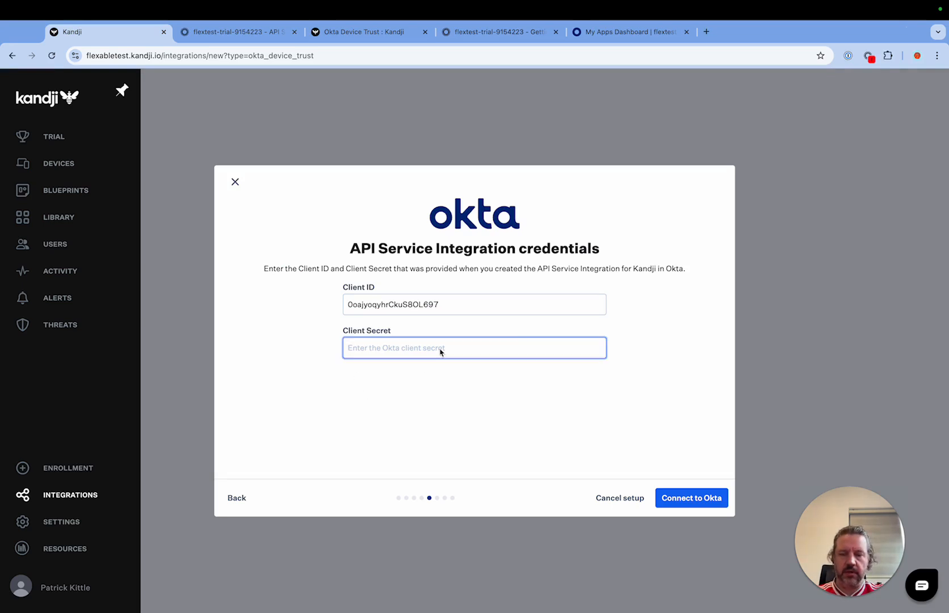
key(super+v)
click(477, 396)
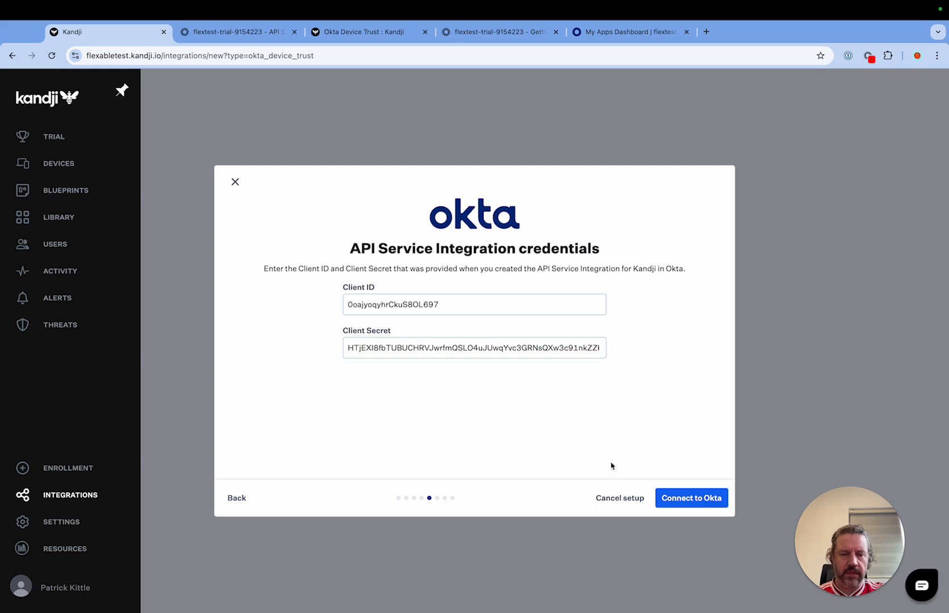
click(683, 502)
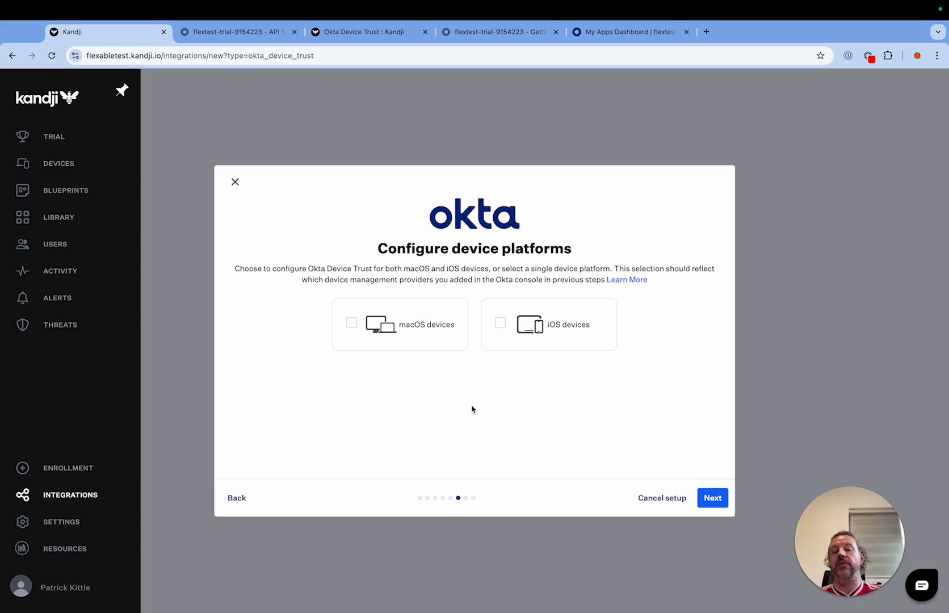
Step: Select both macOS devices and iOS devices as the Okta Device Trust platforms and continue to the macOS platform details
click(352, 322)
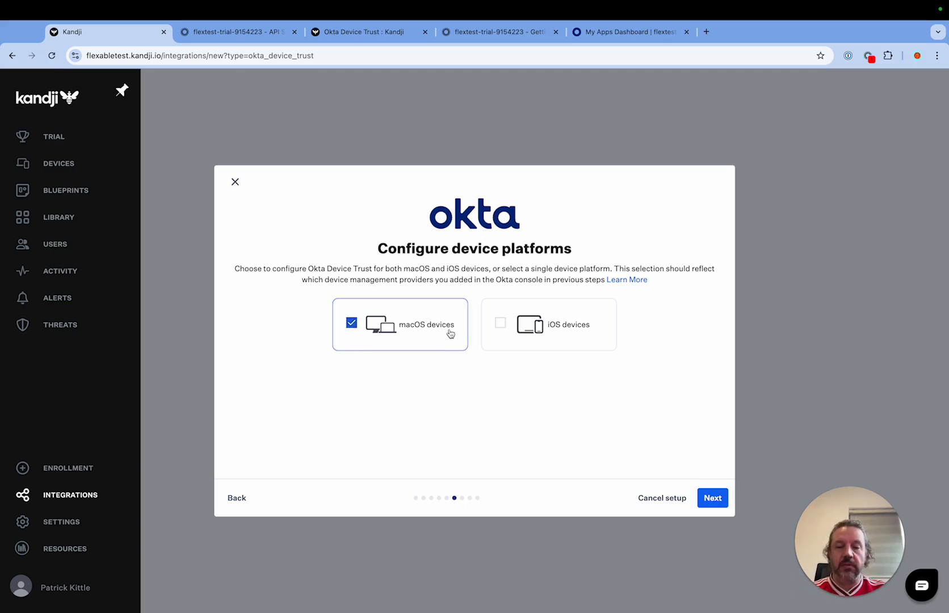
click(499, 323)
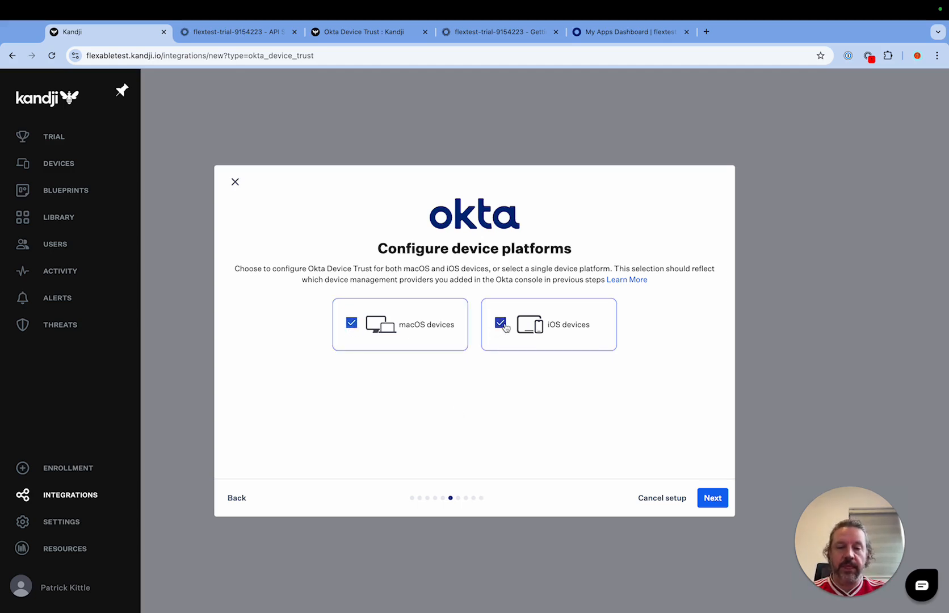
click(714, 498)
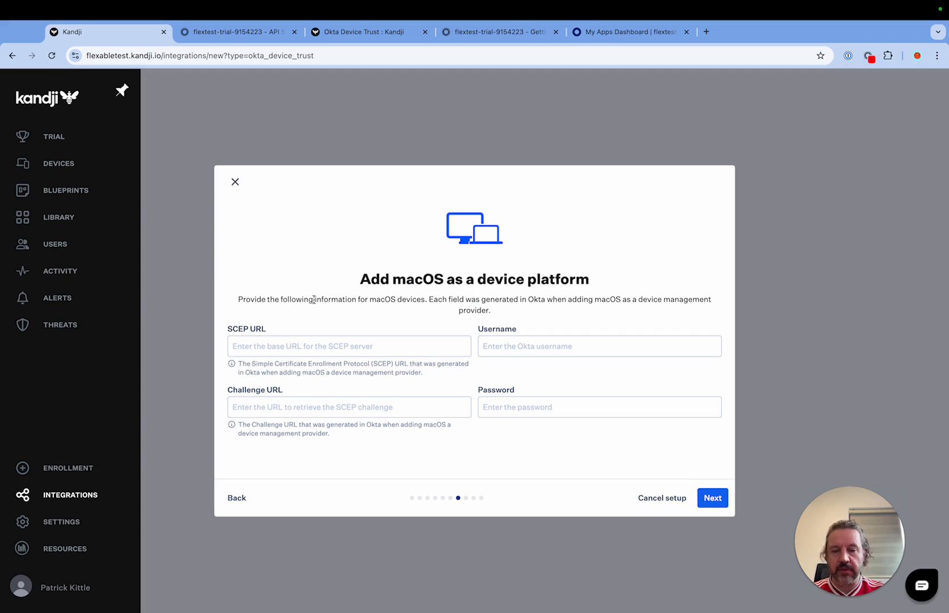
Step: Check the SCEP details Kandji requires for macOS and open the Device Integrations page in the Okta admin console
click(282, 350)
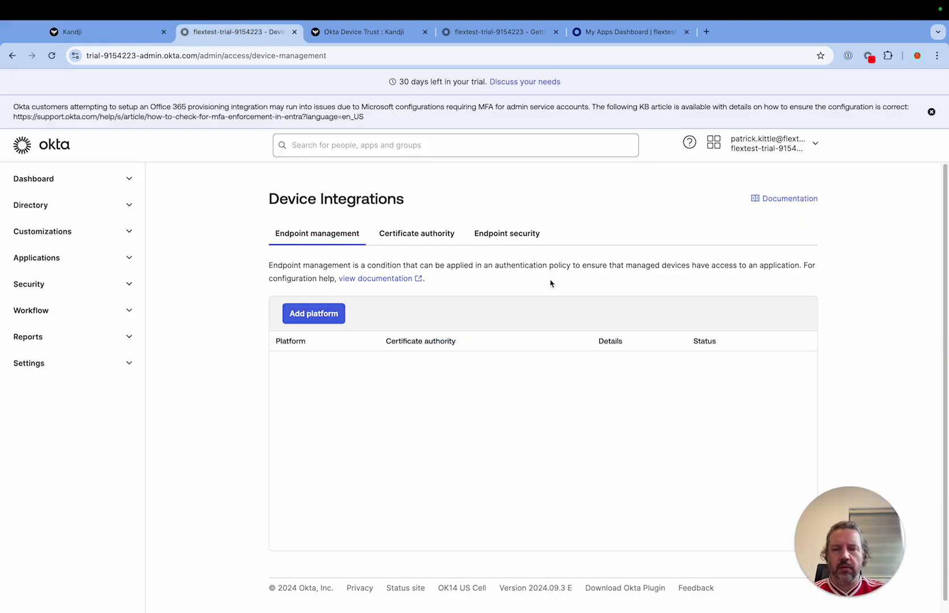
click(112, 36)
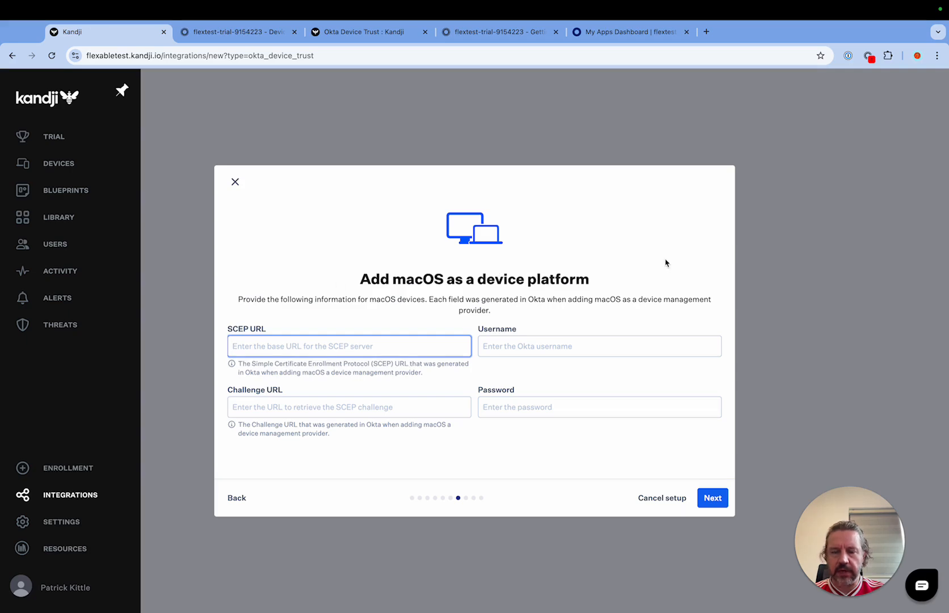
click(227, 35)
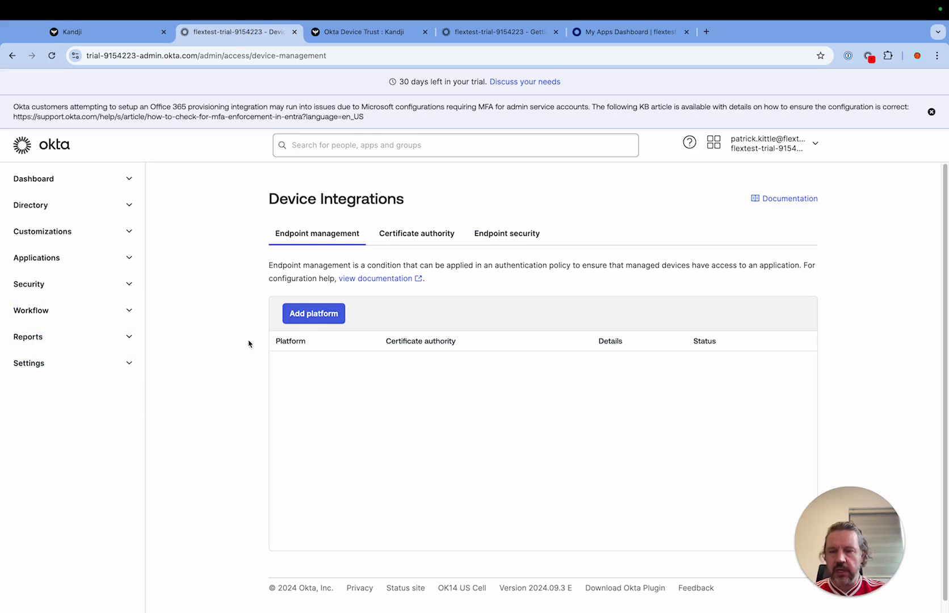
click(129, 284)
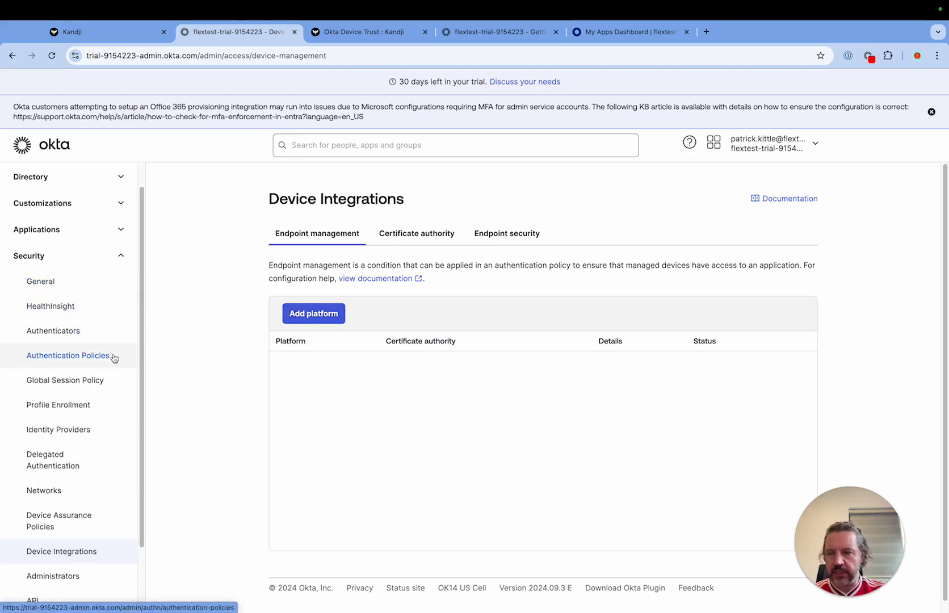
click(51, 555)
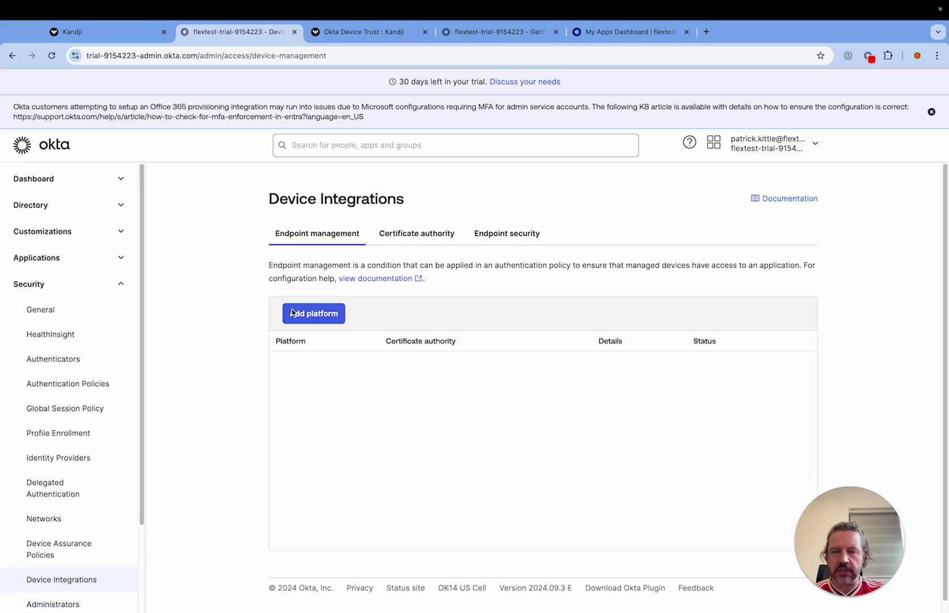
Step: Add a device management platform in Okta for Desktop (Windows and macOS only) and continue to its management attestation
click(313, 318)
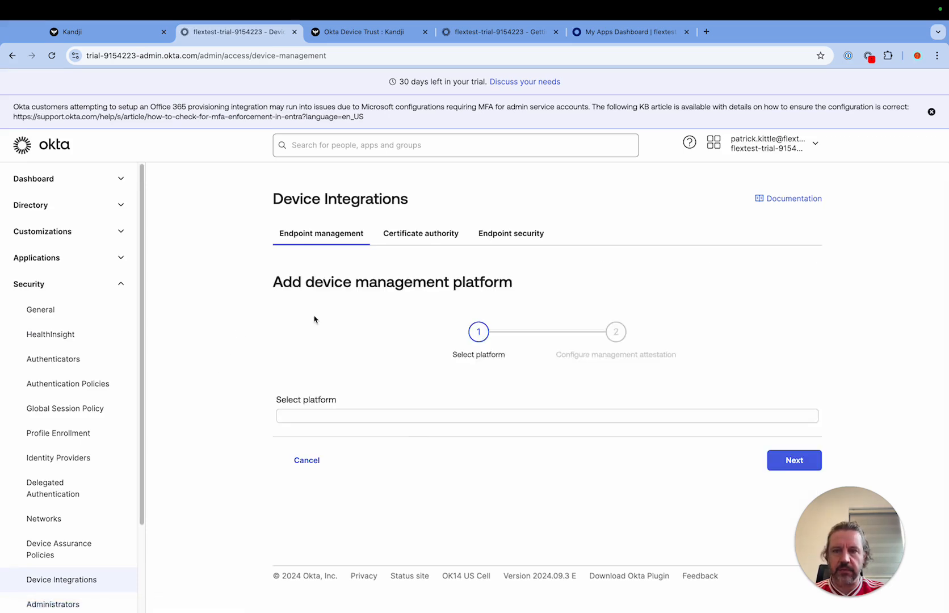
click(414, 450)
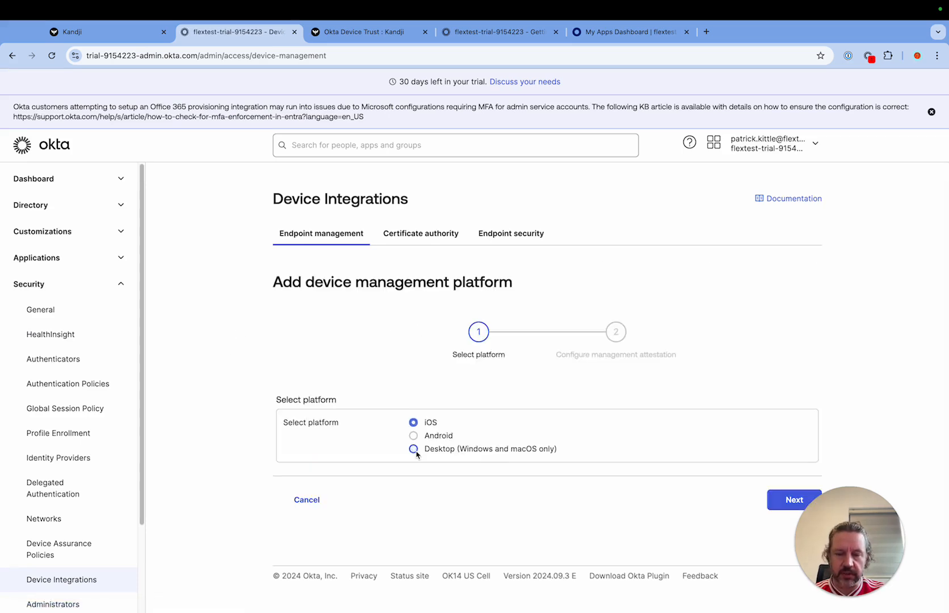
drag(885, 558, 901, 135)
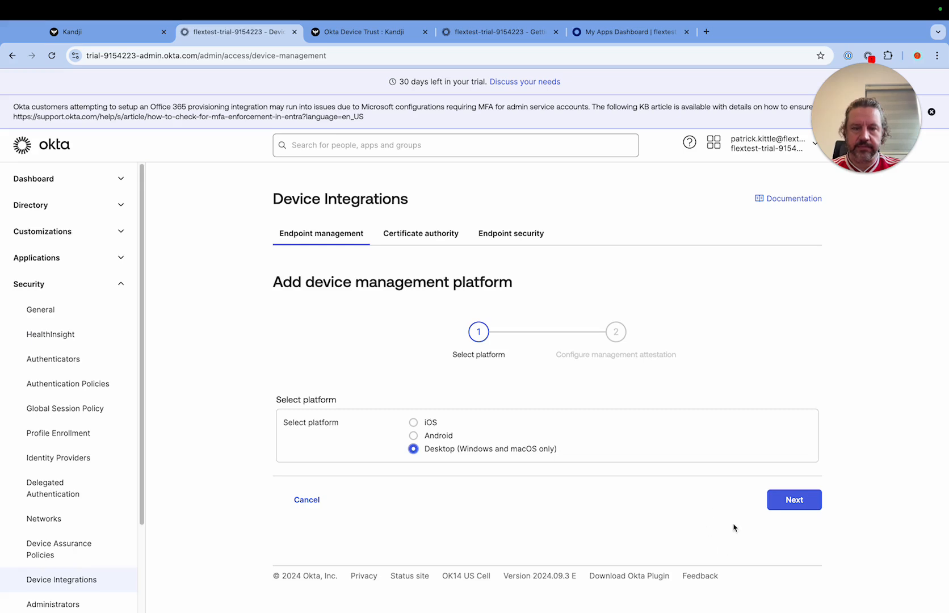
click(793, 500)
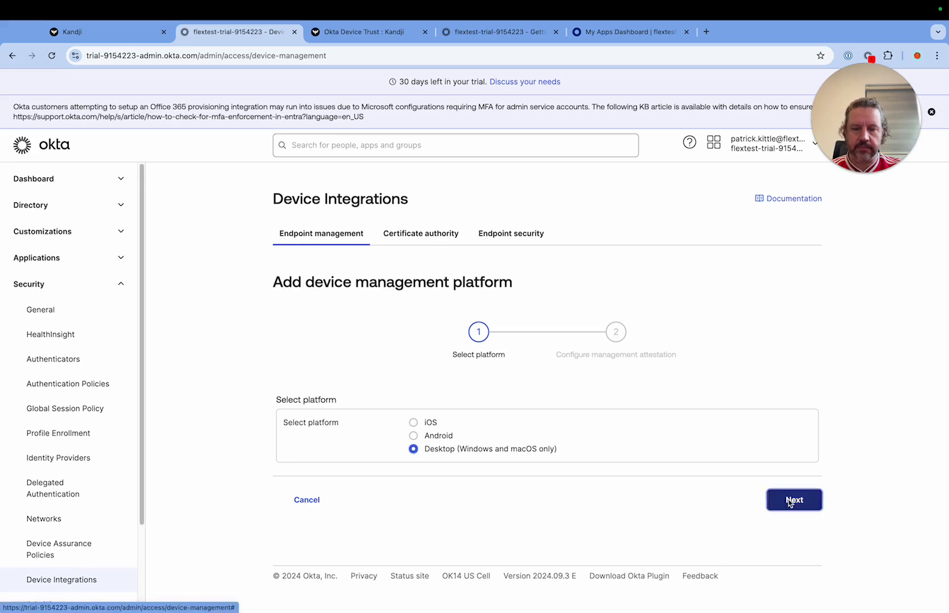
Step: Set the SCEP URL challenge type to Dynamic SCEP URL with the Generic option and generate the SCEP URL
scroll(601, 397, down, 3)
scroll(598, 358, down, 2)
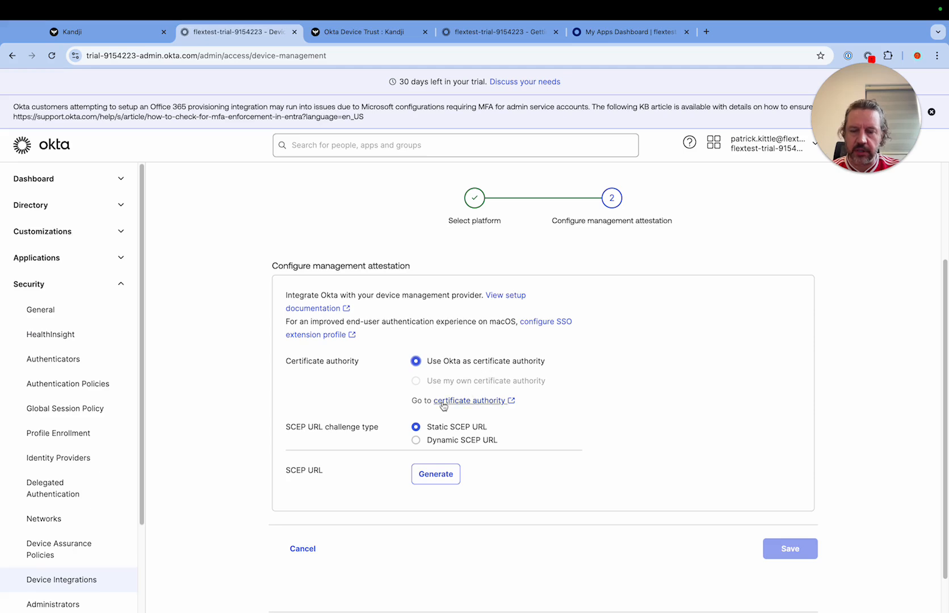
click(416, 441)
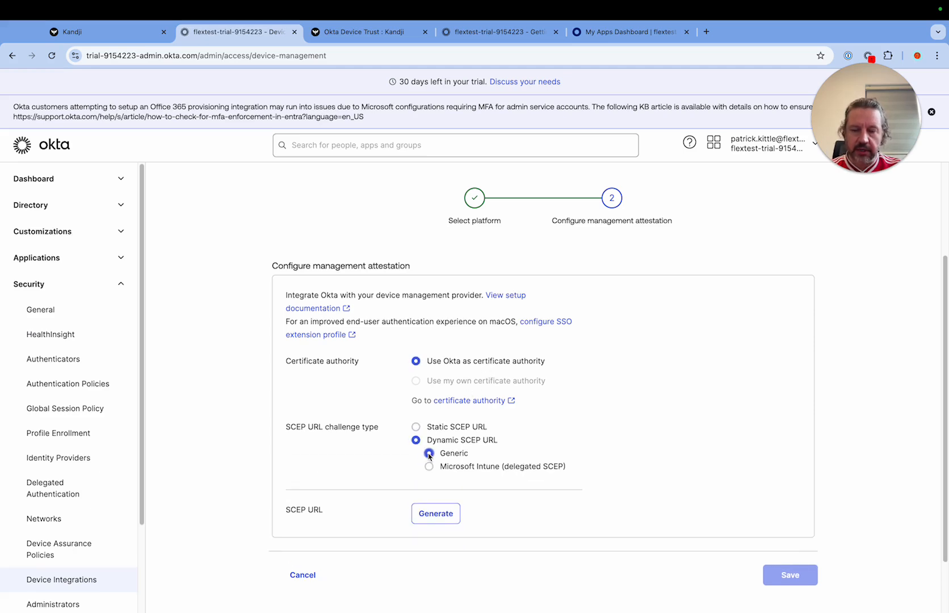
click(434, 515)
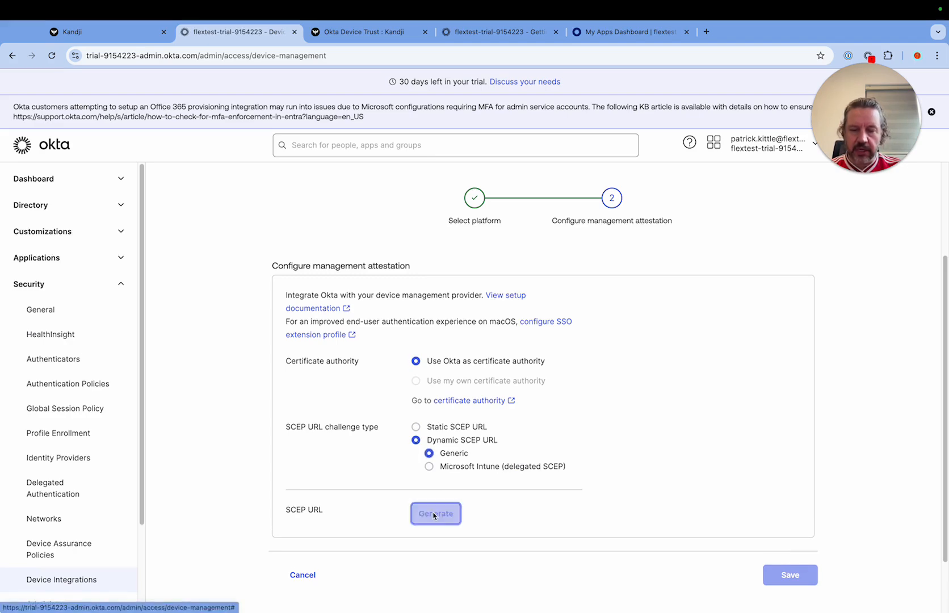
Step: Copy the generated SCEP URL from the management attestation and save the Desktop platform
scroll(640, 511, down, 2)
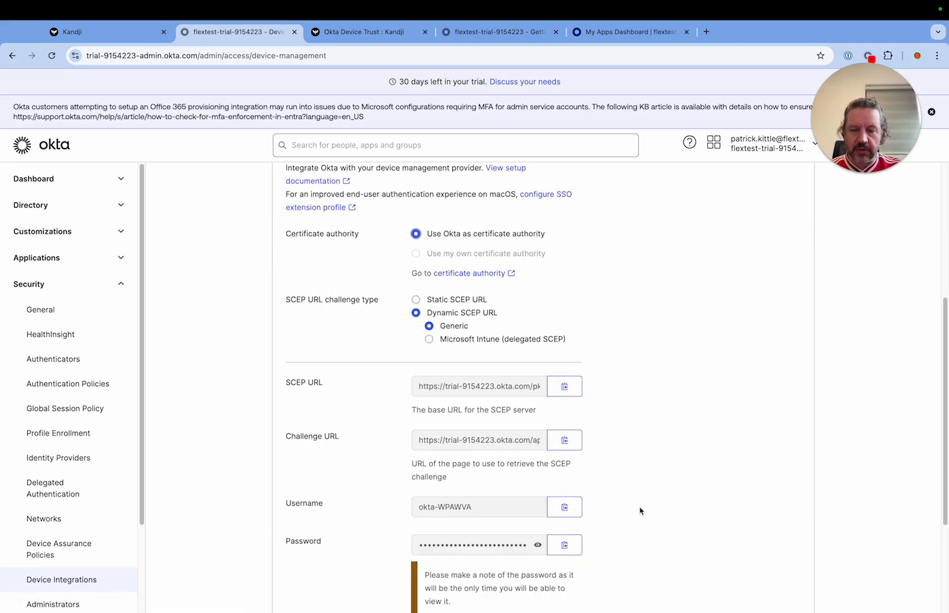
click(564, 389)
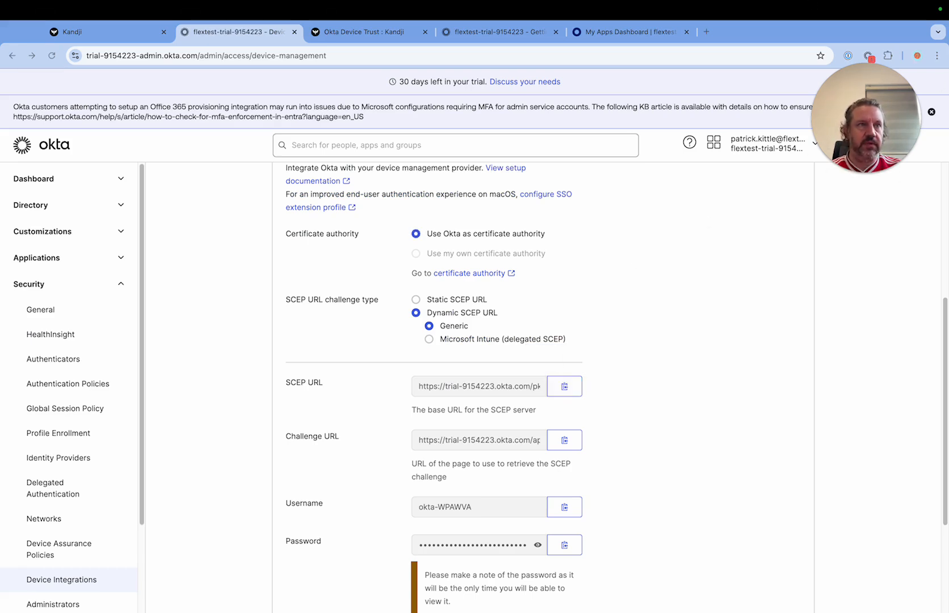
scroll(543, 386, down, 3)
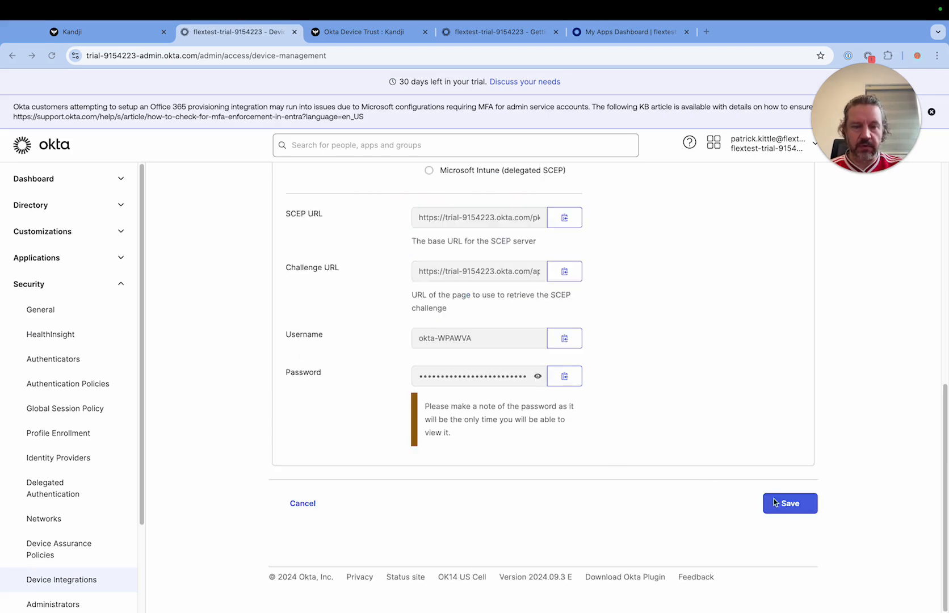
click(788, 511)
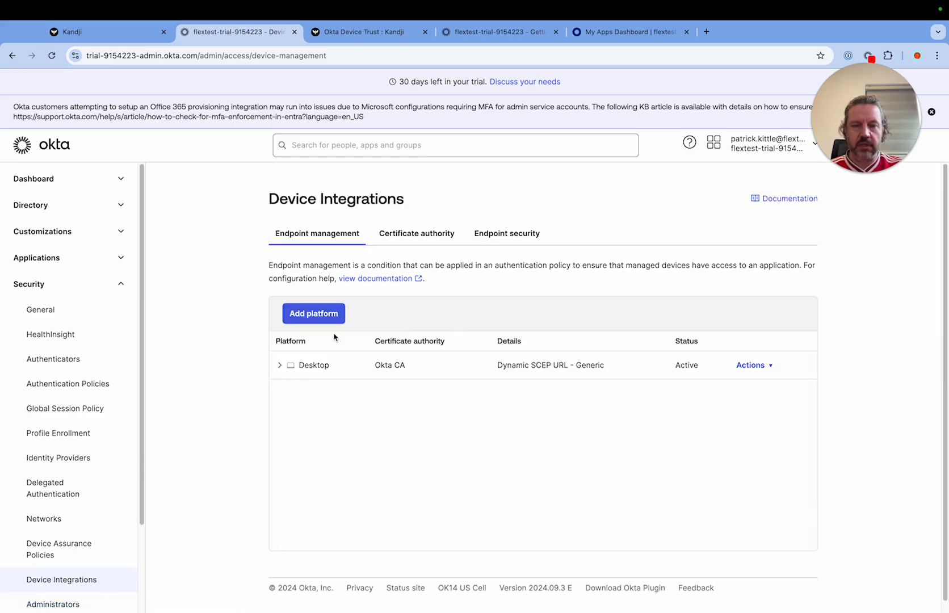
Step: Switch to Kandji and fill in the password and username generated by Okta for the macOS device platform
click(125, 37)
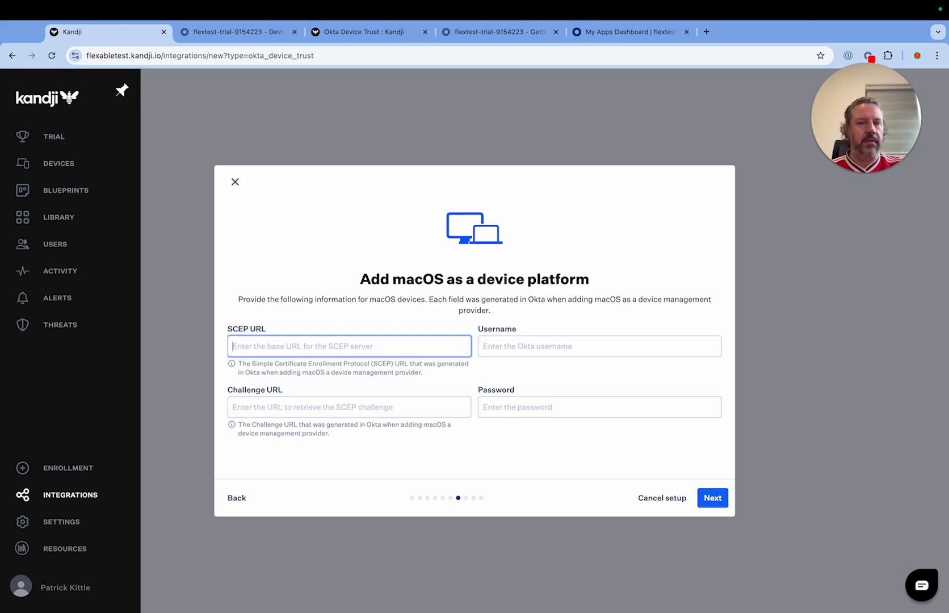
click(643, 405)
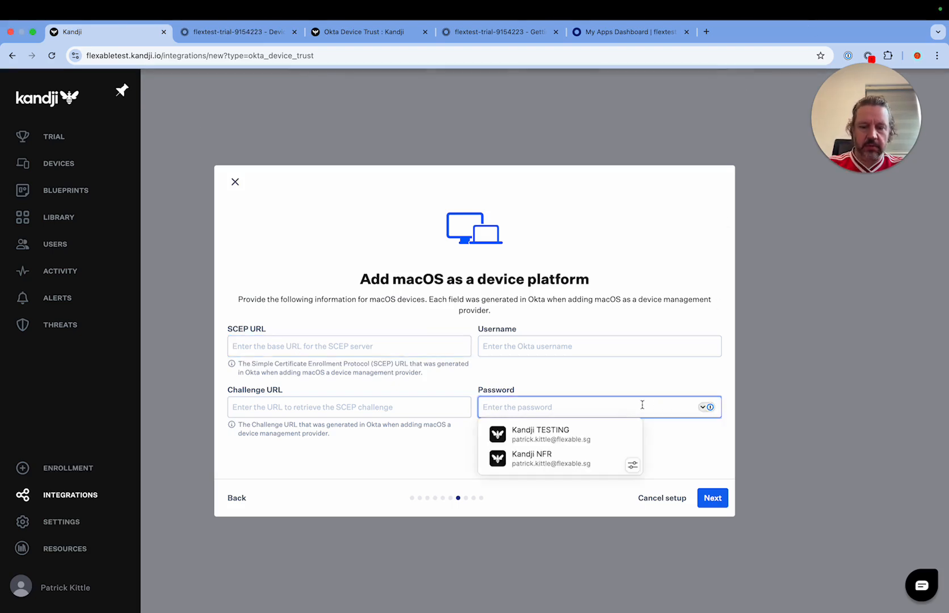
key(super+v)
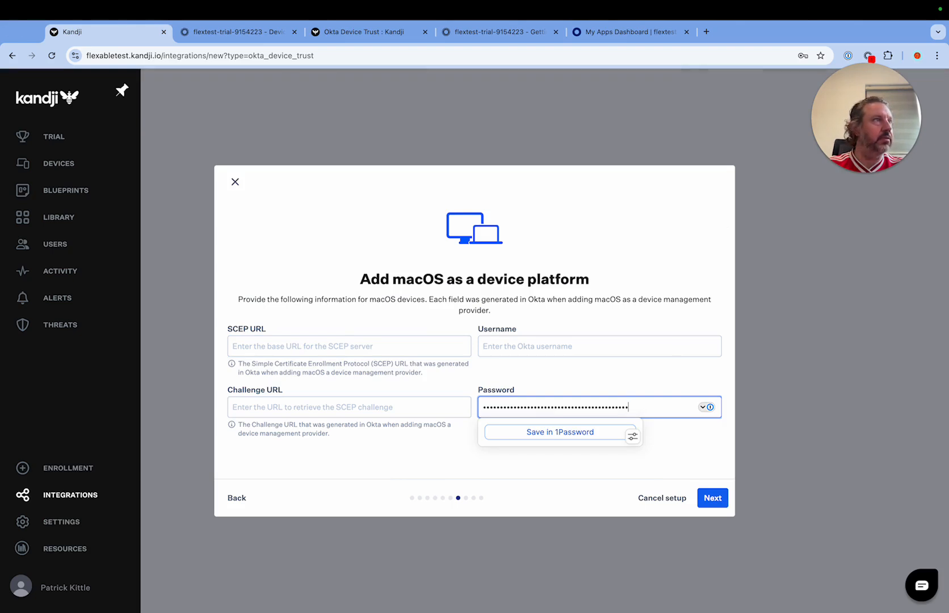
key(super+Tab)
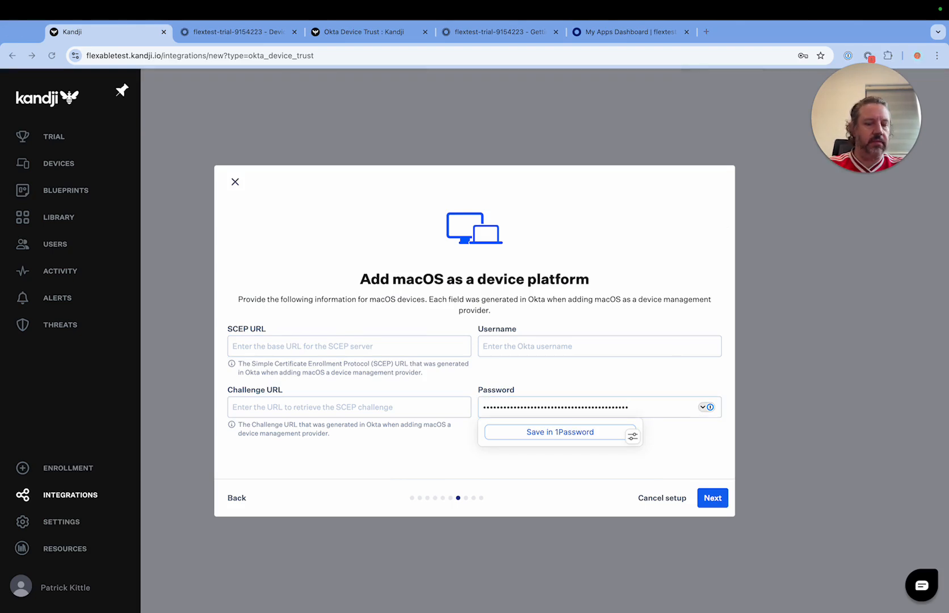
click(545, 346)
key(super+v)
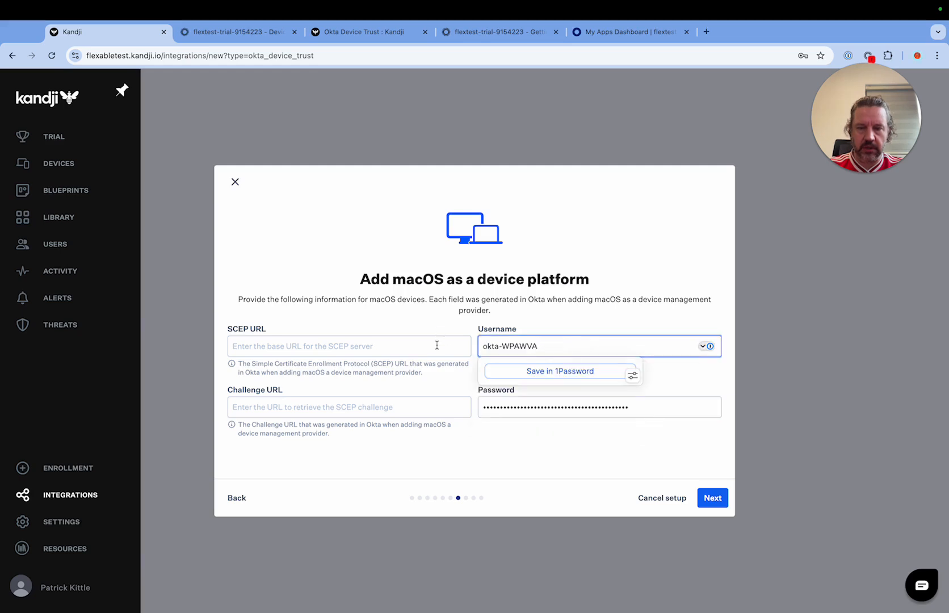
Step: Fill in the SCEP URL and Challenge URL generated by Okta for the macOS device platform
click(436, 345)
key(super+Tab)
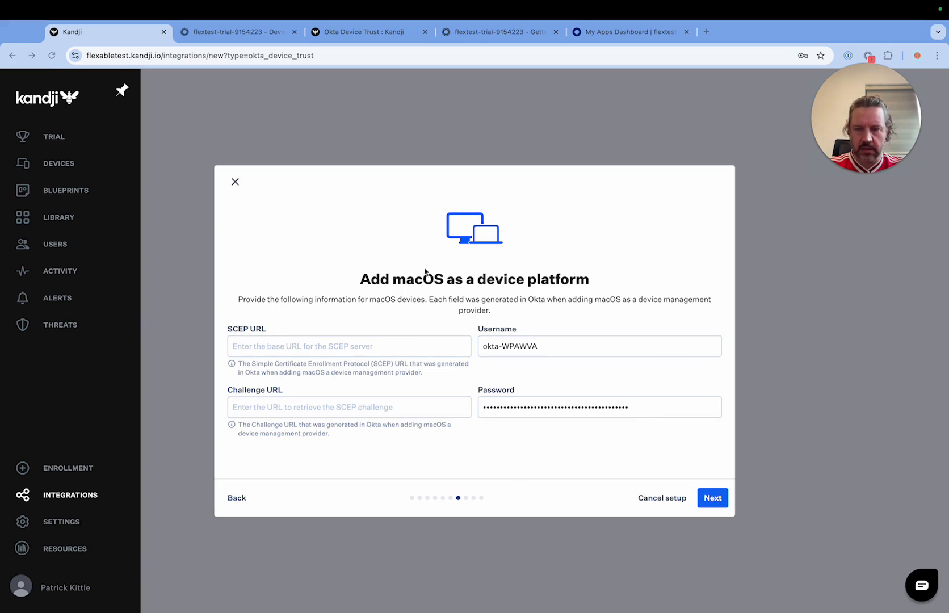
click(423, 347)
key(super+v)
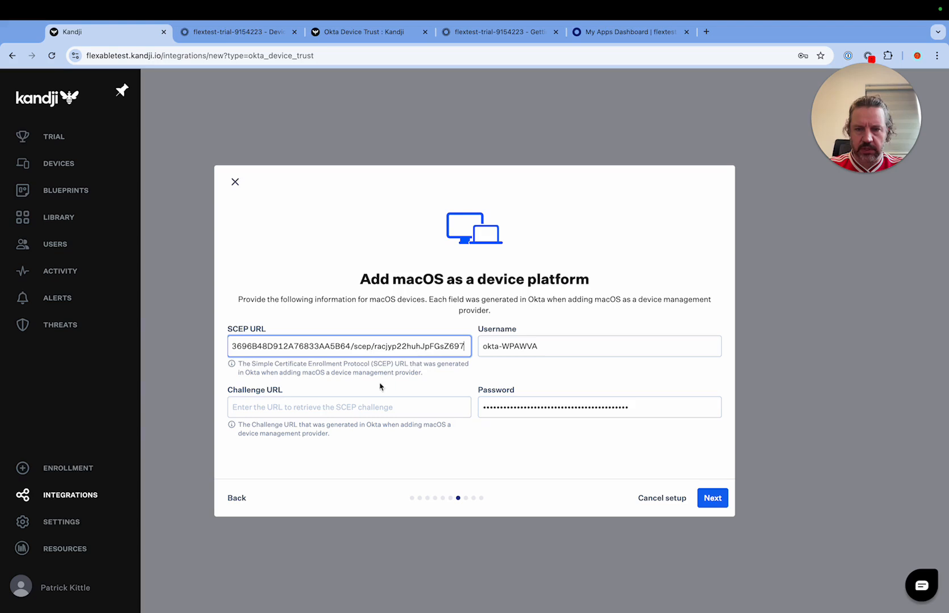
key(super+Tab)
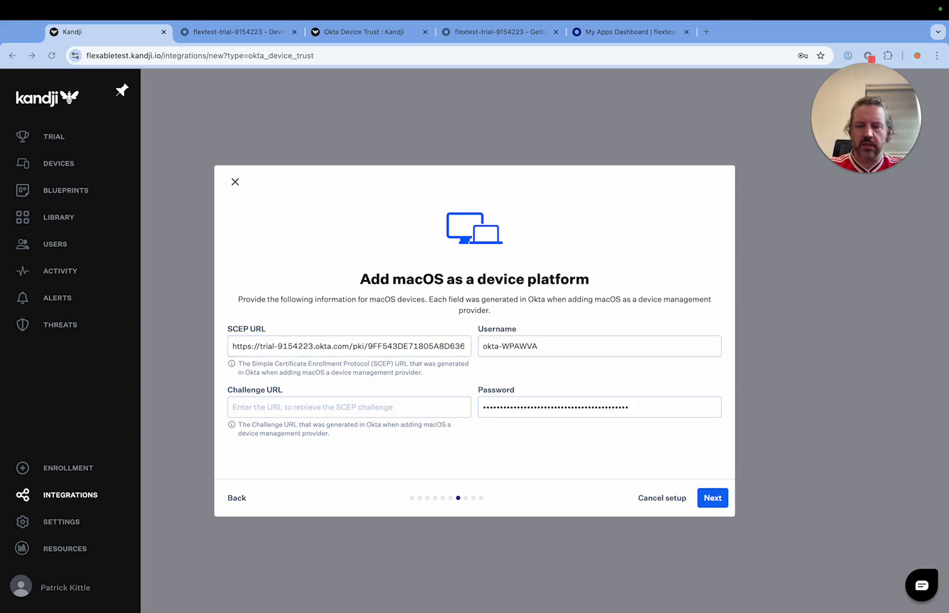
click(393, 412)
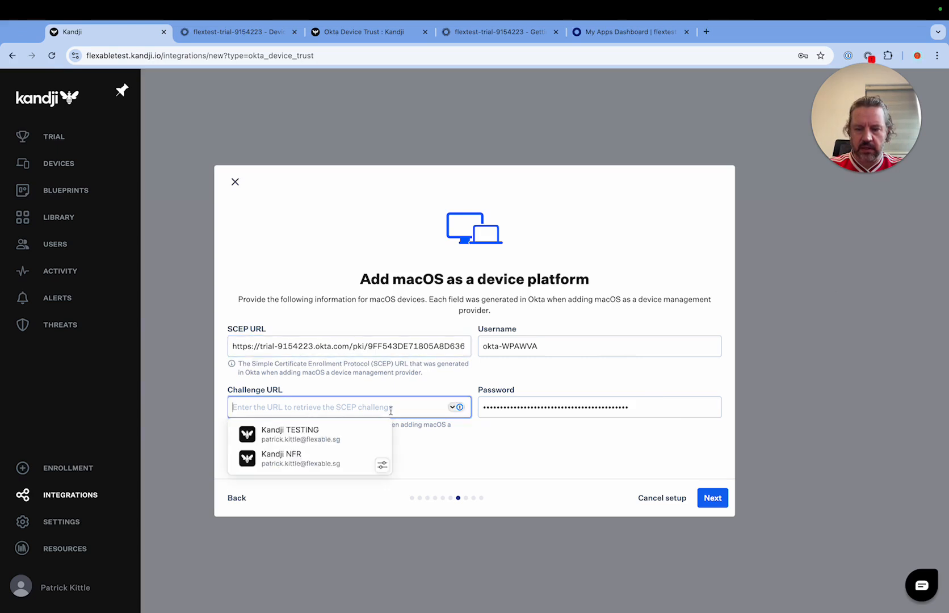
key(super+v)
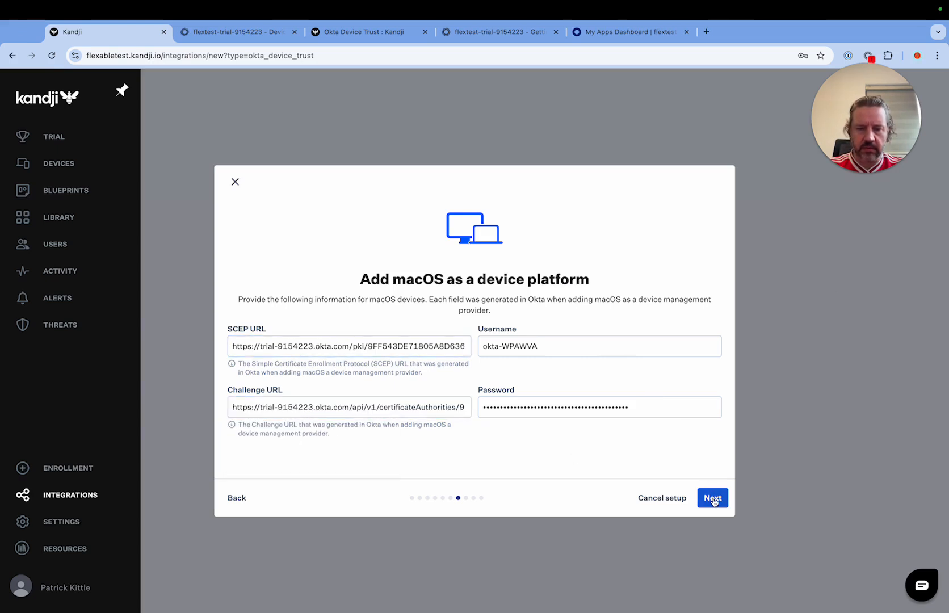
Step: Continue to the iOS device platform details and decline both offers to save the login
click(712, 499)
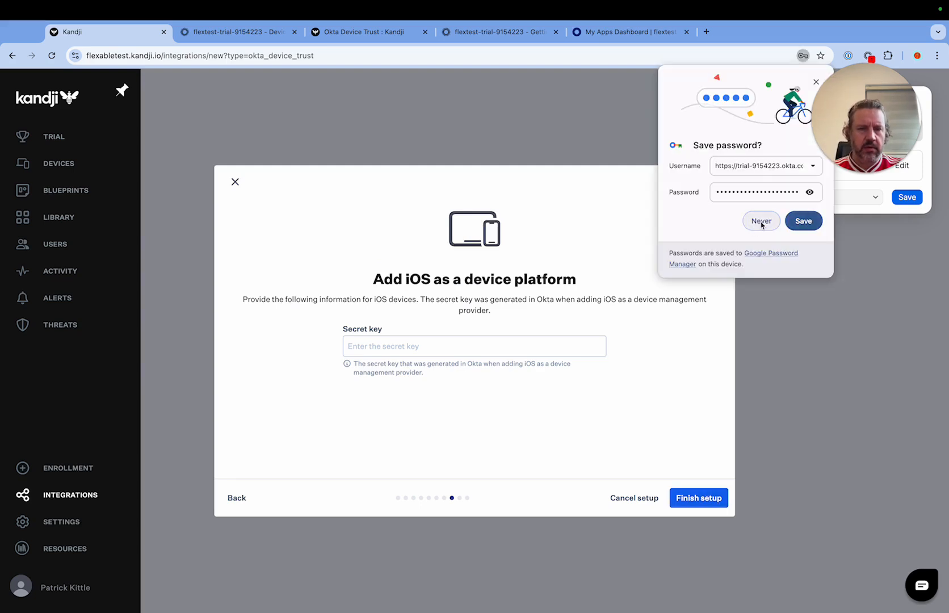
click(761, 220)
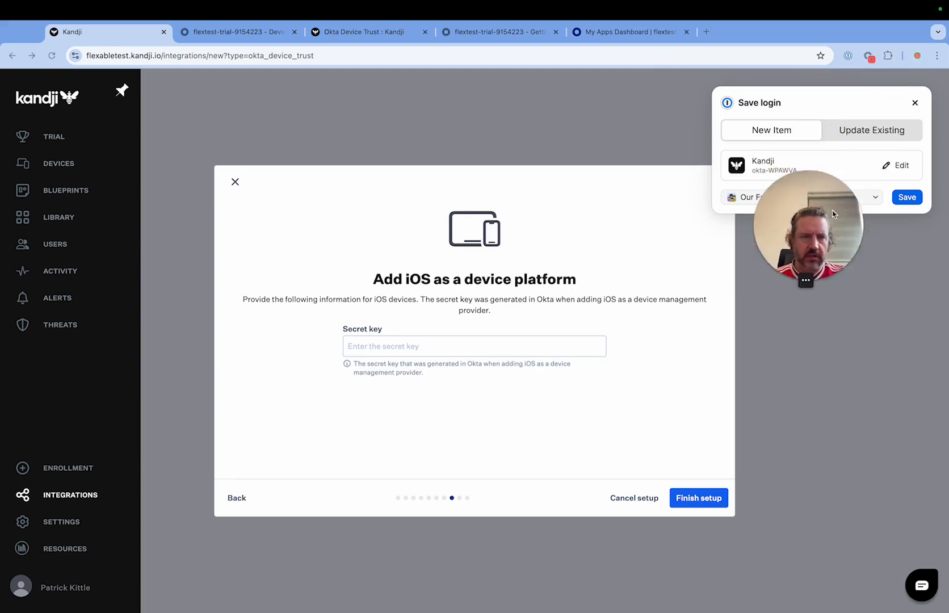
click(915, 103)
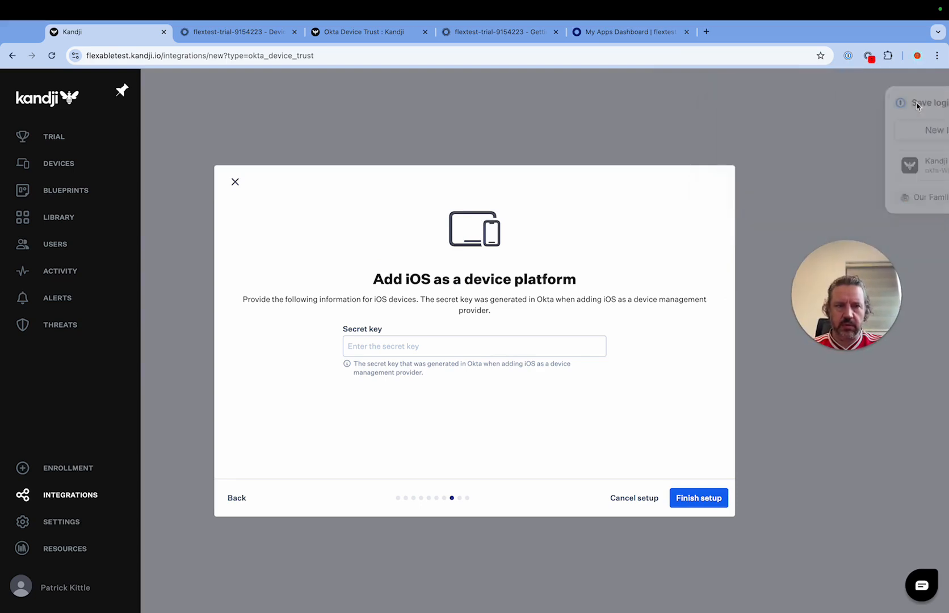
click(408, 347)
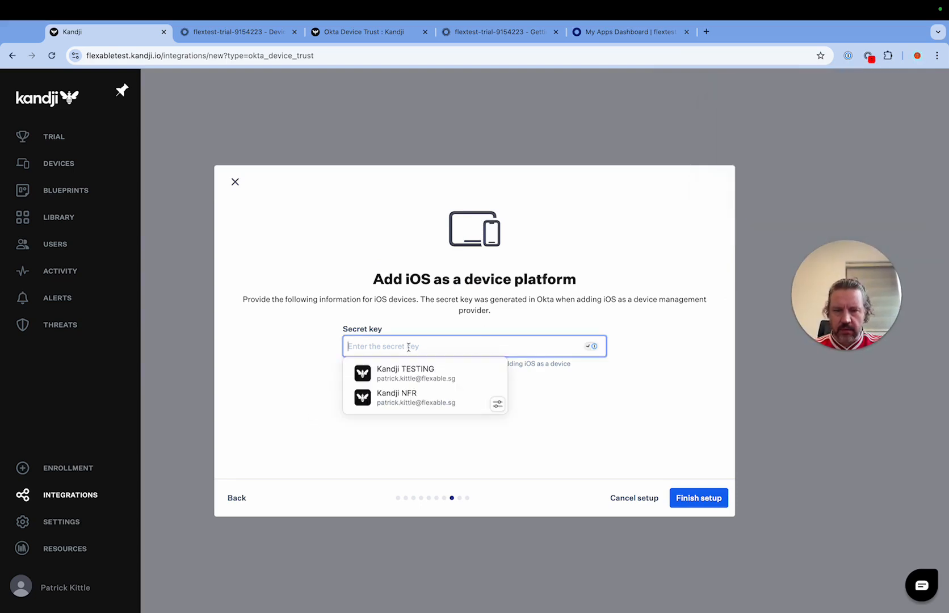
click(555, 427)
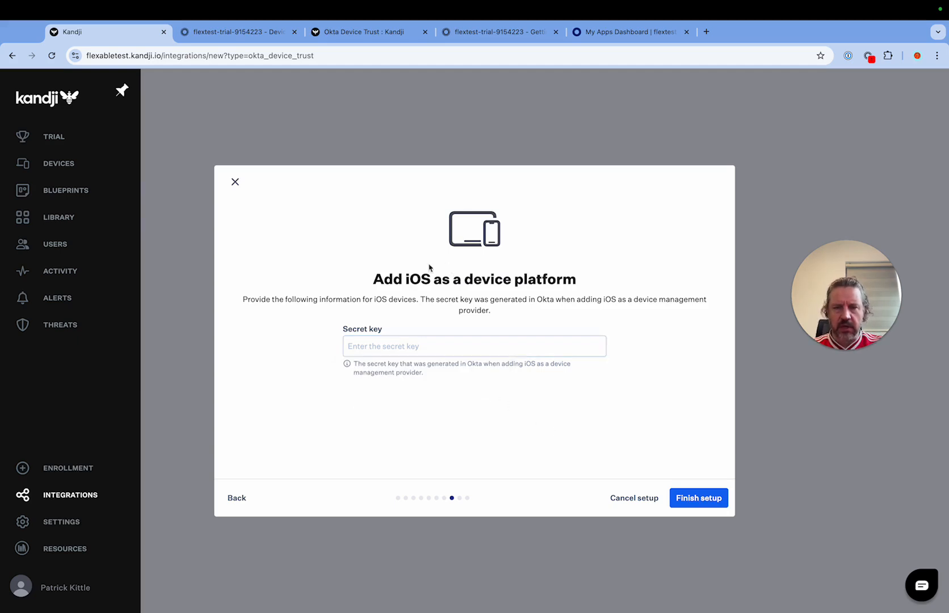
drag(374, 279, 587, 277)
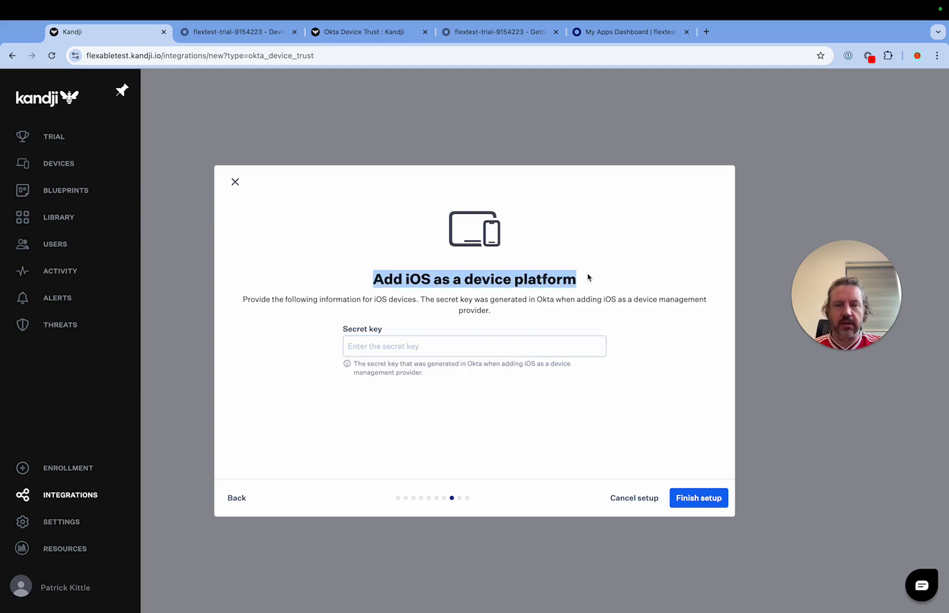
click(587, 284)
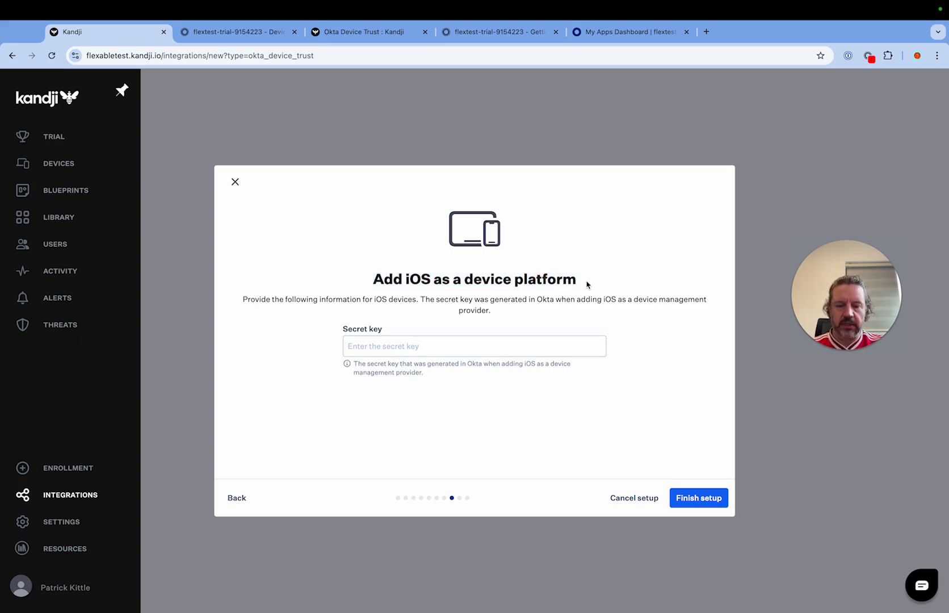
Step: Switch to the Okta admin console, add iOS as a device management platform and continue to its management attestation
click(379, 343)
click(226, 34)
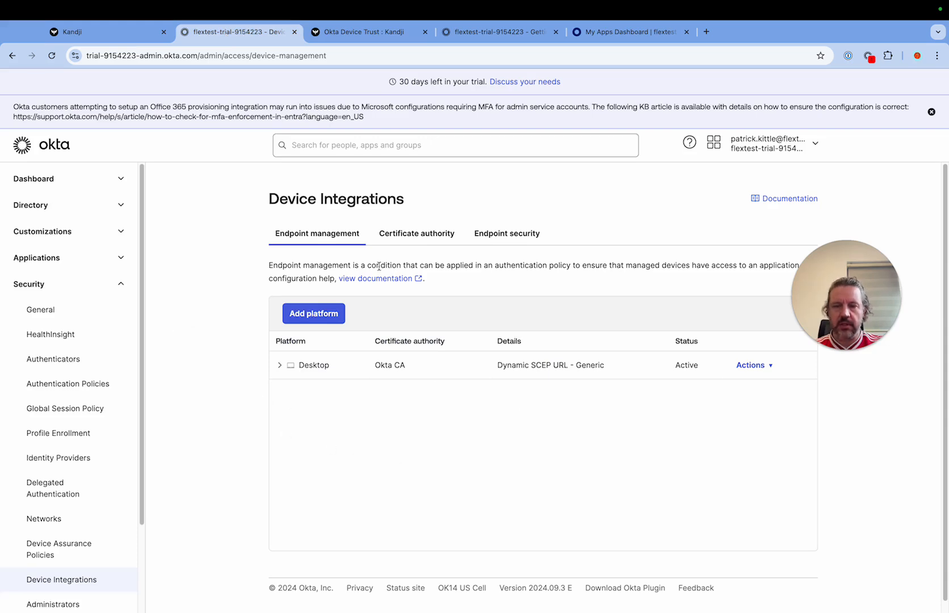
click(301, 319)
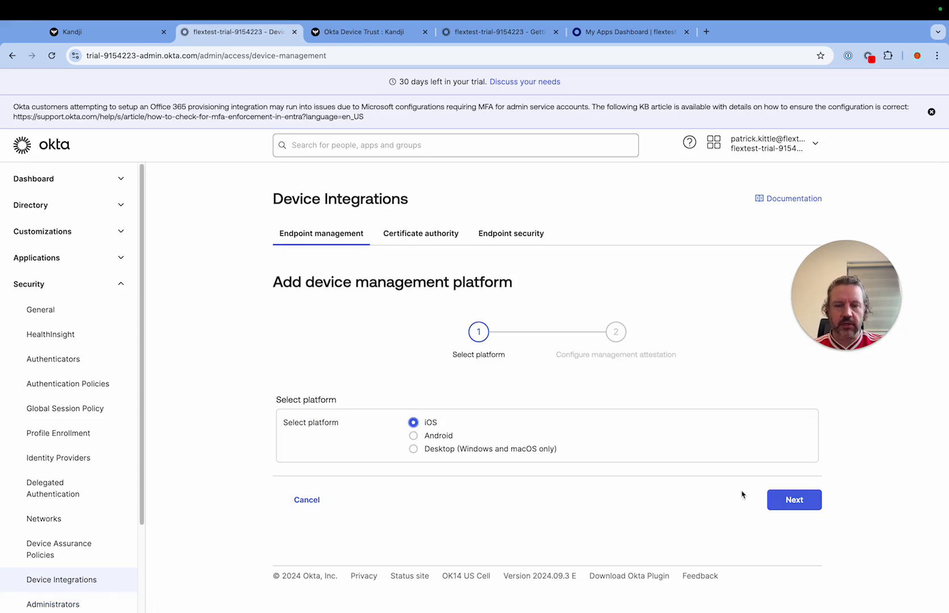
click(786, 504)
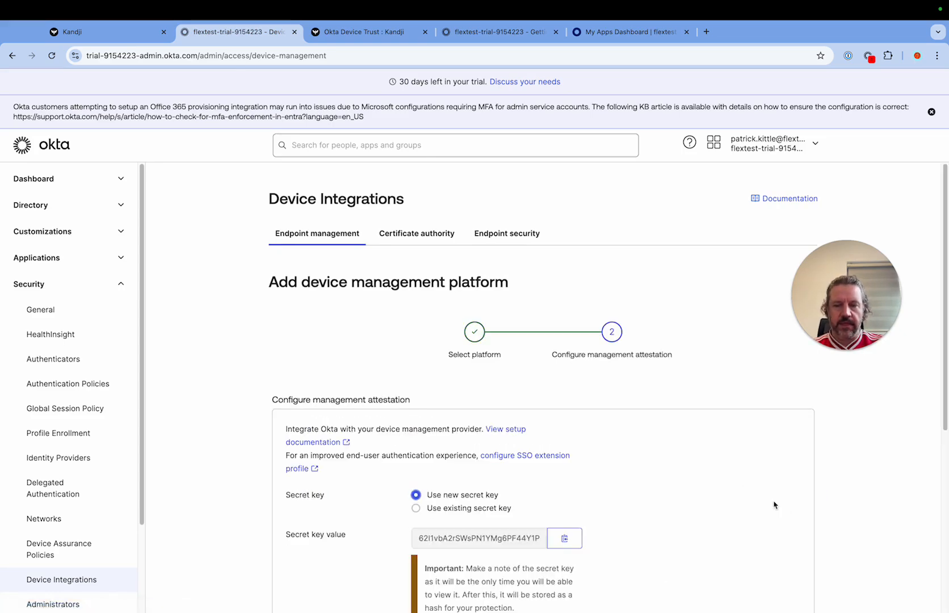
Step: Copy the new secret key value from the iOS management attestation
scroll(578, 418, down, 3)
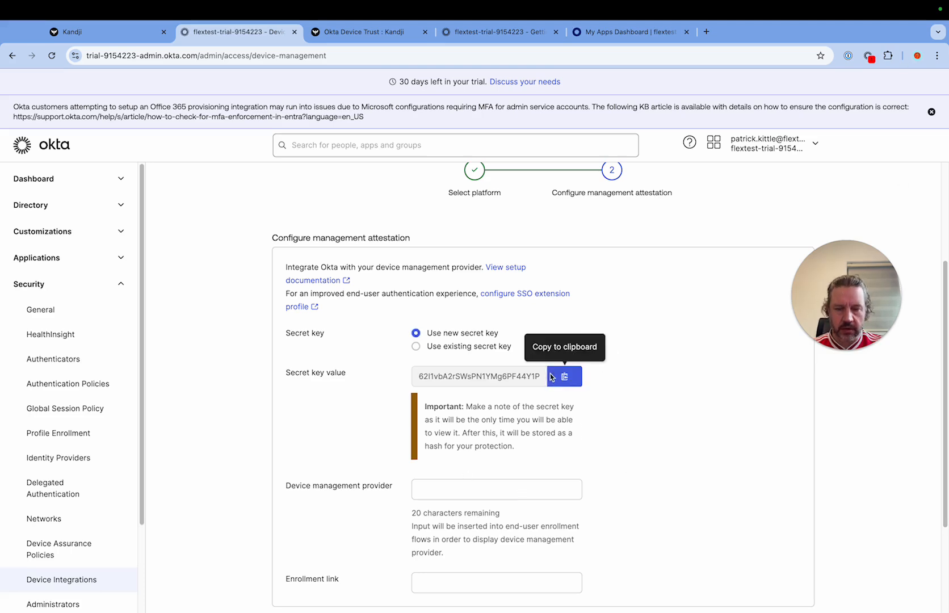
click(564, 377)
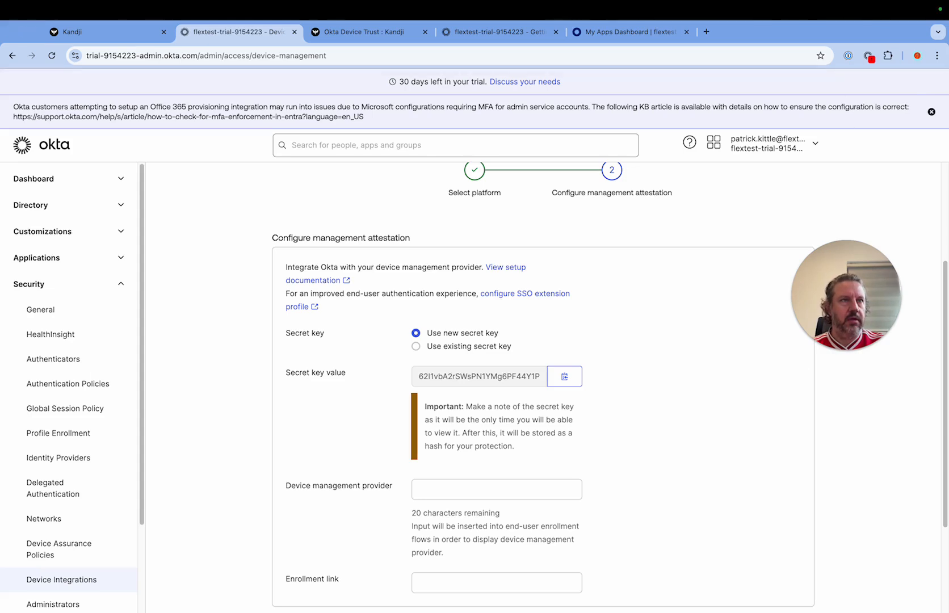
scroll(496, 369, down, 2)
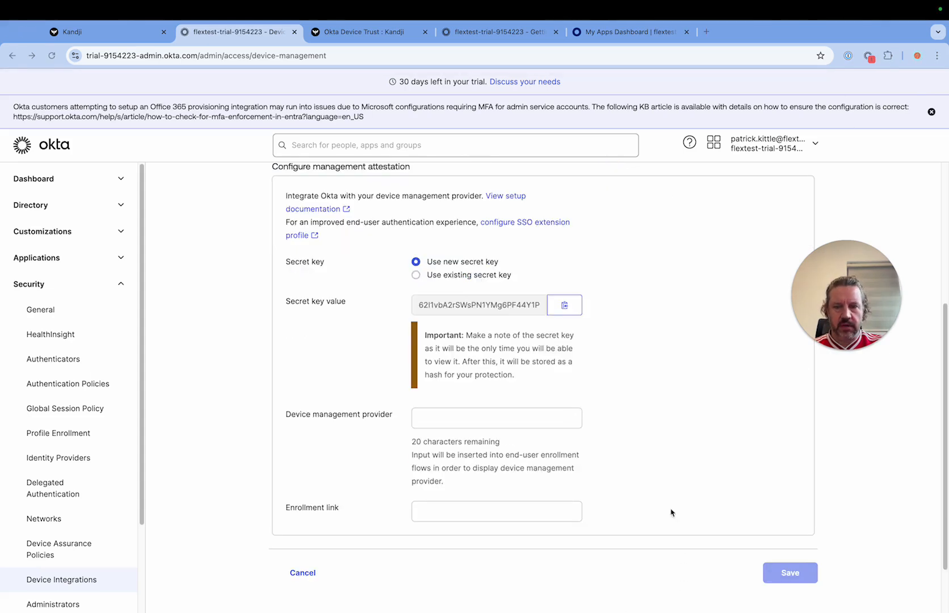
click(565, 306)
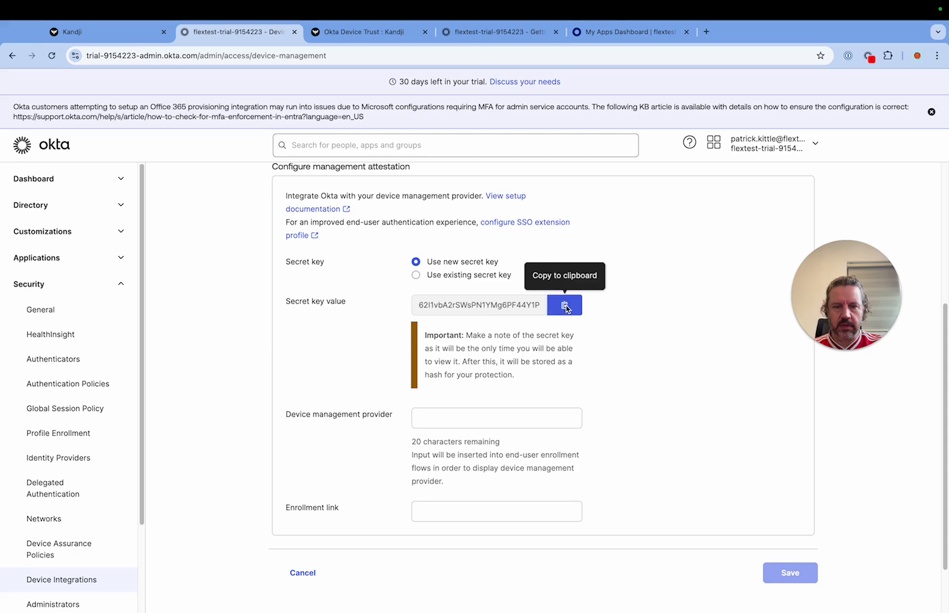
Step: Return to Kandji, paste the iOS secret key and finish the Okta Device Trust setup
click(112, 34)
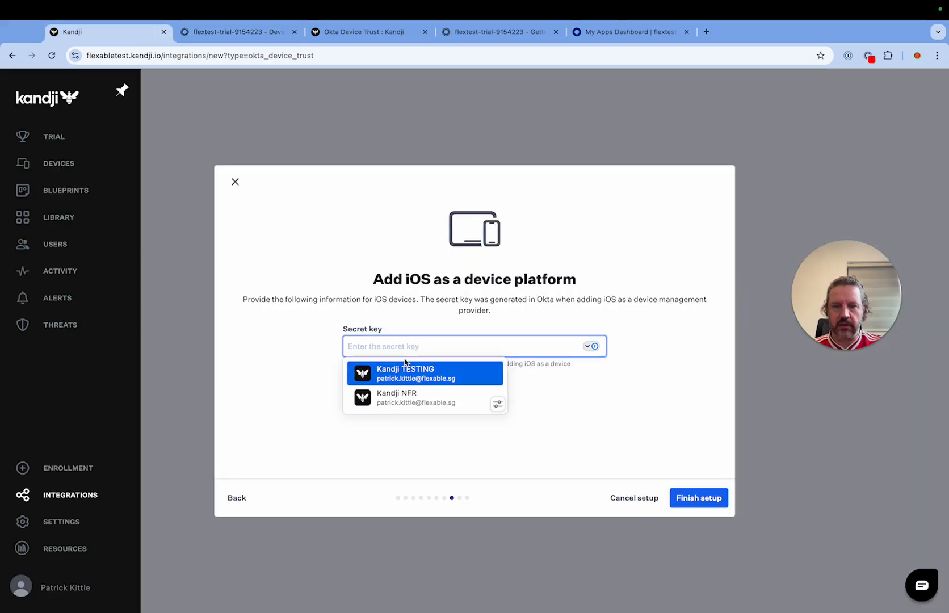
key(super+v)
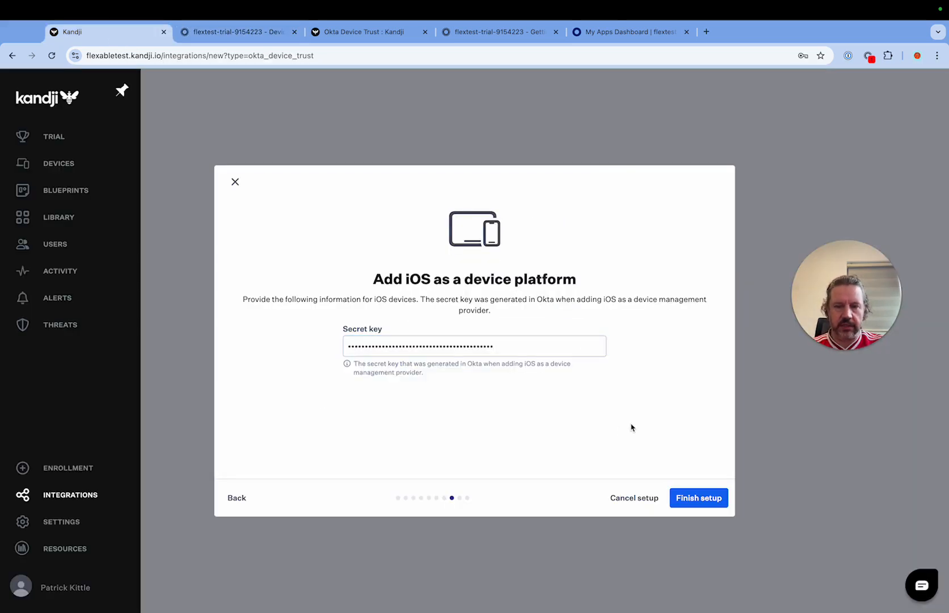
click(699, 500)
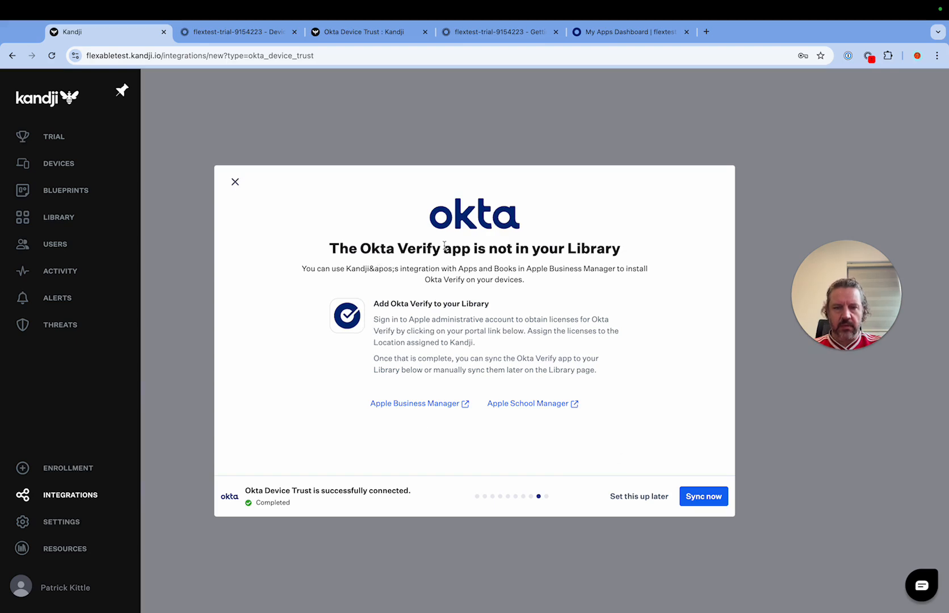
Step: Review the notice about the missing Okta Verify app and sync the app to the Library now
drag(330, 247, 635, 247)
click(636, 246)
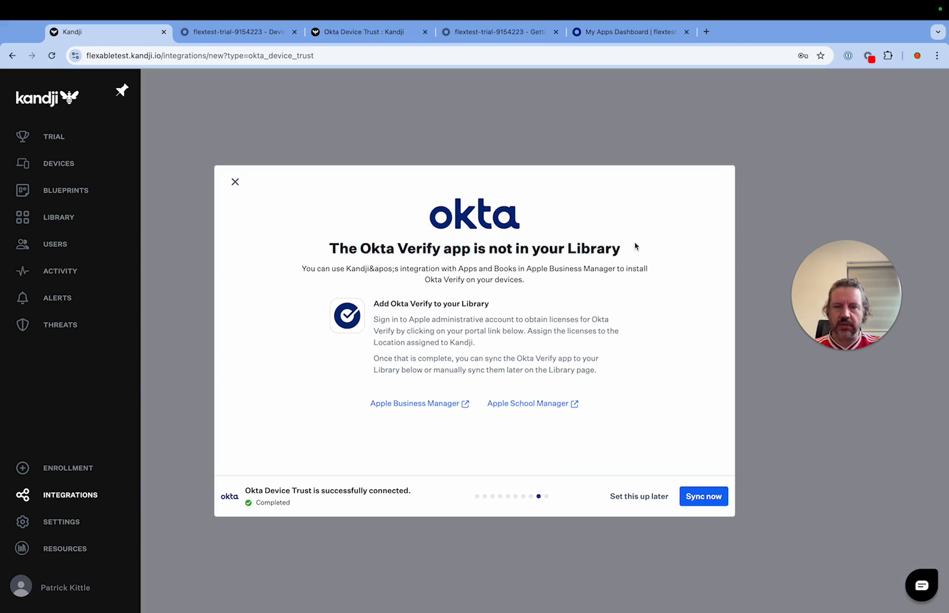
drag(334, 239, 645, 244)
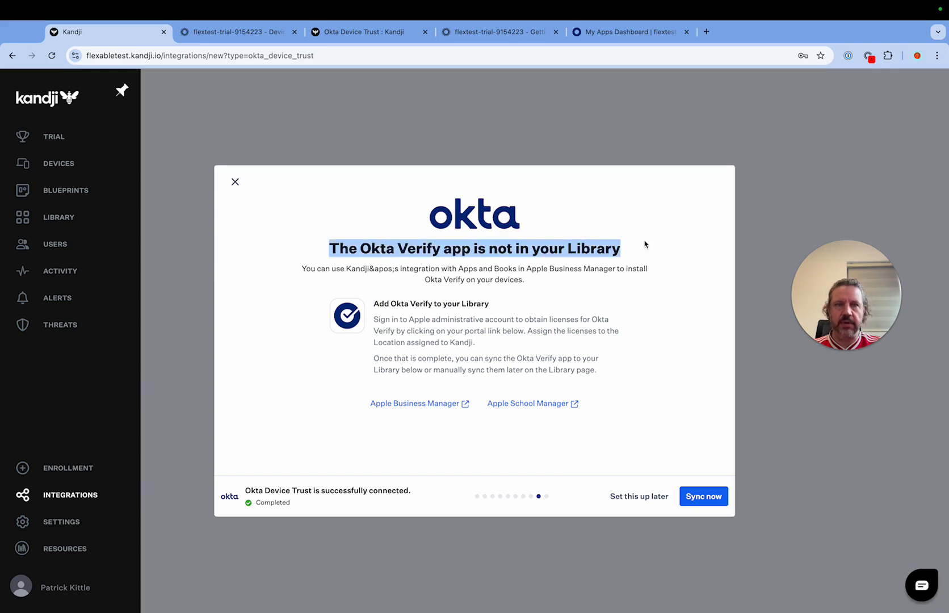
click(711, 447)
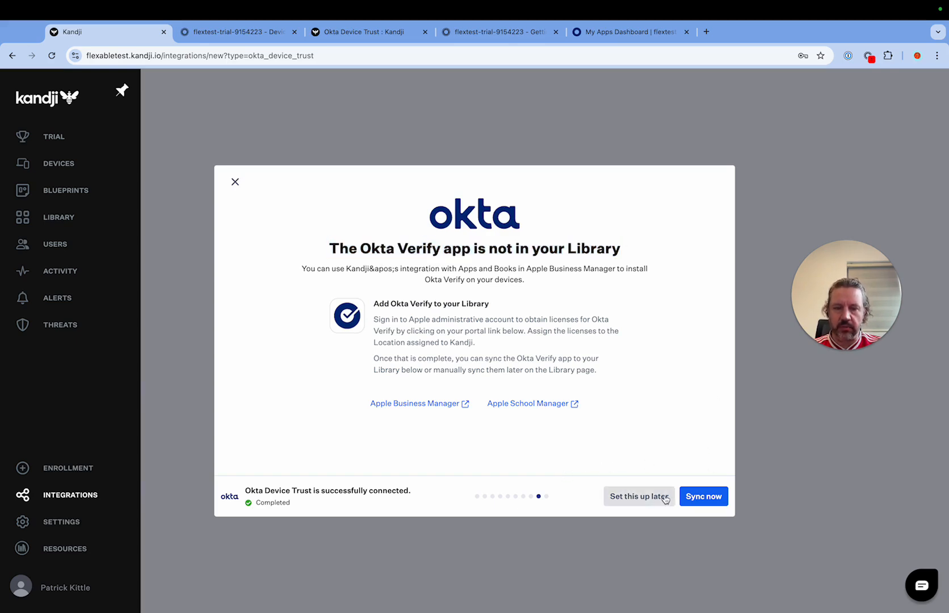
click(704, 497)
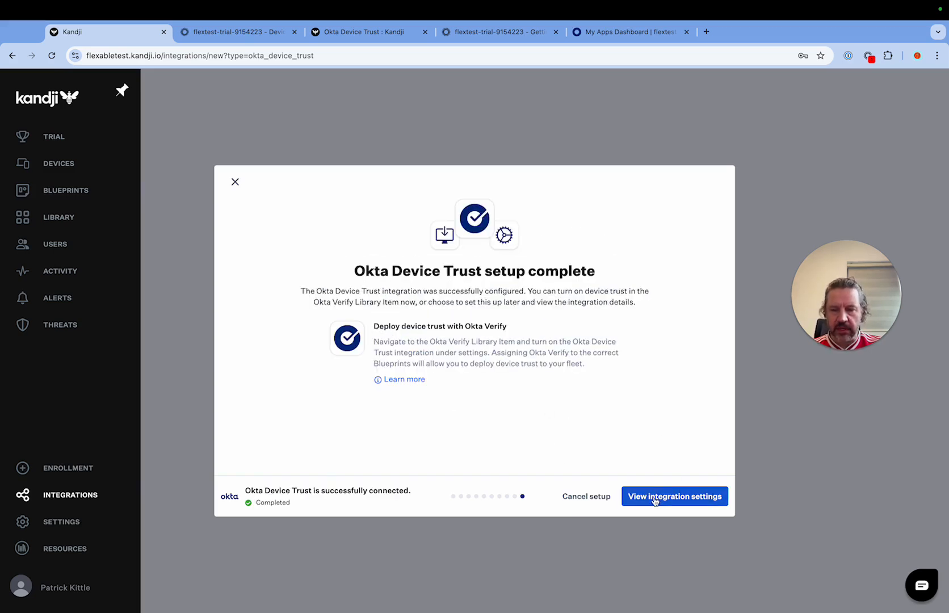
Step: Leave the completed setup for the Okta Device Trust integration settings and open the Okta Verify Library Item from there
drag(292, 490, 408, 492)
click(668, 443)
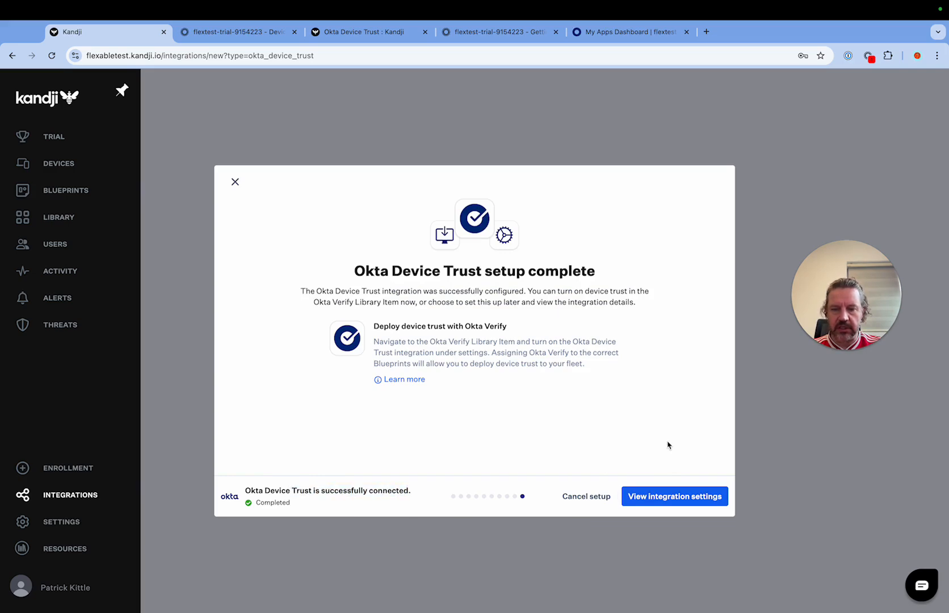
click(680, 505)
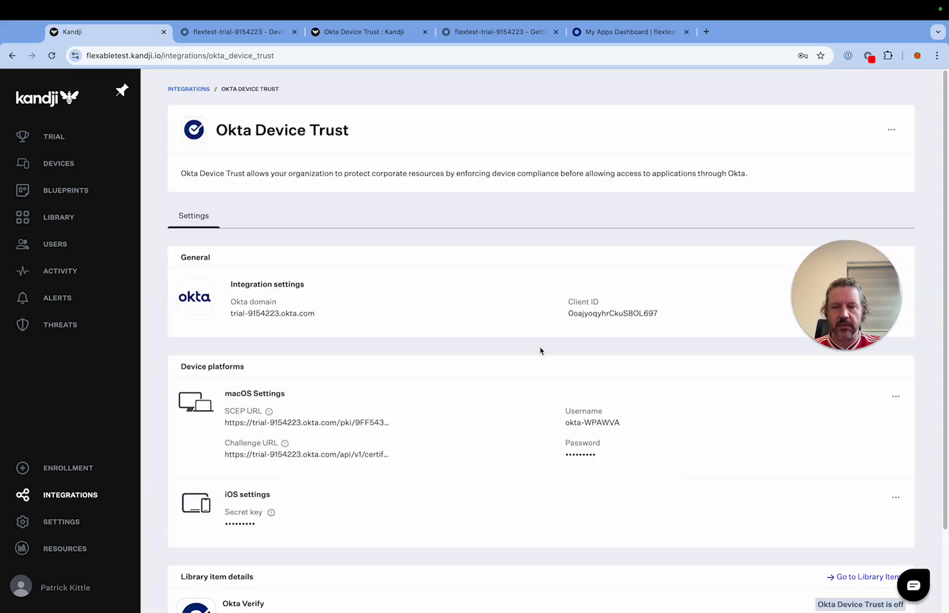
scroll(651, 340, down, 3)
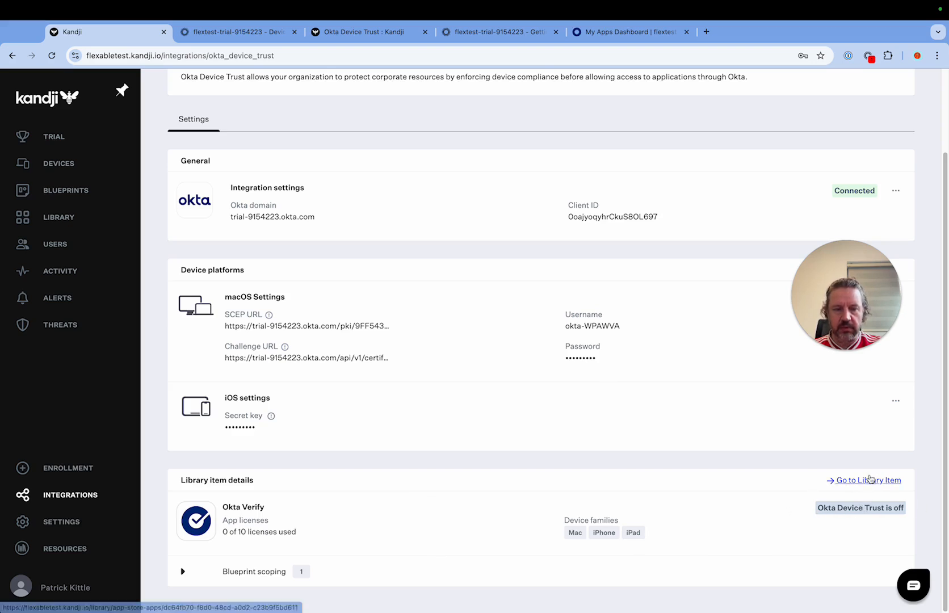
click(869, 479)
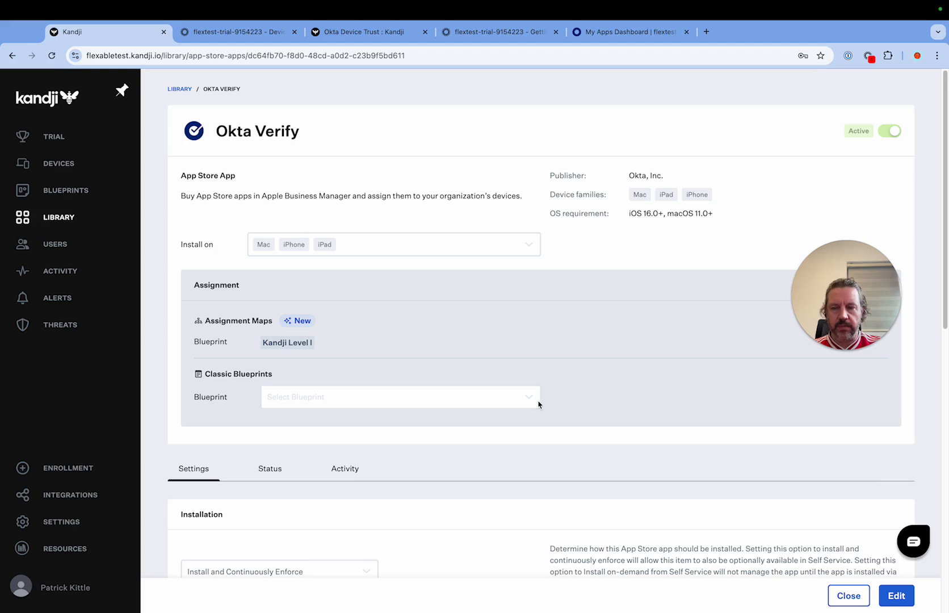
Step: Turn on Okta Device Trust for the Okta Verify Library Item, save the change and close the item
scroll(493, 331, down, 10)
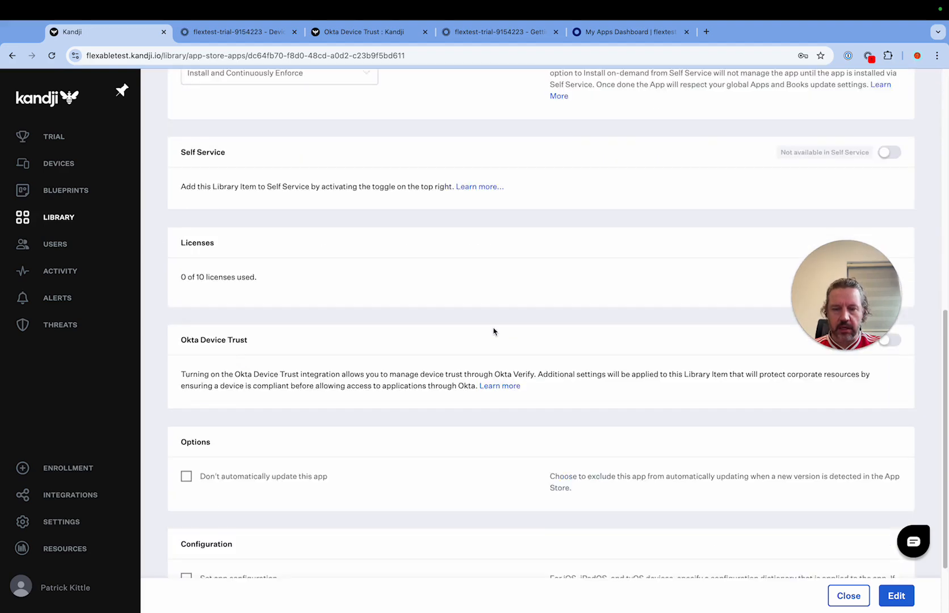
click(893, 596)
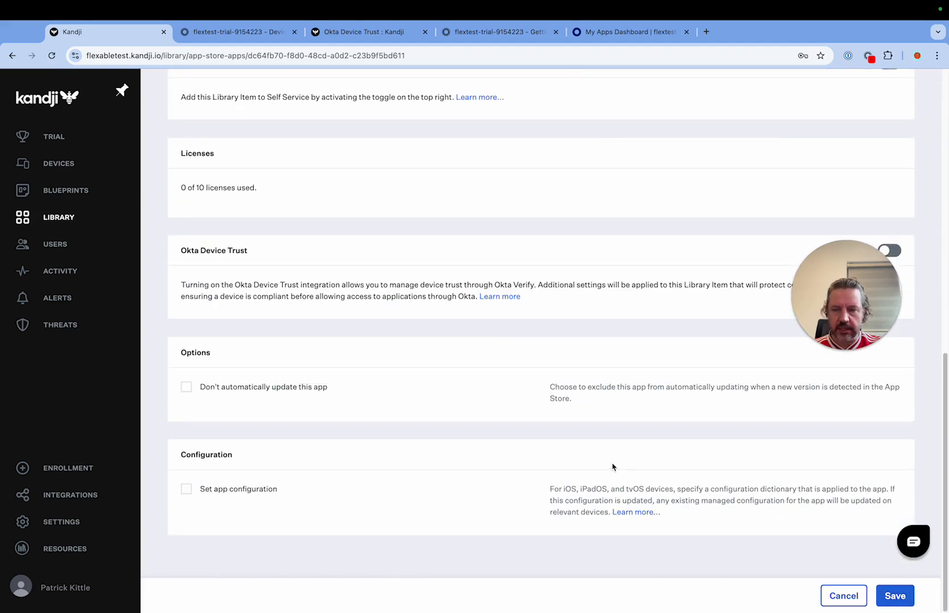
scroll(510, 428, up, 4)
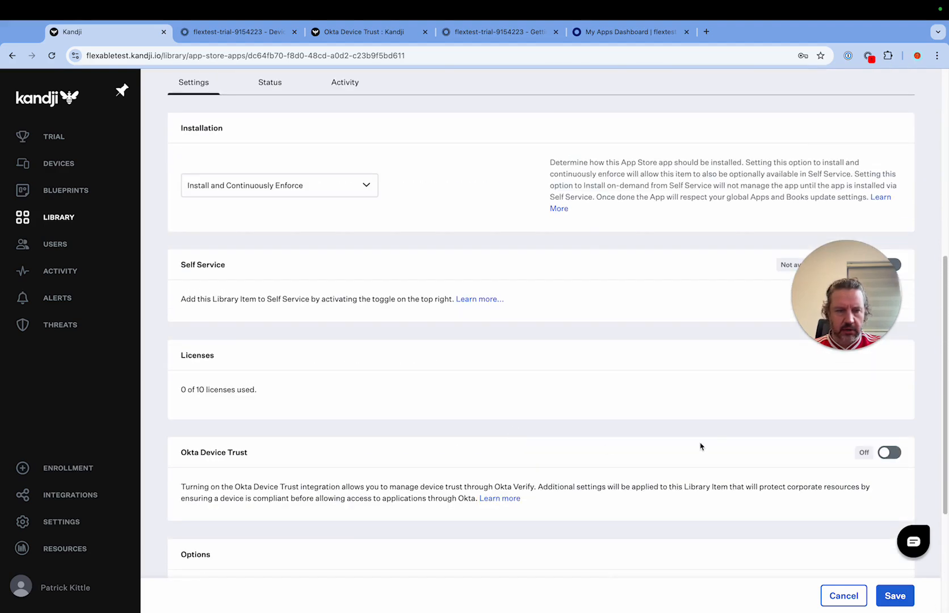
click(898, 454)
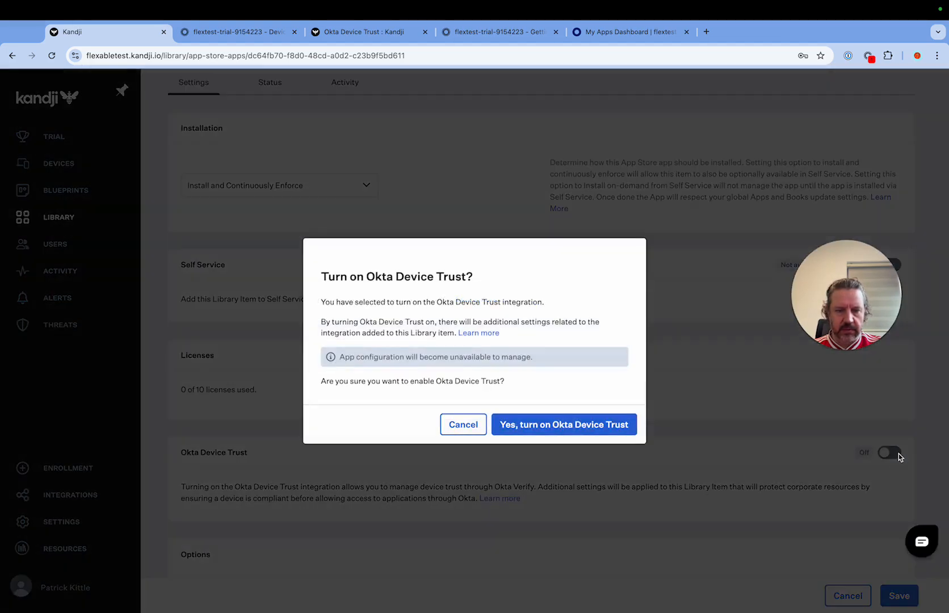
click(561, 425)
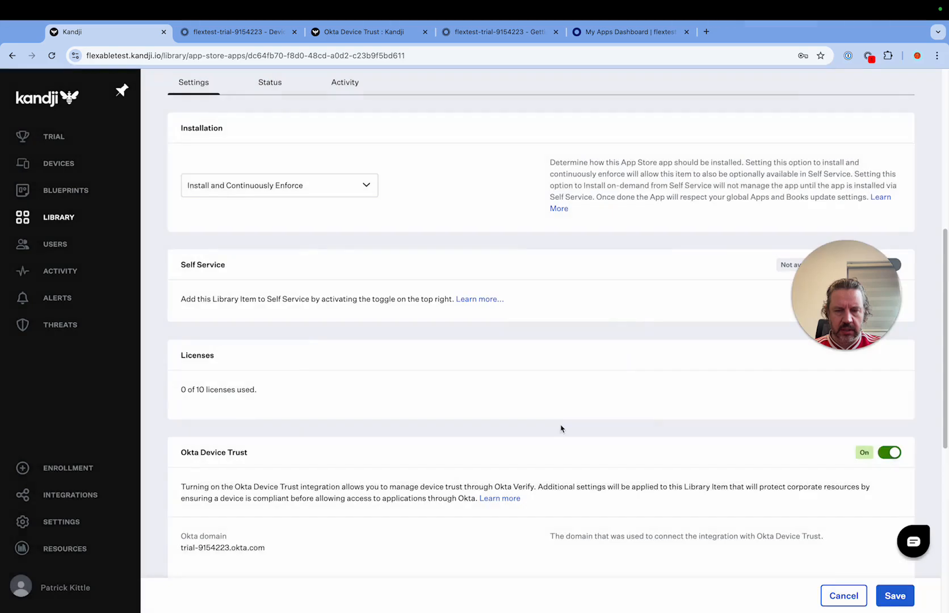
click(895, 597)
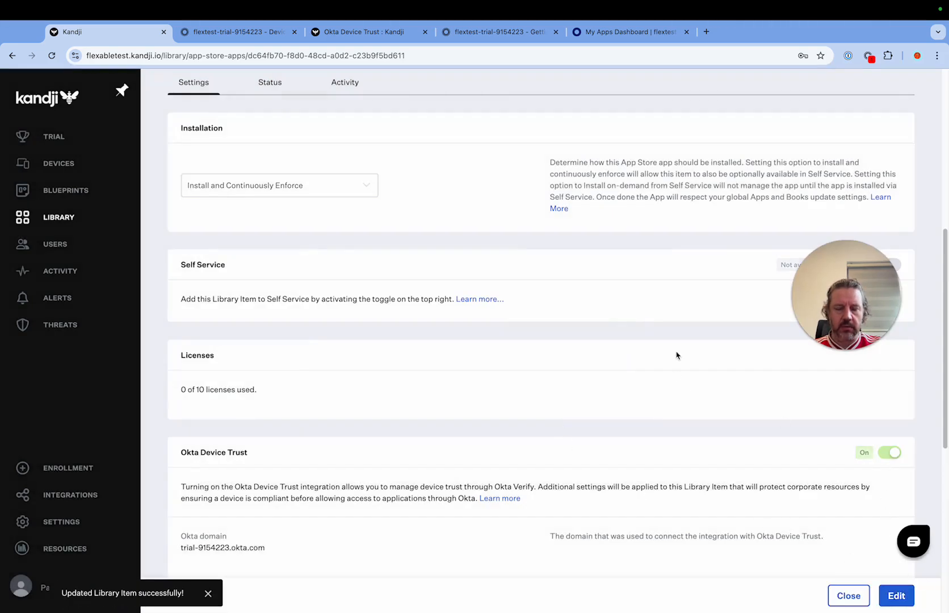
click(840, 595)
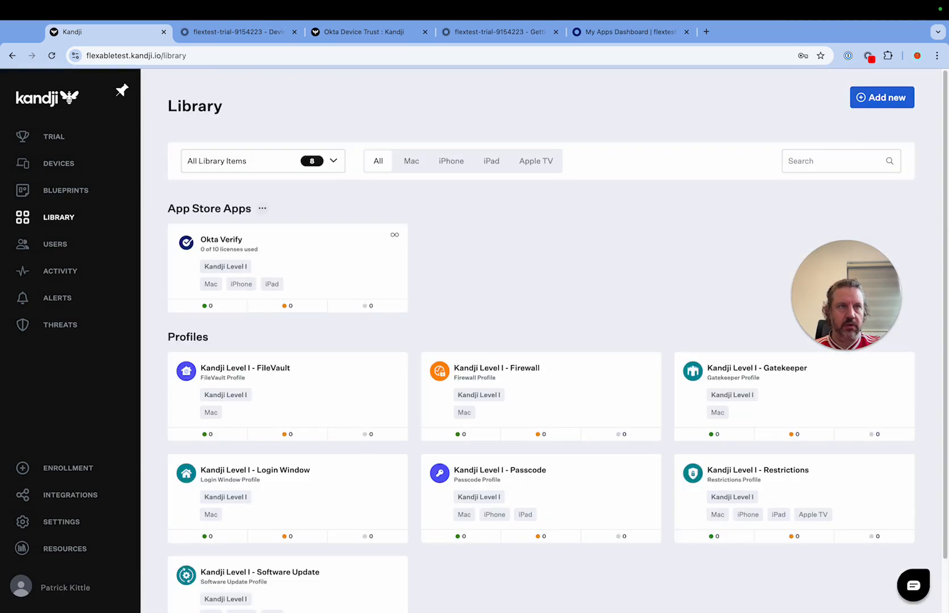
Step: Switch to the Okta admin console and set the iOS device management provider to "Kandji TEST MDM"
click(221, 32)
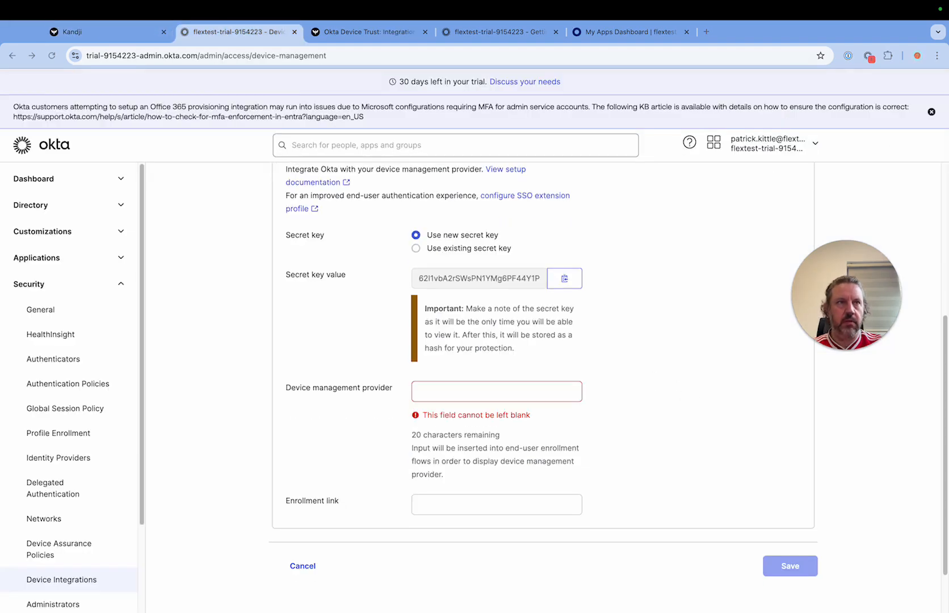
click(496, 391)
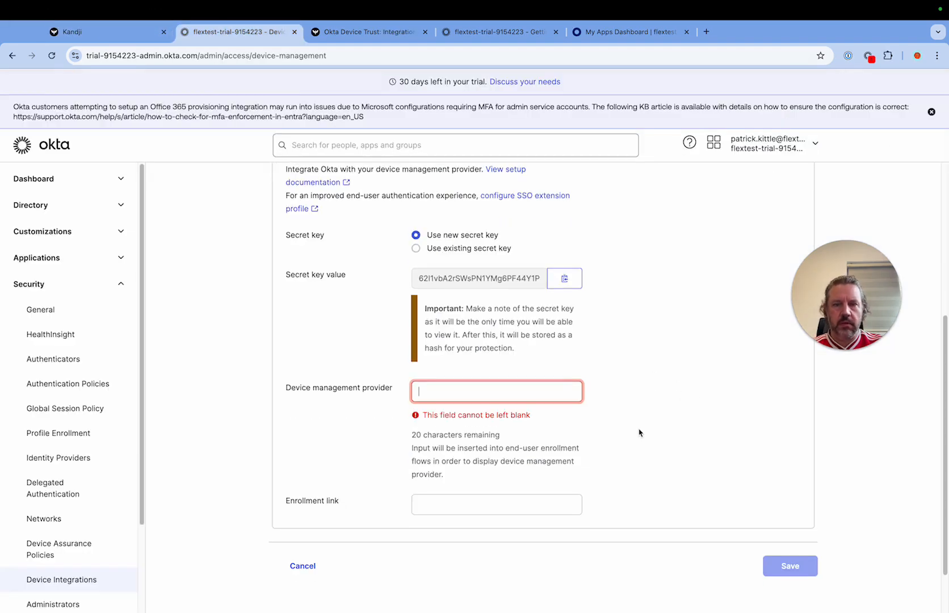
click(488, 395)
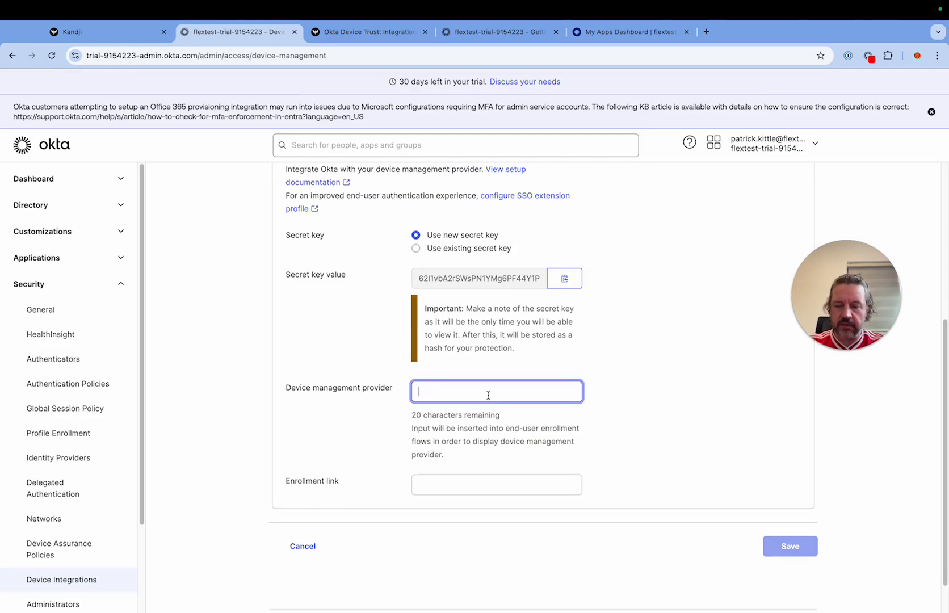
text(Ka)
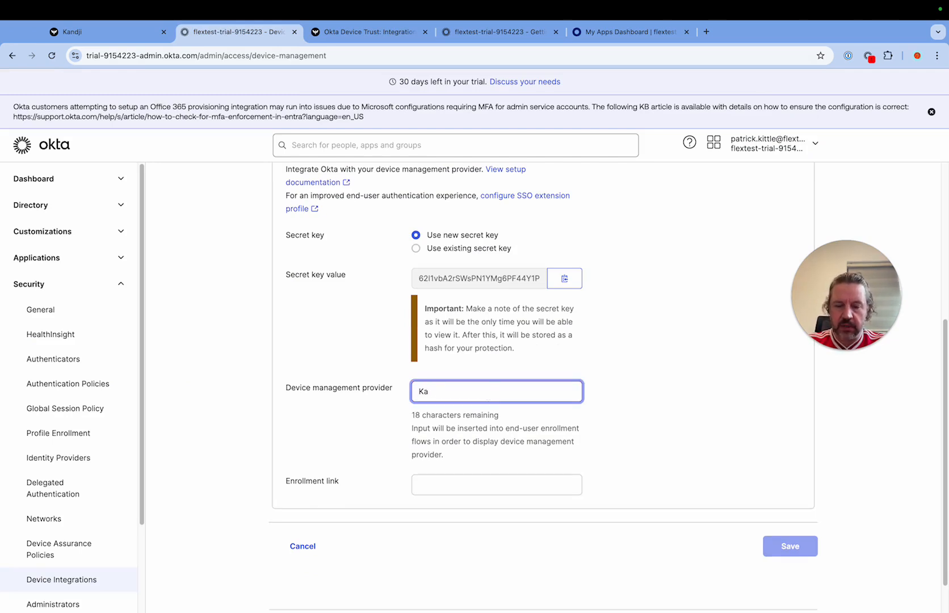
text(njndji T)
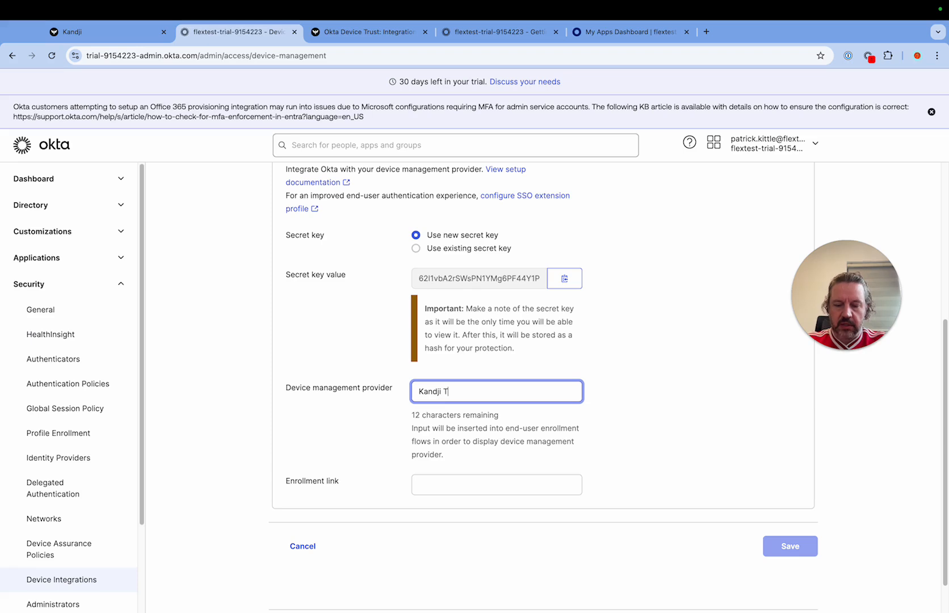
text(EST En)
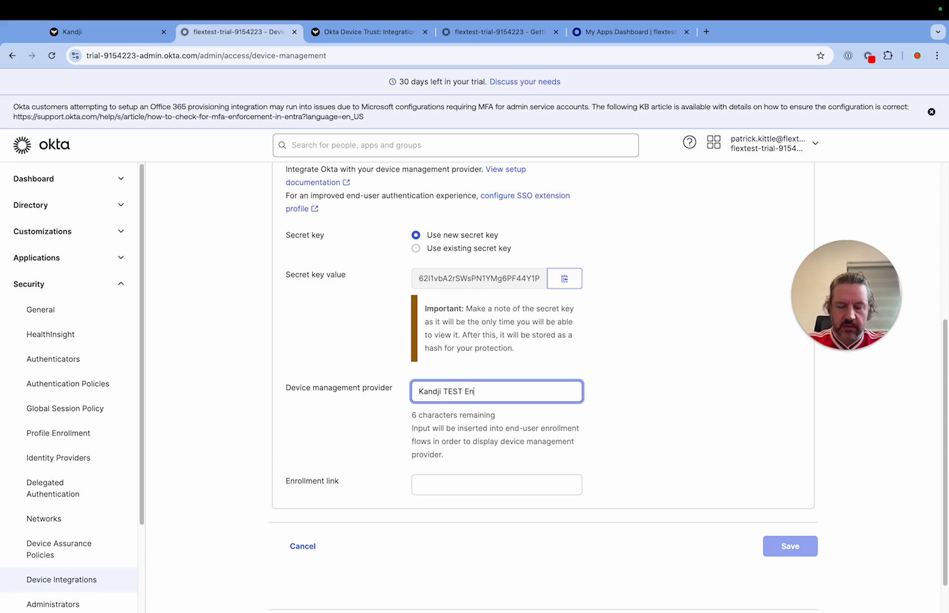
key(BackSpace)
key(BackSpace)
key(BackSpace)
text(MDM)
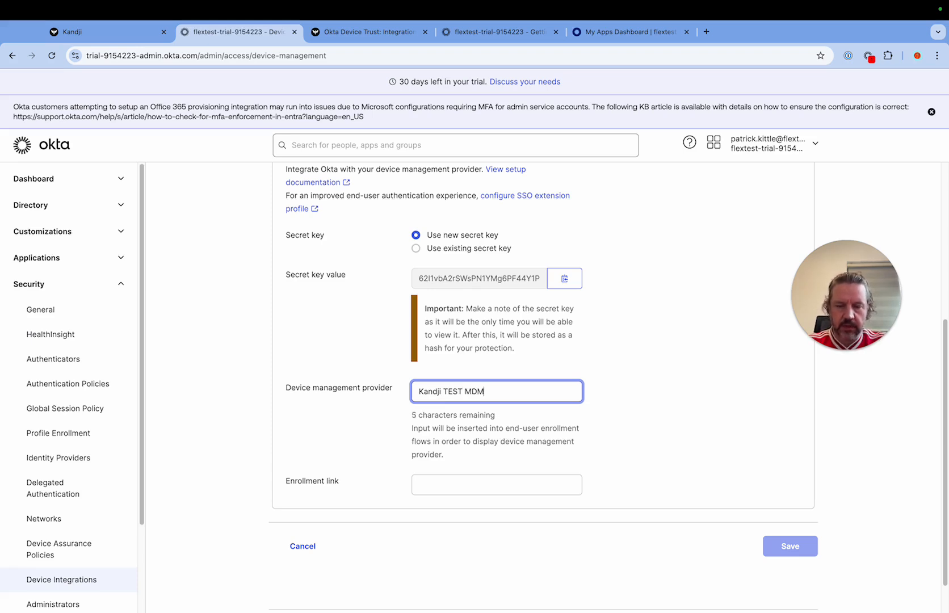
click(484, 481)
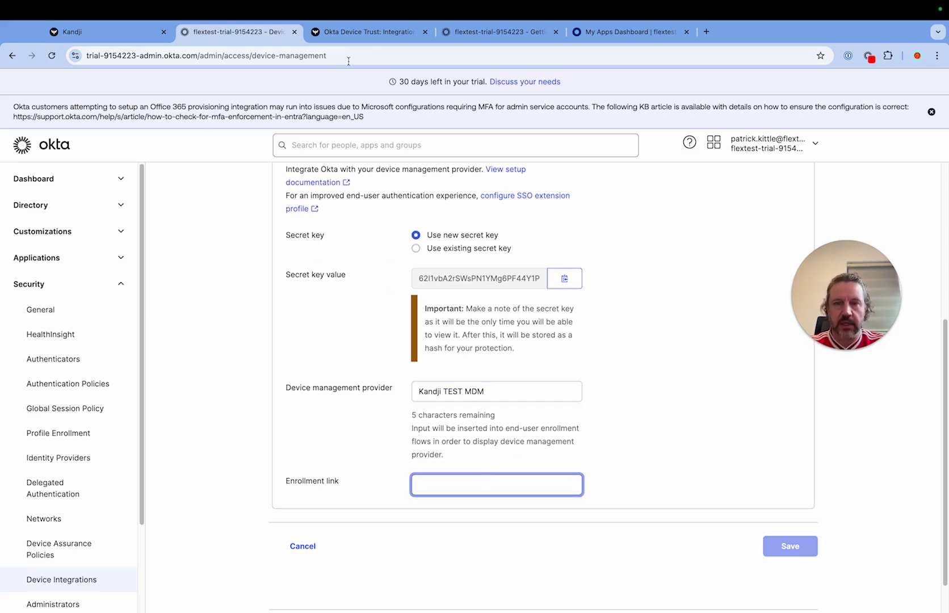
click(372, 33)
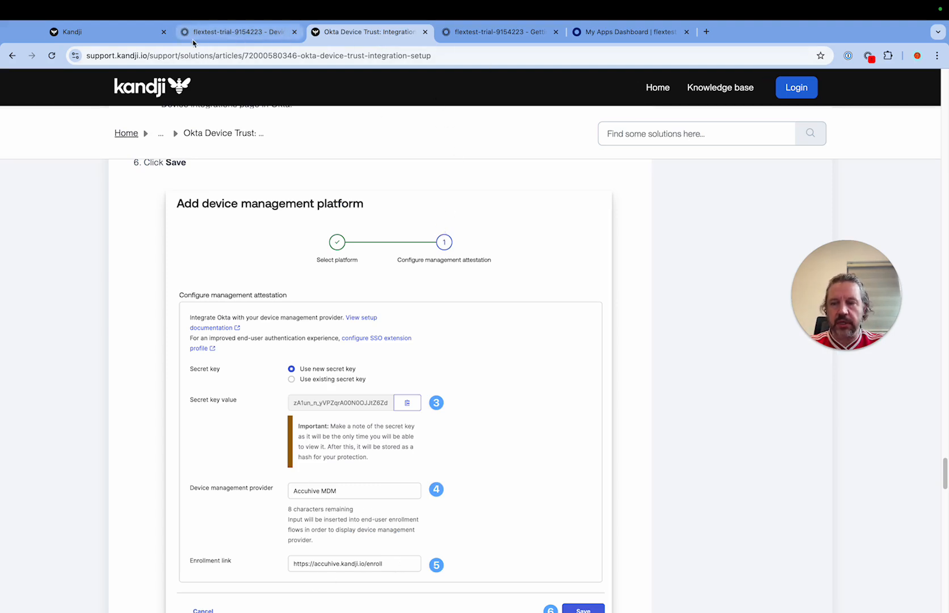
click(123, 39)
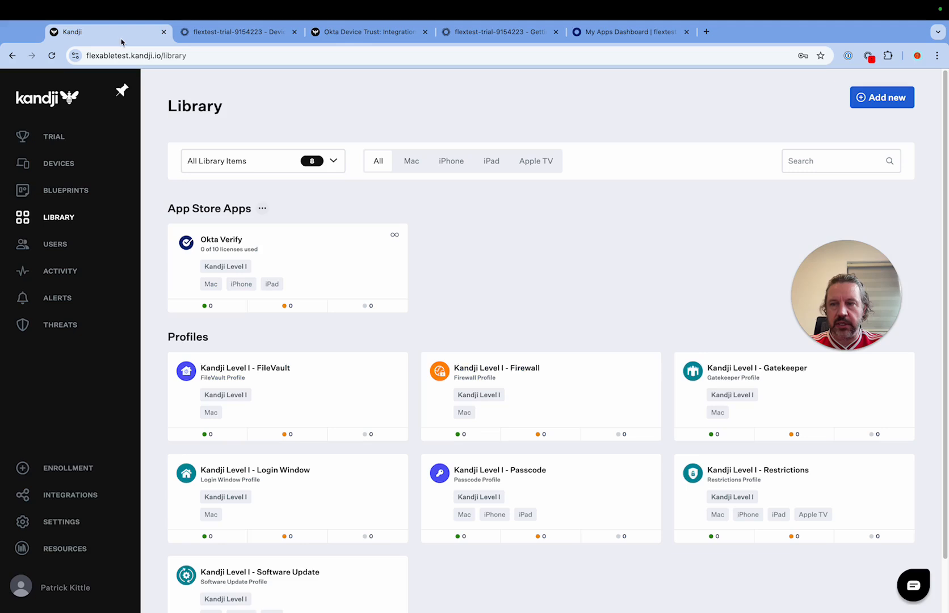
click(160, 57)
key(super+c)
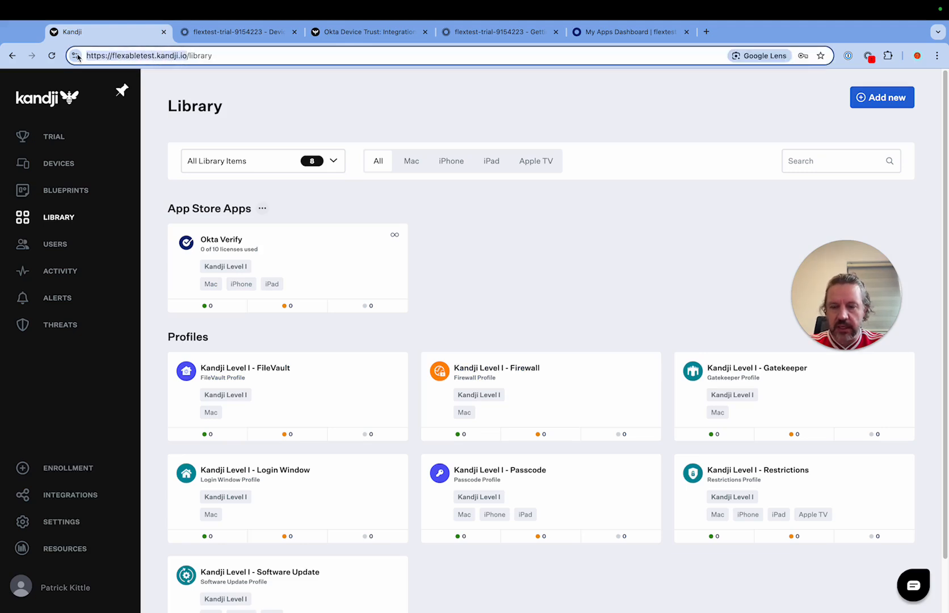
click(253, 38)
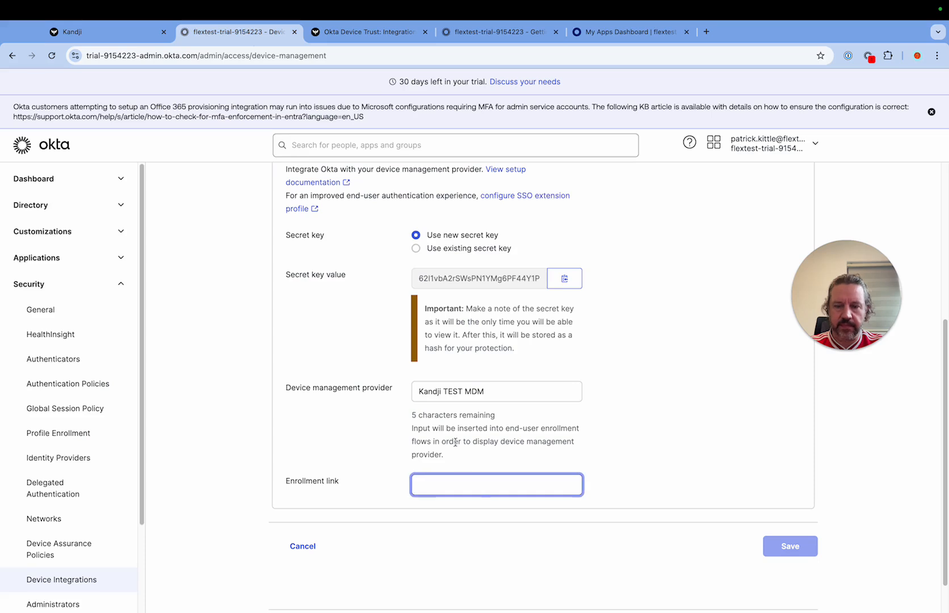
key(super+v)
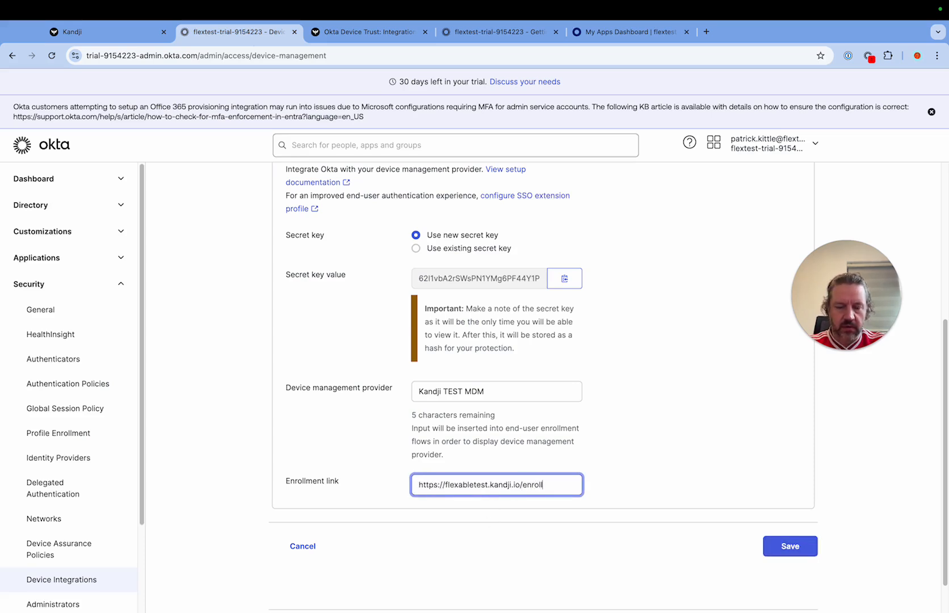
text(enroll)
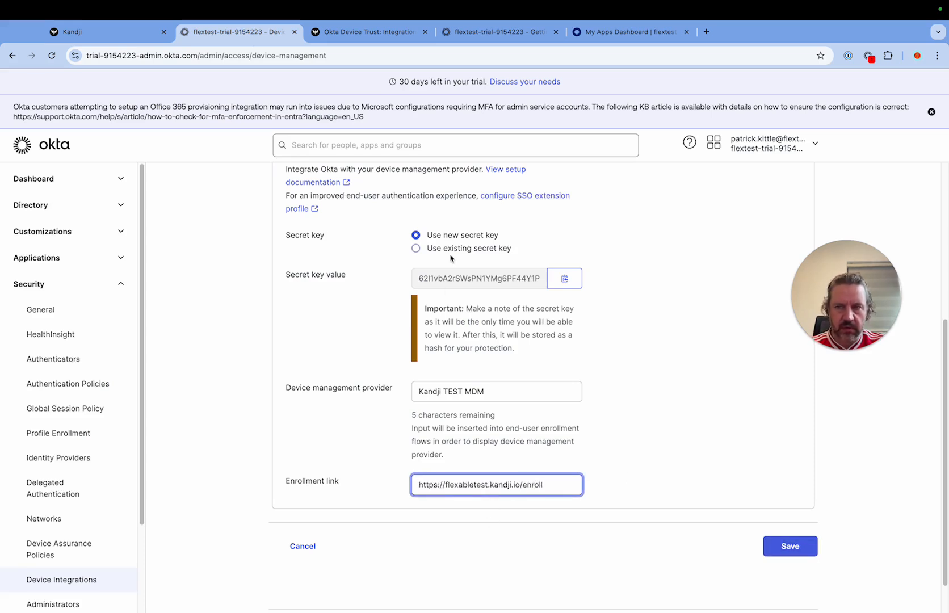
click(369, 34)
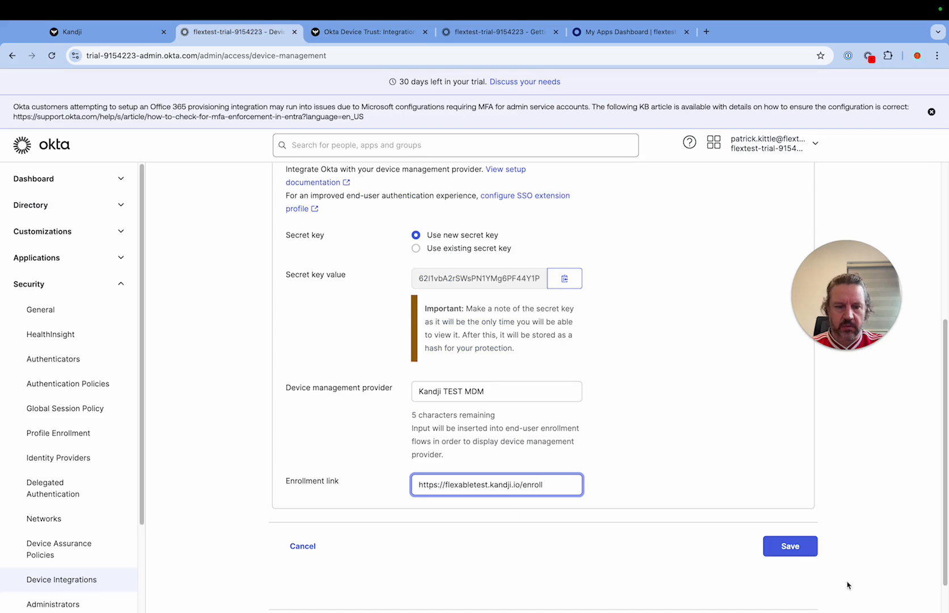
click(789, 546)
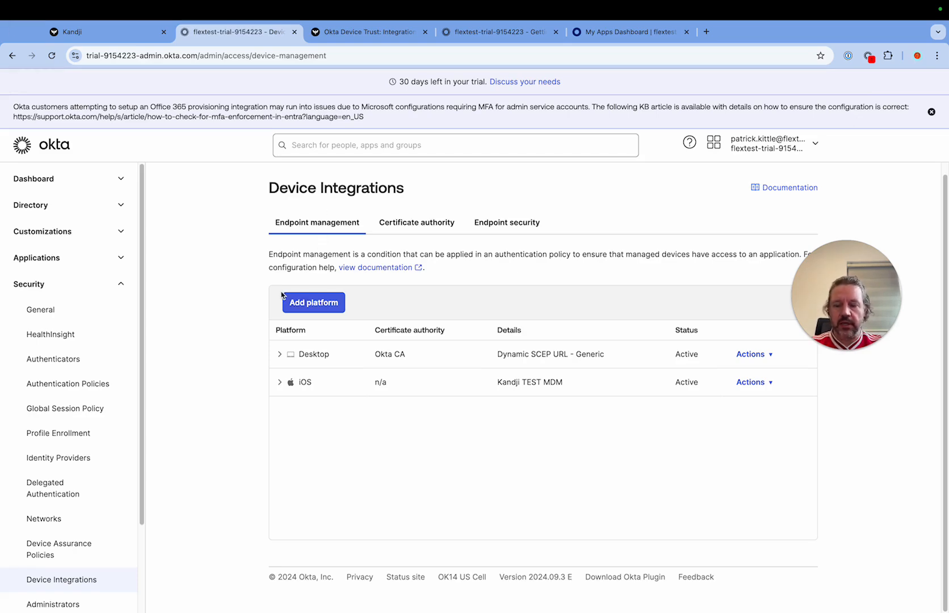
Step: Close the Okta Getting Started and Device Integrations pages and return to the My Apps Dashboard
key(ctrl+Left)
key(ctrl+Left)
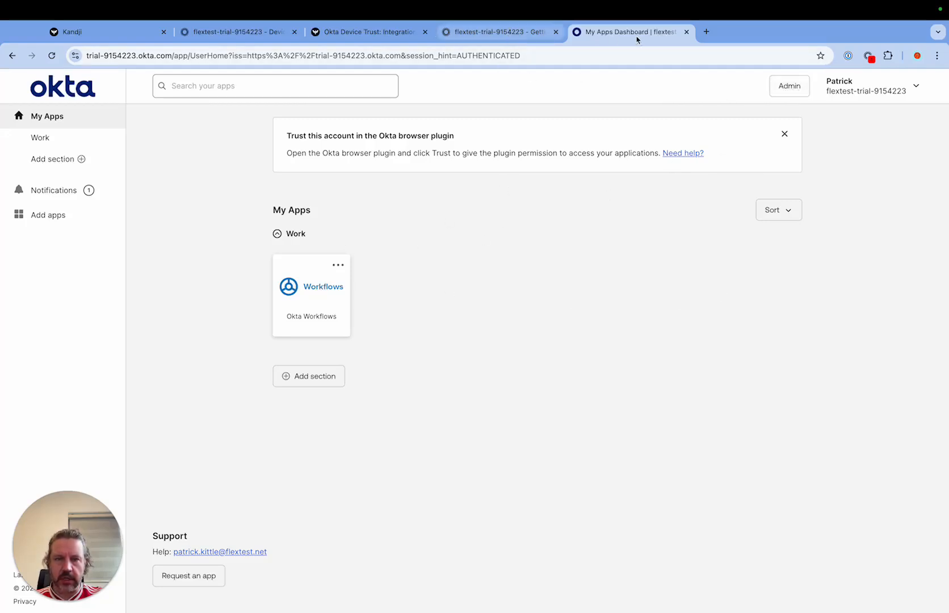
click(499, 32)
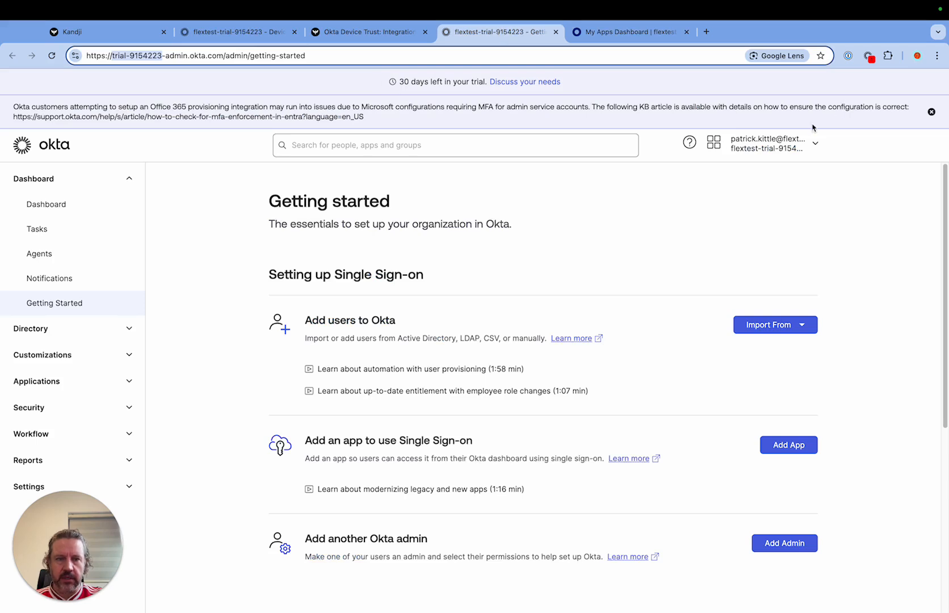
click(557, 34)
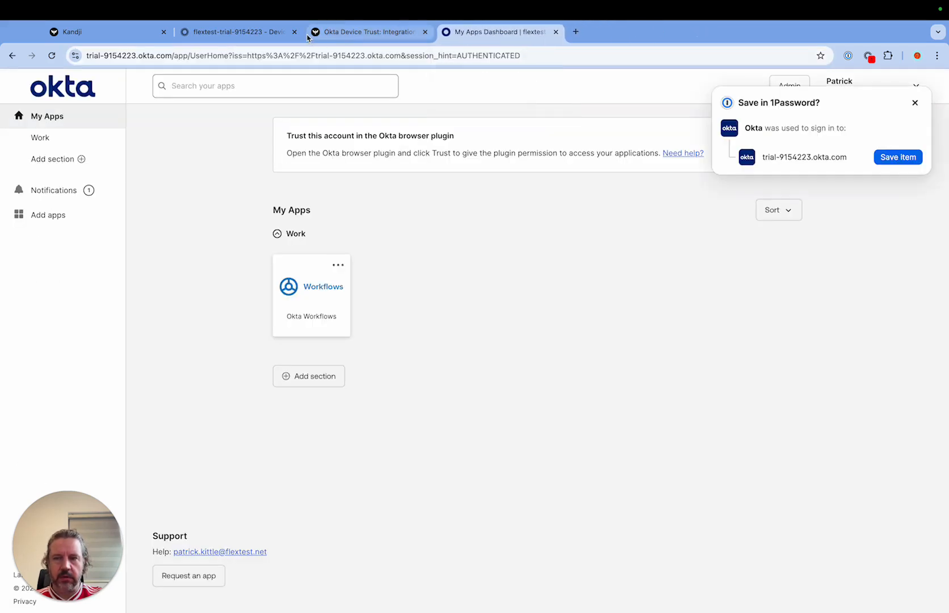
click(246, 37)
click(294, 32)
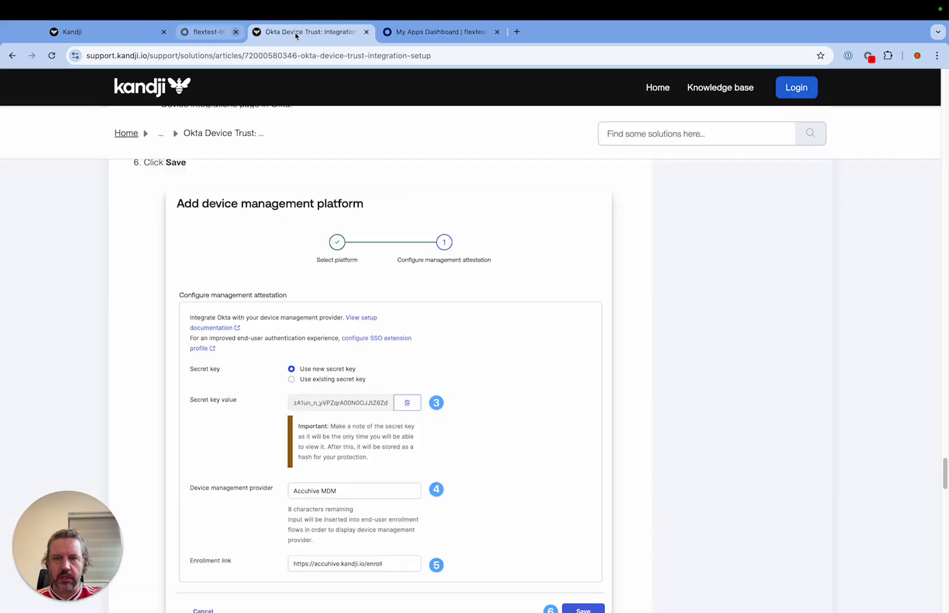
click(357, 37)
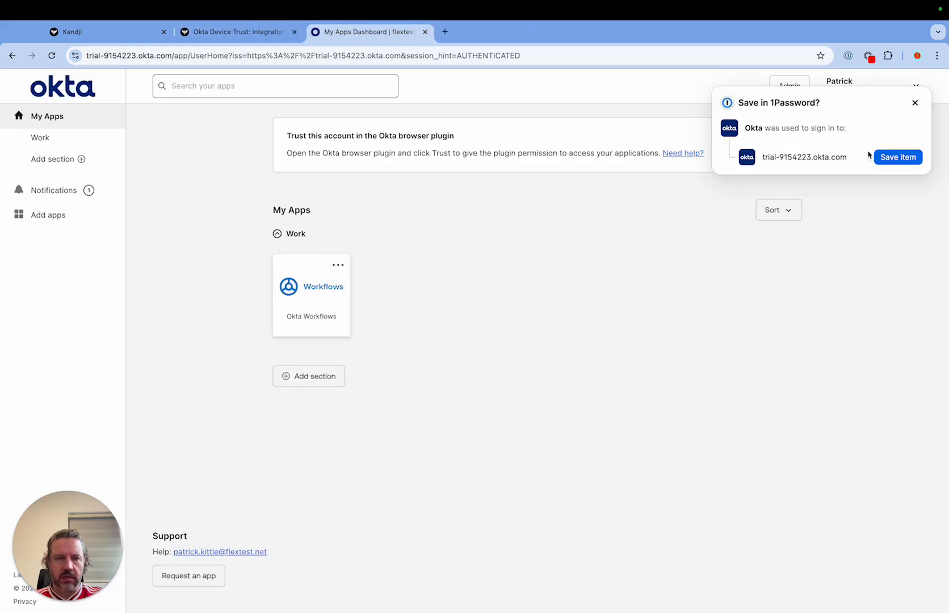
Step: Dismiss the 1Password save offer, sign out of the Okta dashboard and close the Kandji support article
click(915, 102)
click(921, 92)
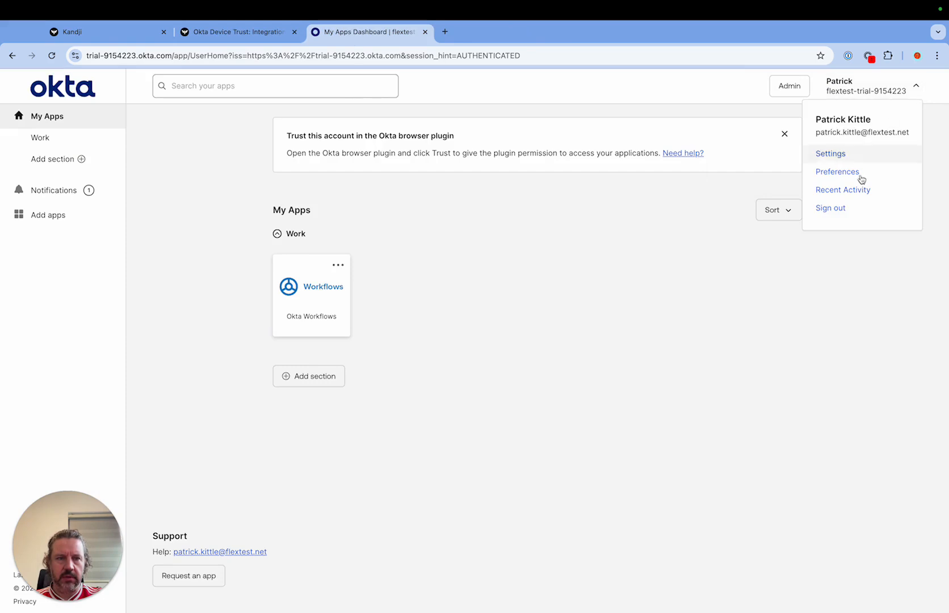
click(833, 208)
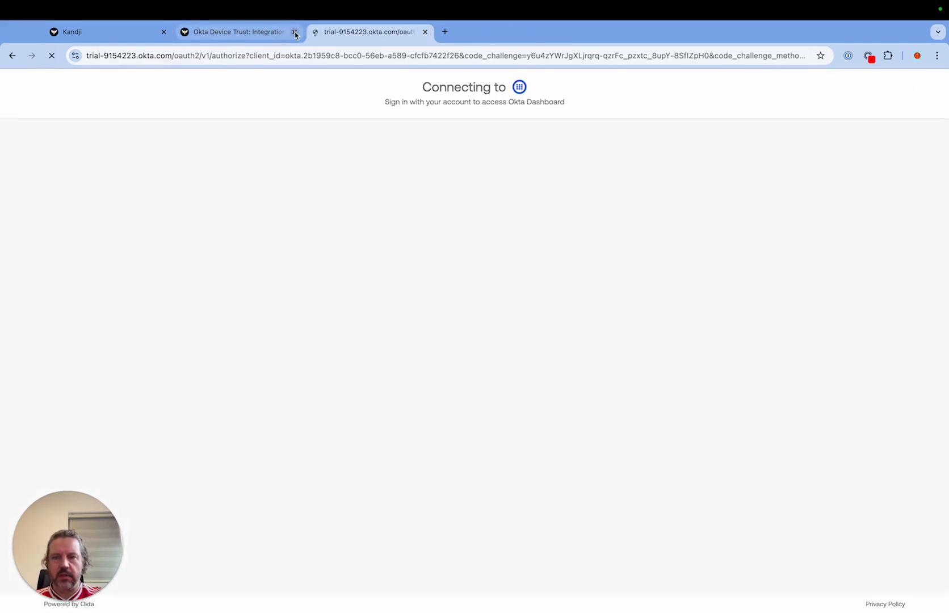
click(294, 32)
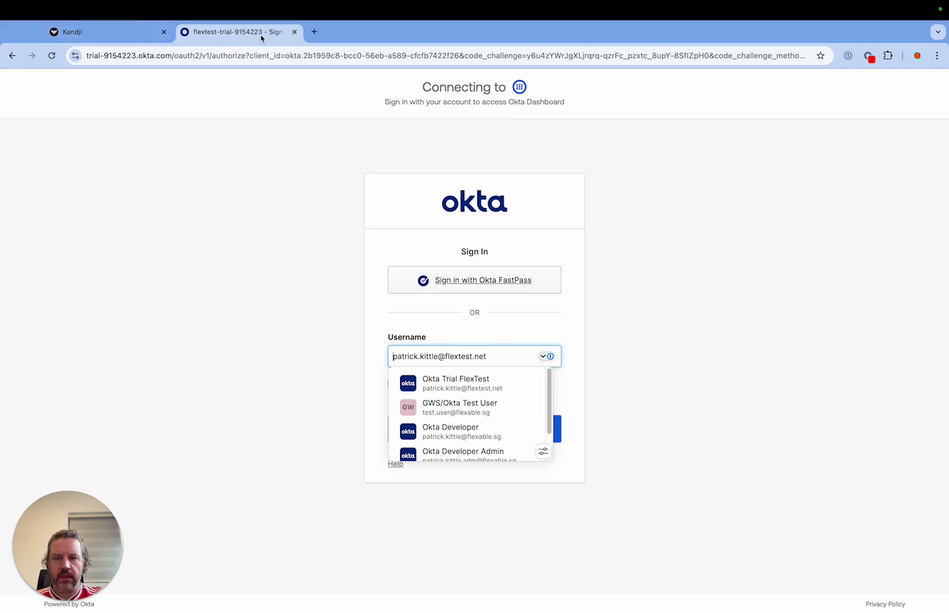
Step: Open Okta Verify on the Mac and examine its list of enrolled accounts, including the flextest trial account
click(792, 287)
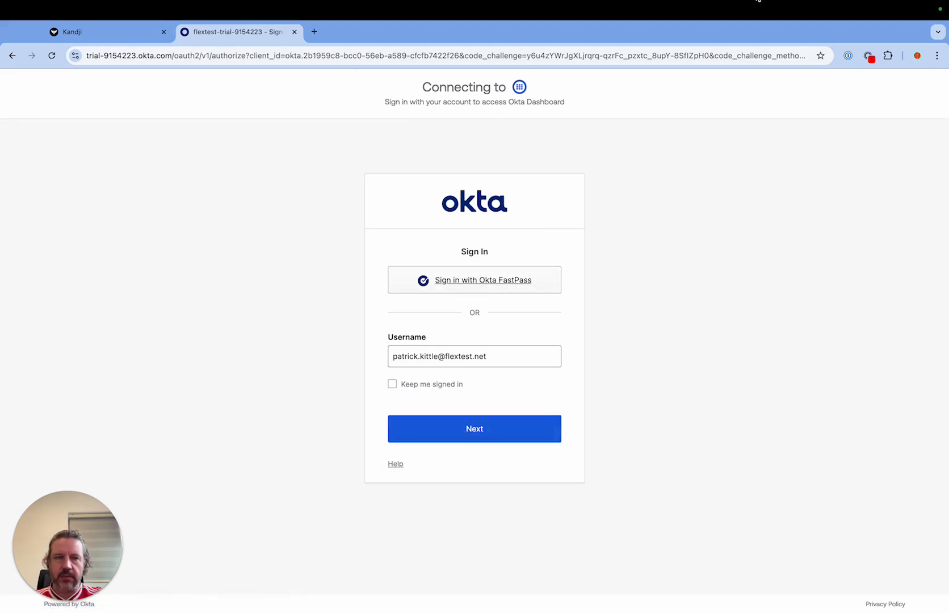
mouse_move(736, 19)
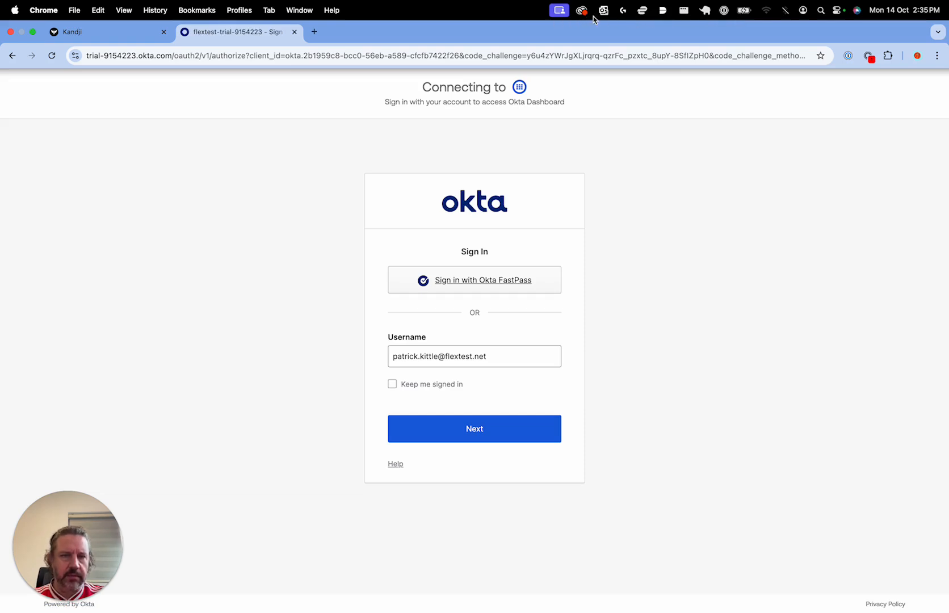
key(super+space)
text(okt)
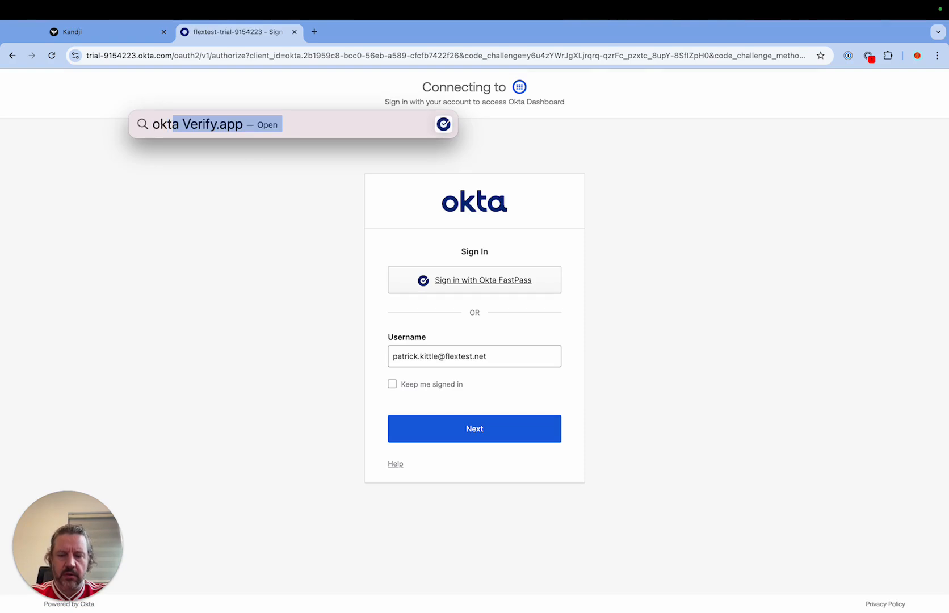
key(Return)
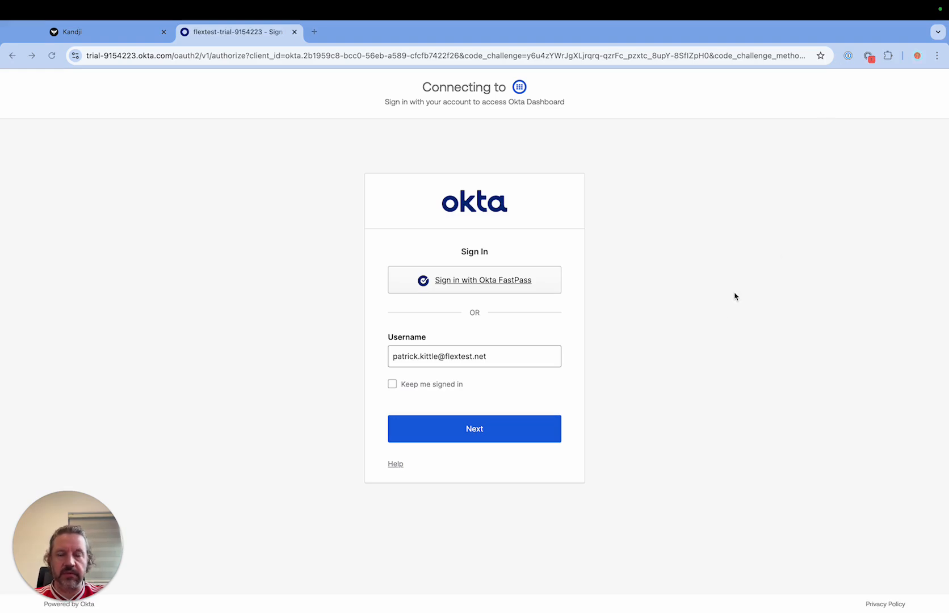
key(ctrl+Right)
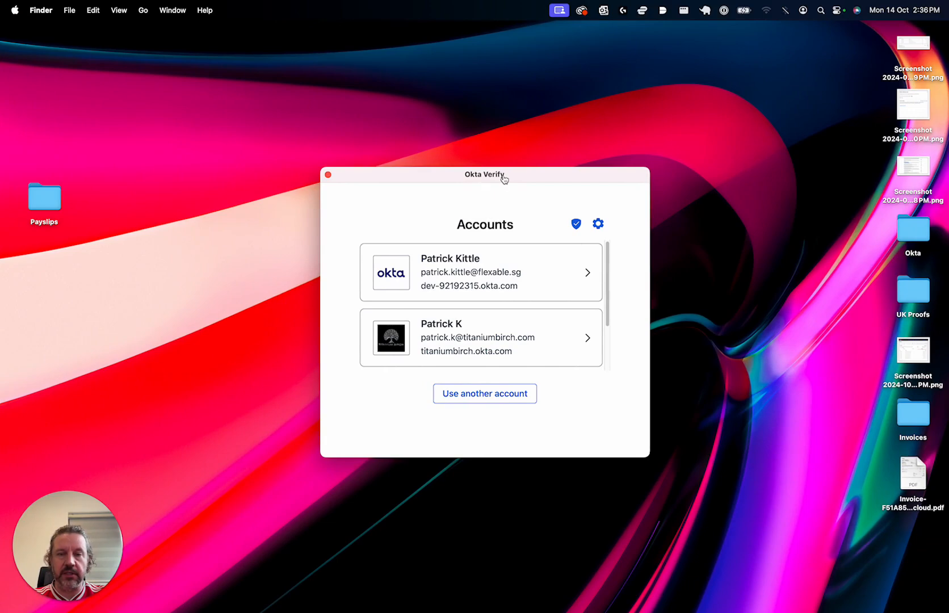
drag(504, 180, 496, 169)
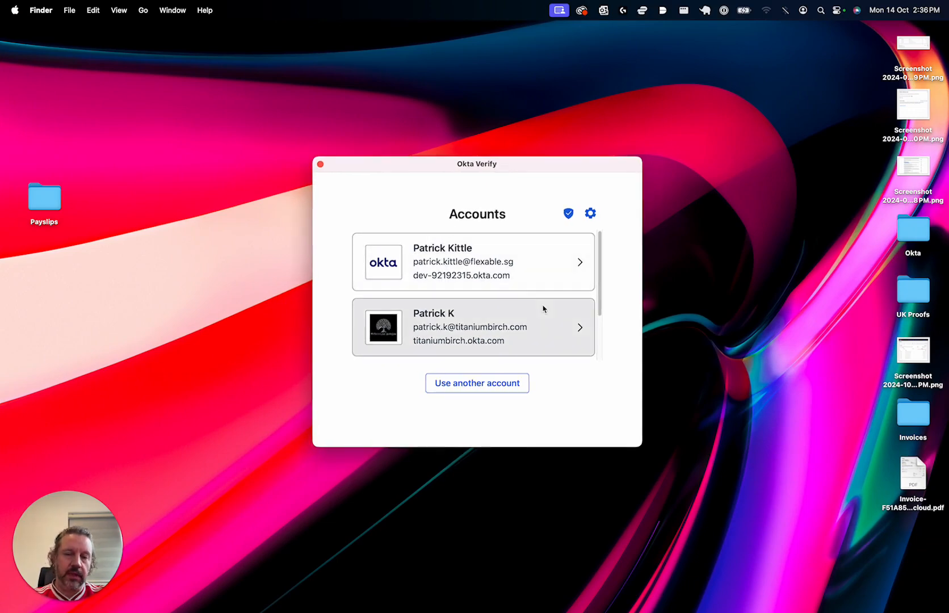
drag(482, 166, 477, 161)
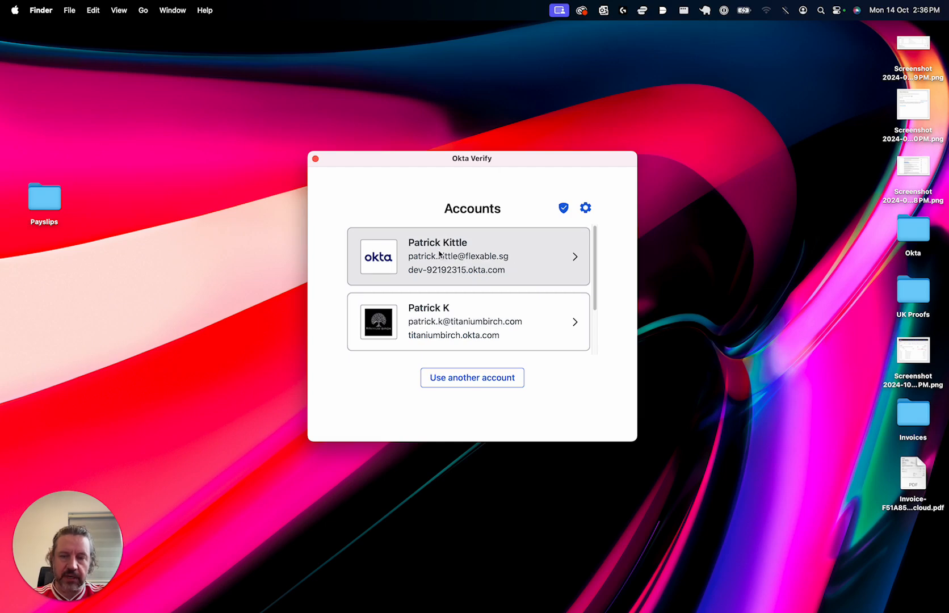
scroll(589, 307, down, 2)
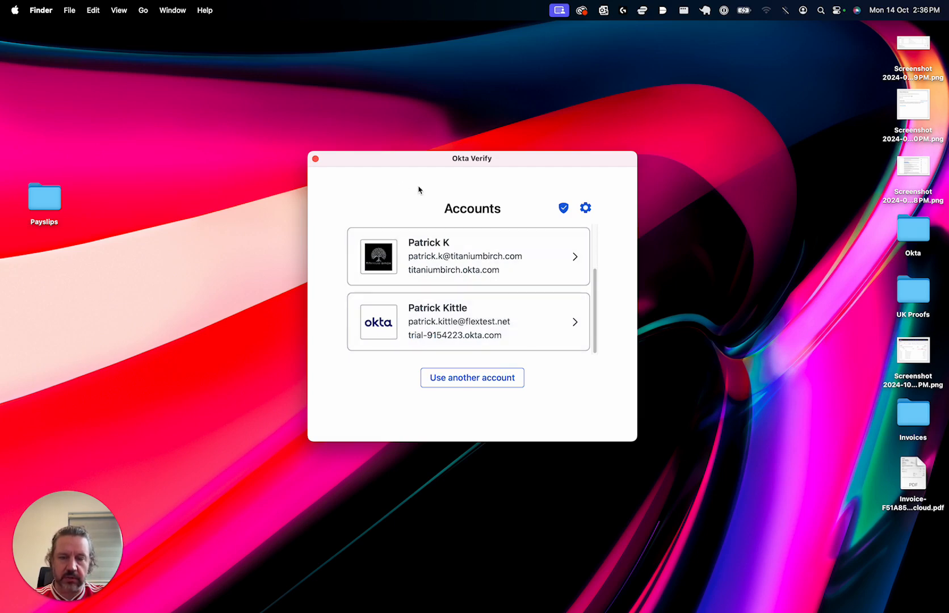
drag(467, 156, 500, 134)
Step: Switch back to the Okta sign-in page in Chrome and sign in with the prefilled username and the account password
key(ctrl+Left)
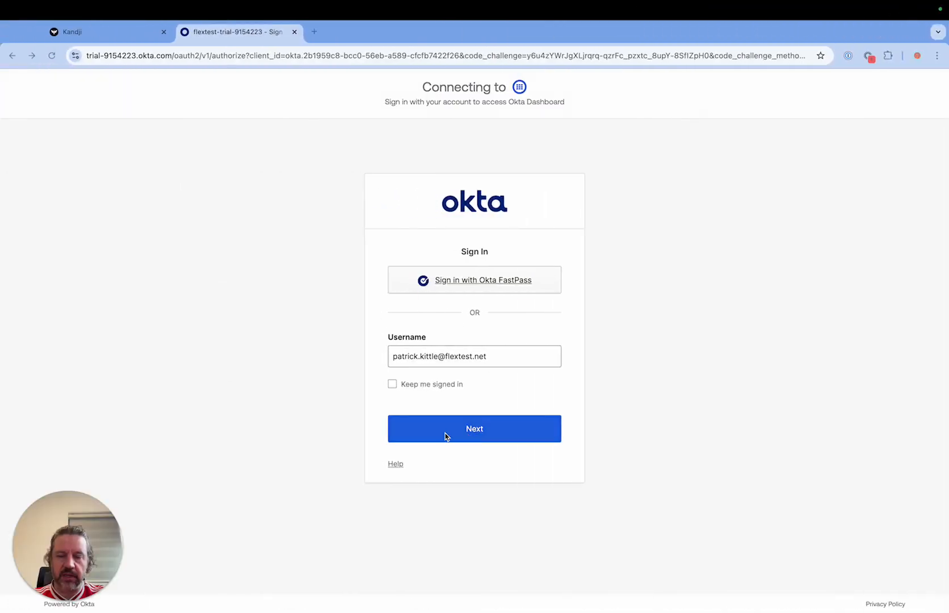
click(479, 437)
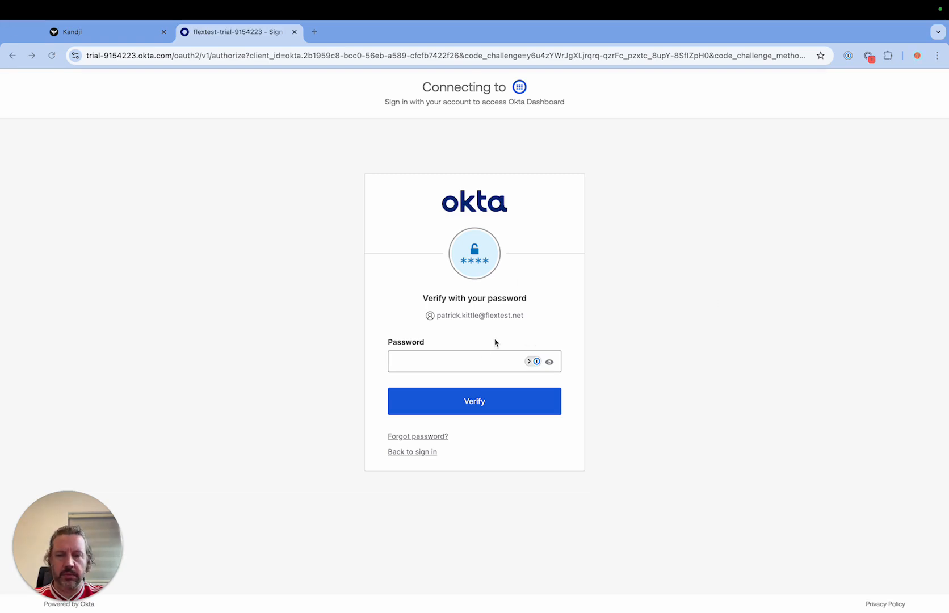
click(490, 366)
key(super+v)
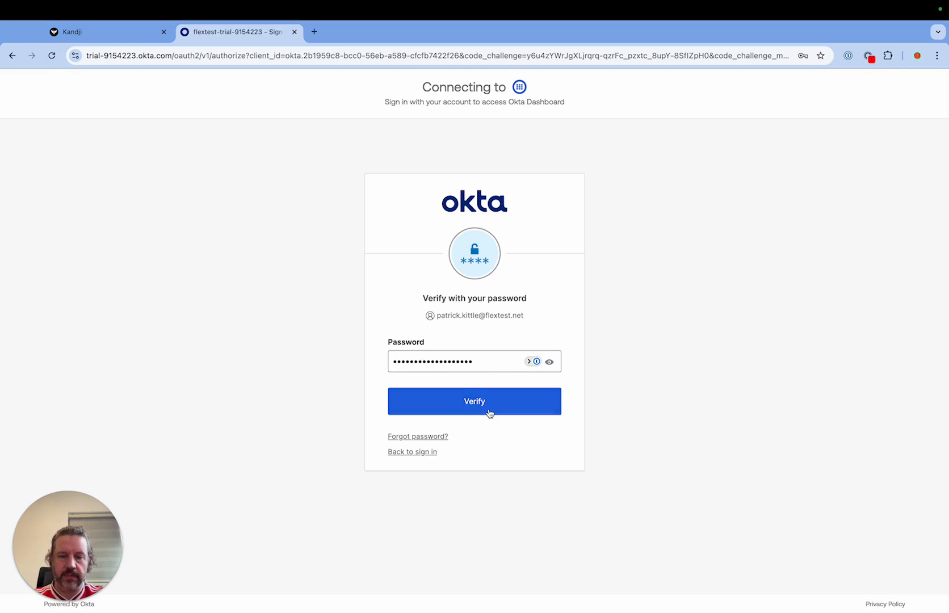
click(491, 409)
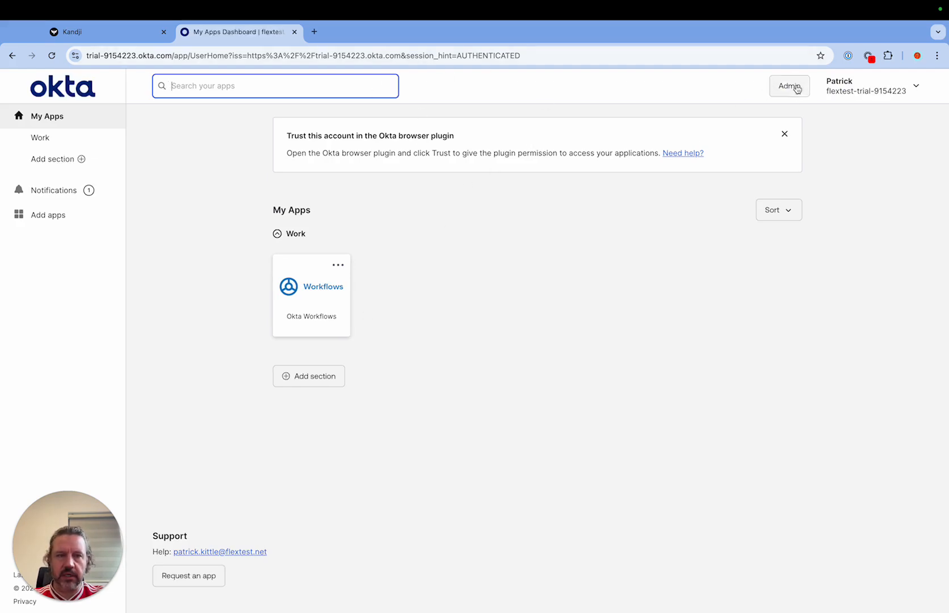
Step: Sign out of the Okta dashboard through the account options
click(884, 89)
click(611, 305)
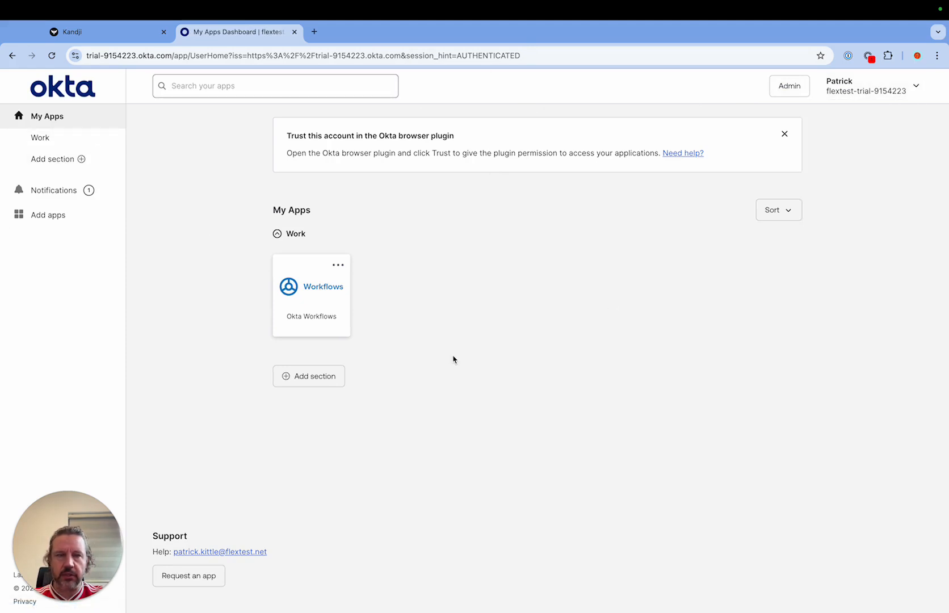
click(916, 88)
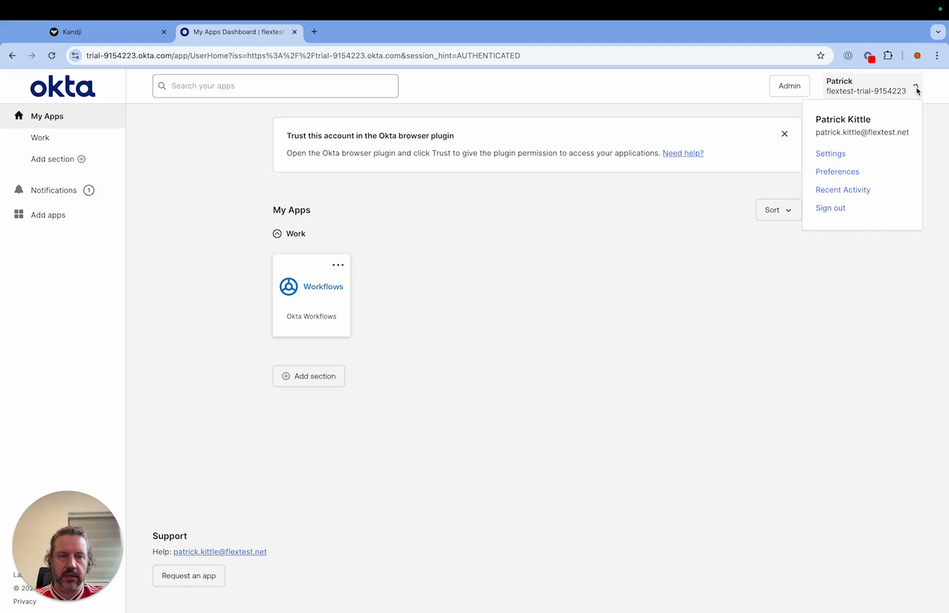
click(825, 208)
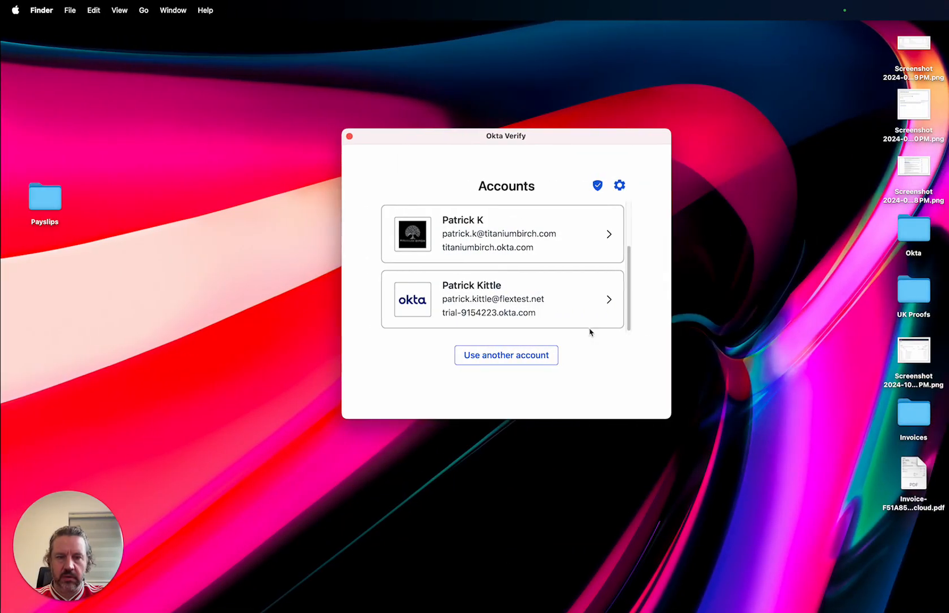
Step: Switch to Okta Verify, remove the flextest trial account, authorize the removal and close the Okta Verify window
click(535, 304)
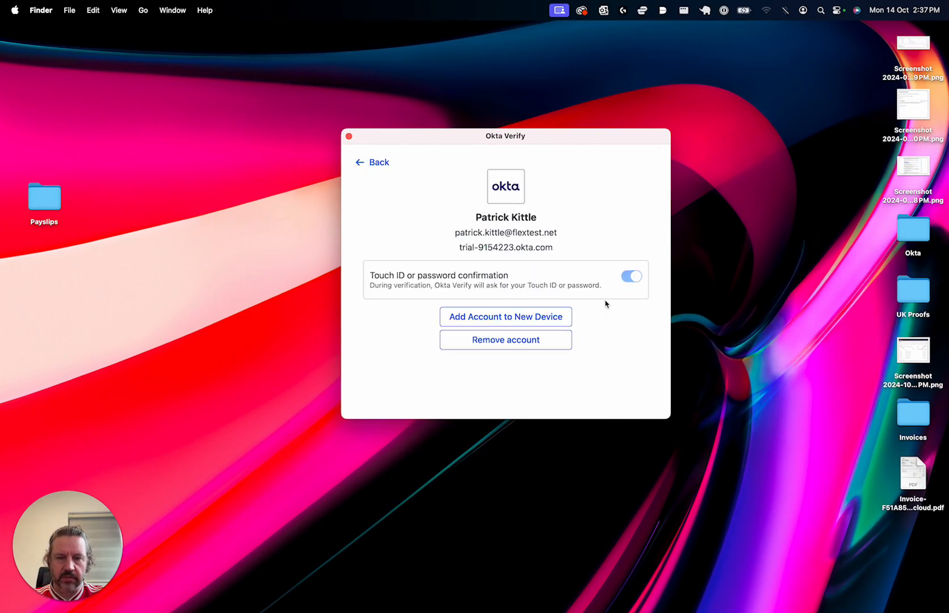
click(529, 343)
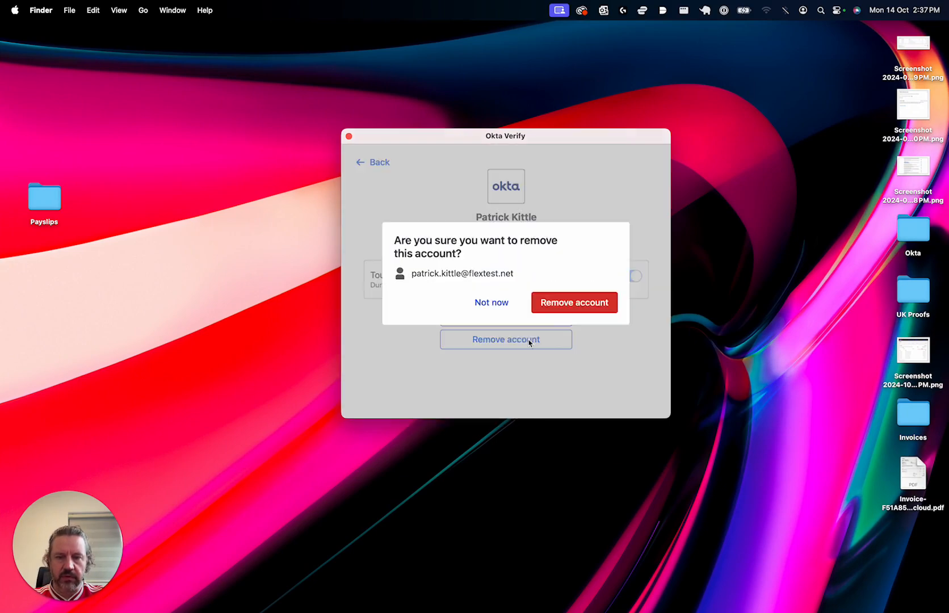
click(572, 304)
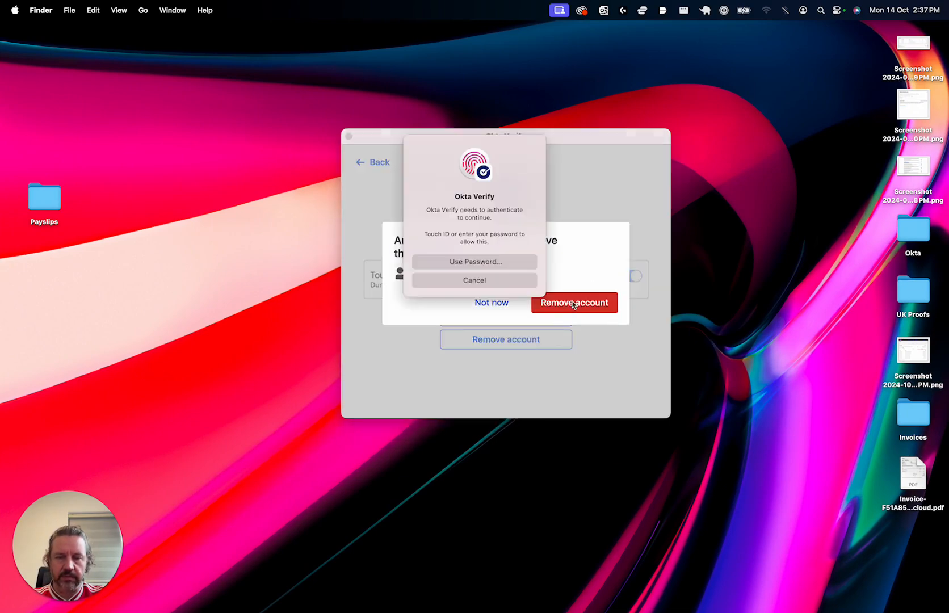
click(474, 280)
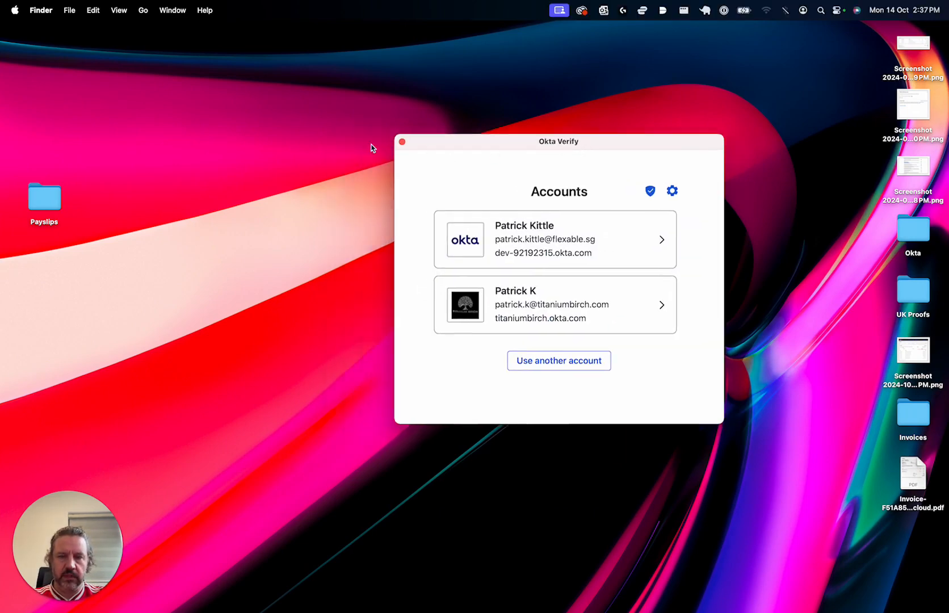
click(402, 142)
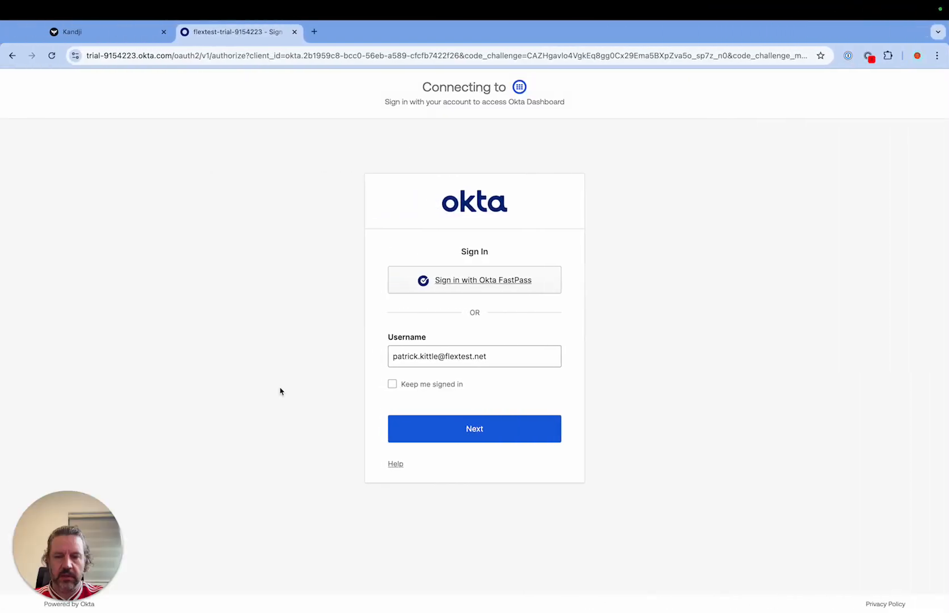
Step: Continue the Okta Dashboard sign-in in Chrome with the prefilled username and center the Okta Verify add-account window over the page
click(176, 60)
click(487, 427)
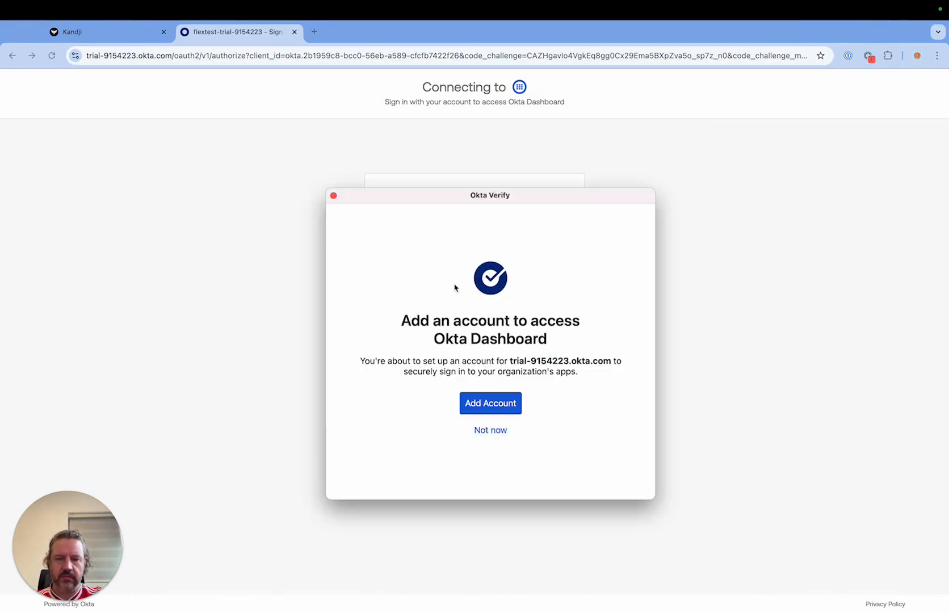
drag(498, 196, 448, 151)
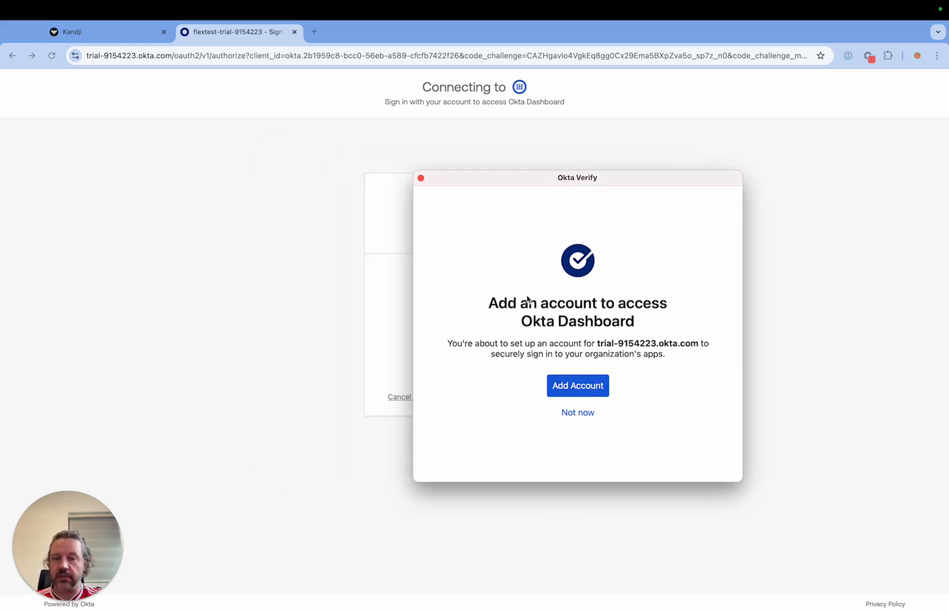
drag(584, 181, 466, 160)
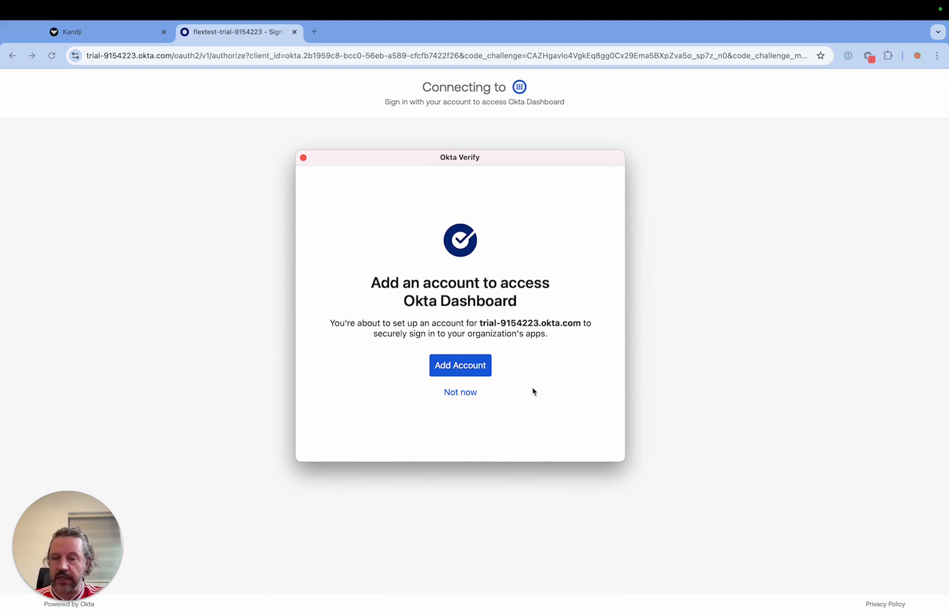
drag(468, 162, 476, 163)
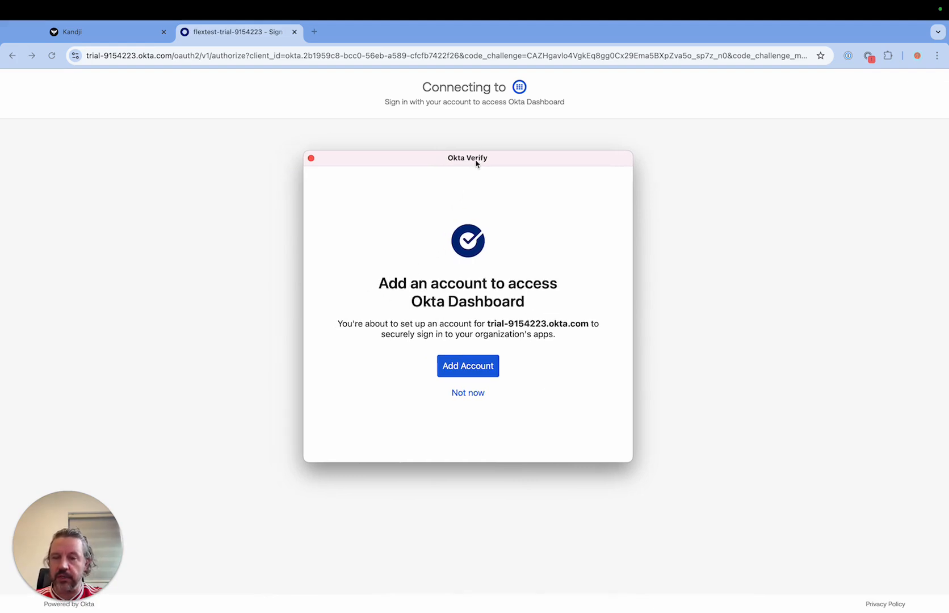
click(743, 106)
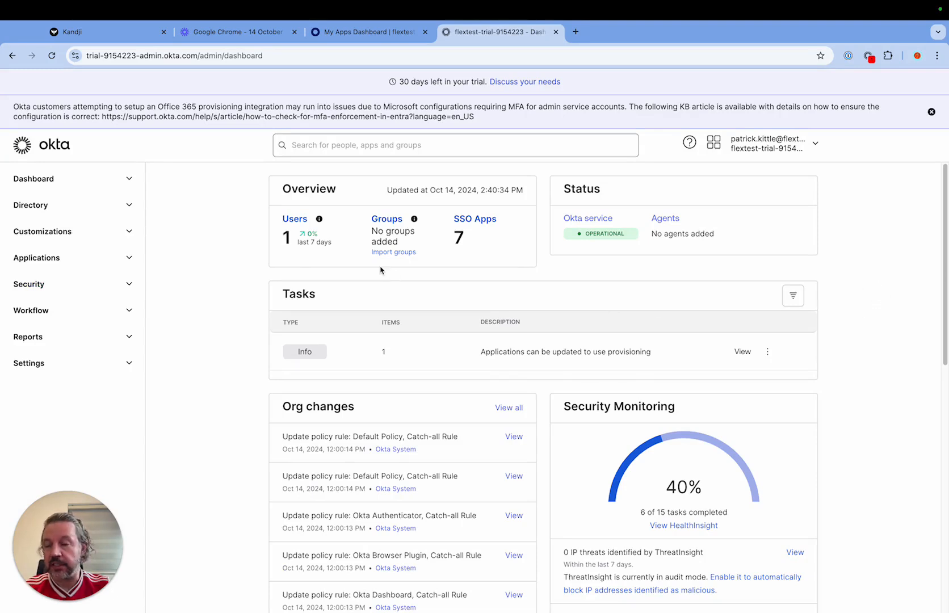
Step: Open the Devices inventory from the Directory section of the Okta admin console
click(129, 209)
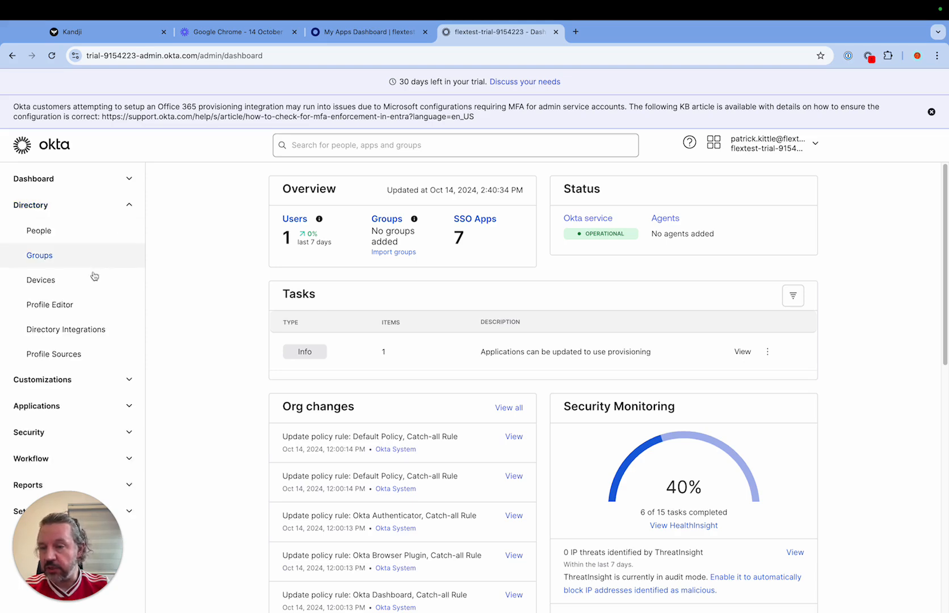
double_click(129, 209)
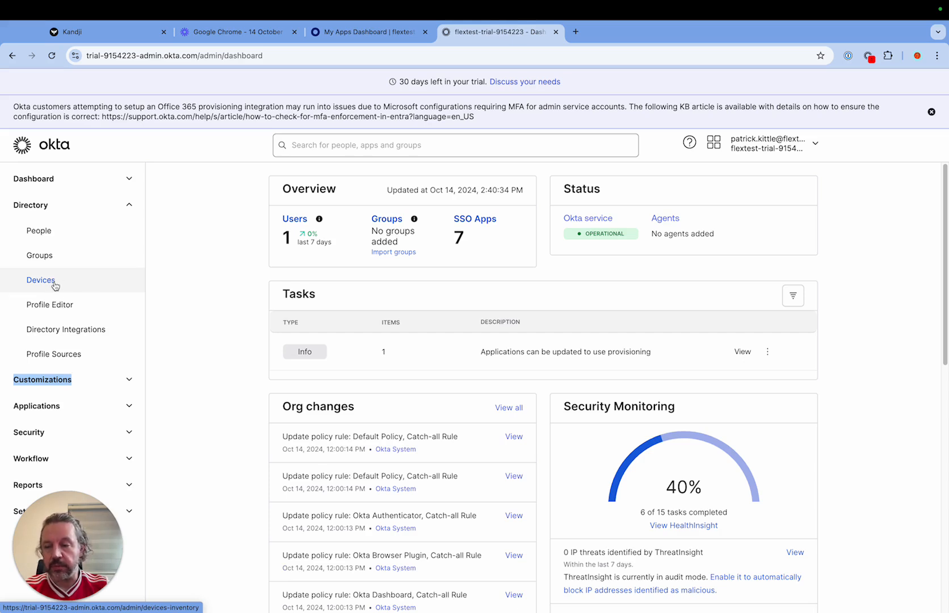
click(55, 283)
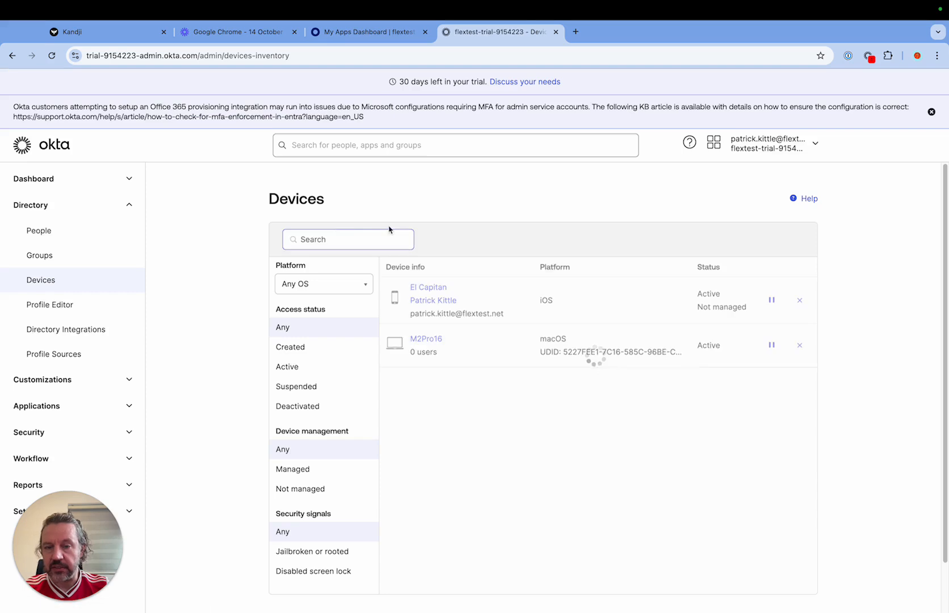
Step: Examine the platform, user assignment and management status of the registered iOS and macOS devices
scroll(521, 341, down, 2)
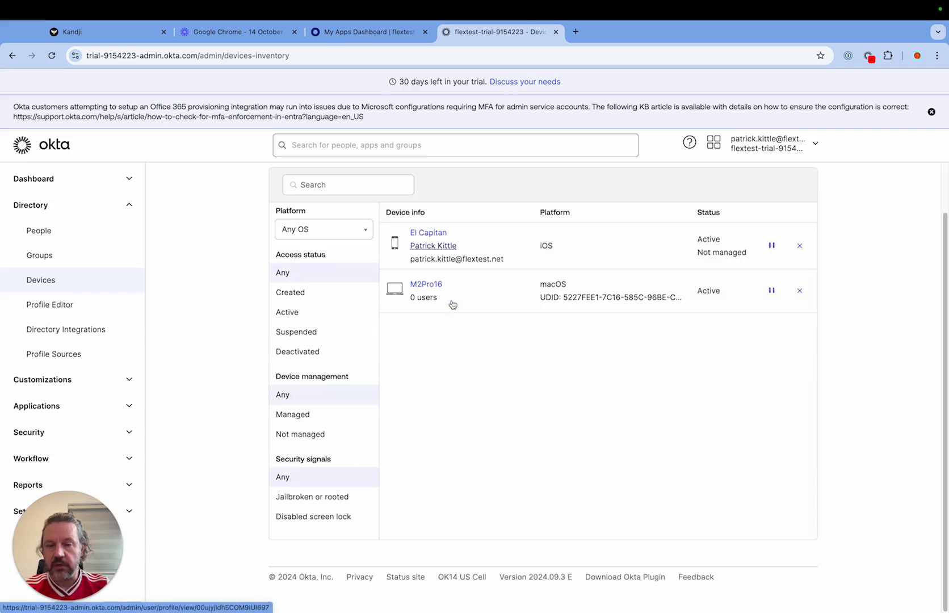
scroll(545, 329, up, 1)
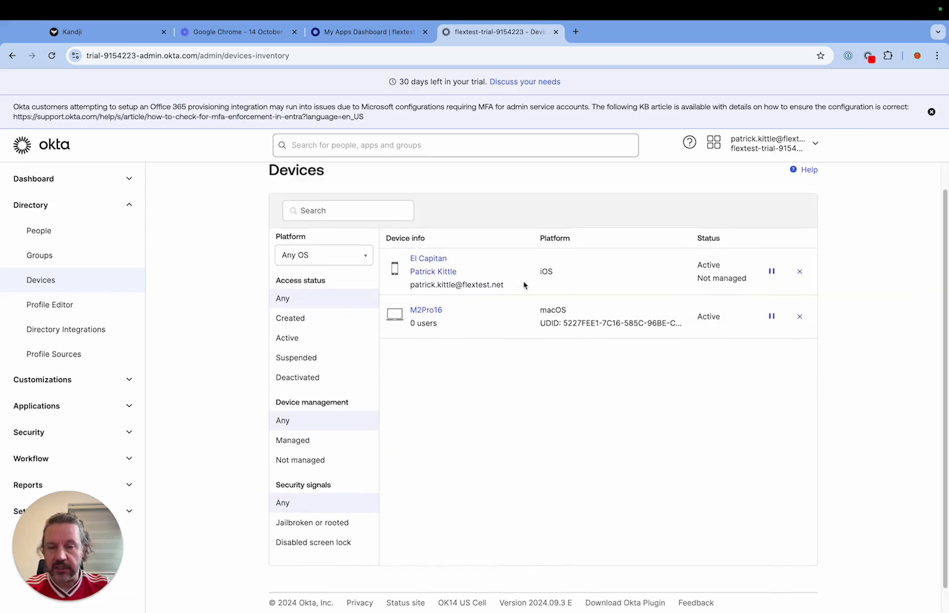
drag(562, 273, 527, 269)
click(561, 270)
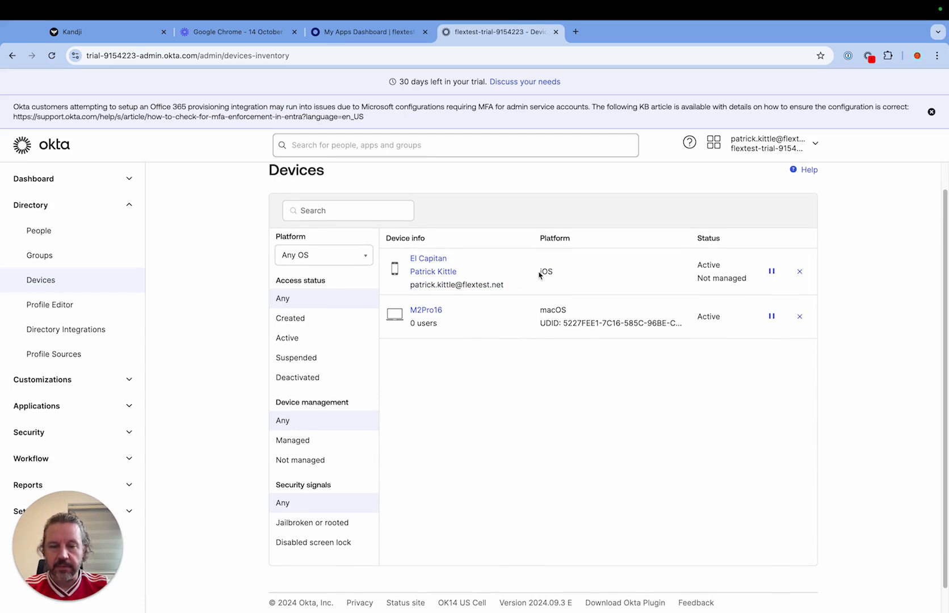
mouse_move(539, 273)
mouse_down()
mouse_move(565, 272)
mouse_move(549, 269)
mouse_up()
click(552, 378)
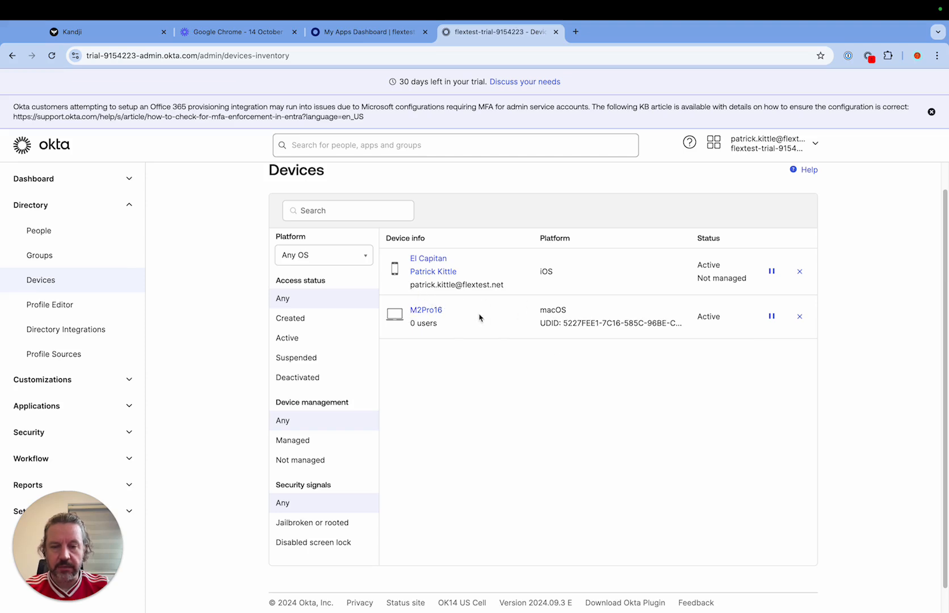
drag(539, 309, 693, 345)
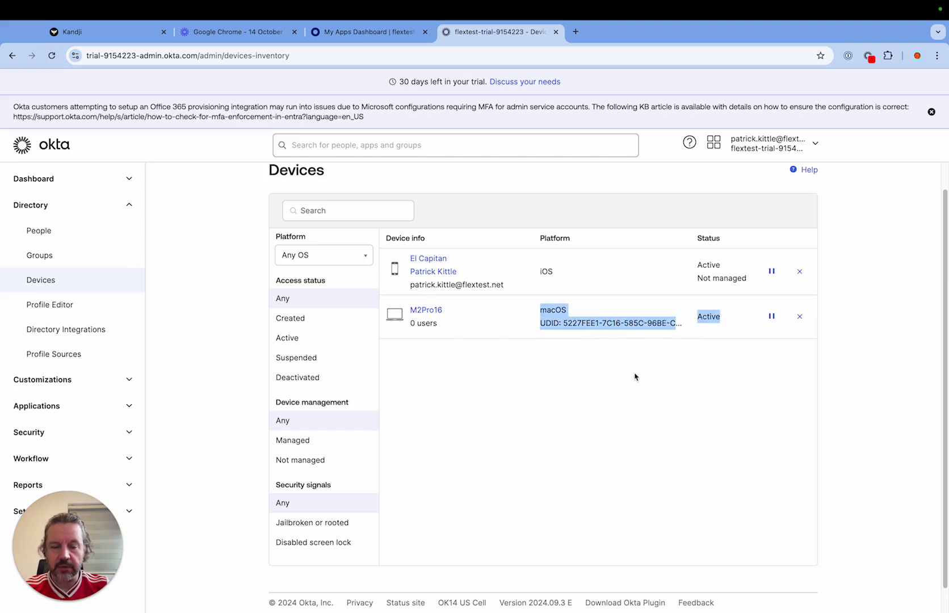
click(635, 378)
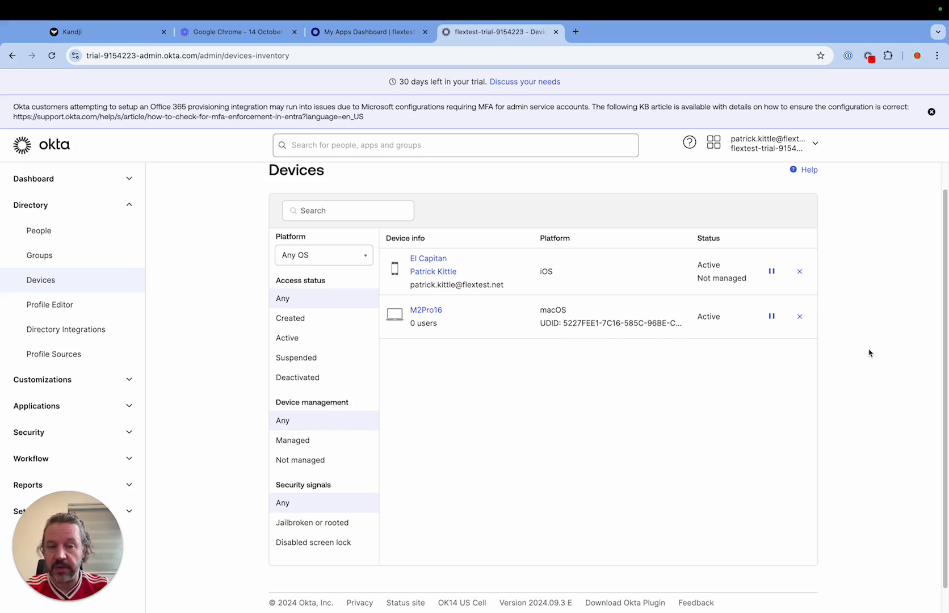
double_click(699, 265)
click(637, 416)
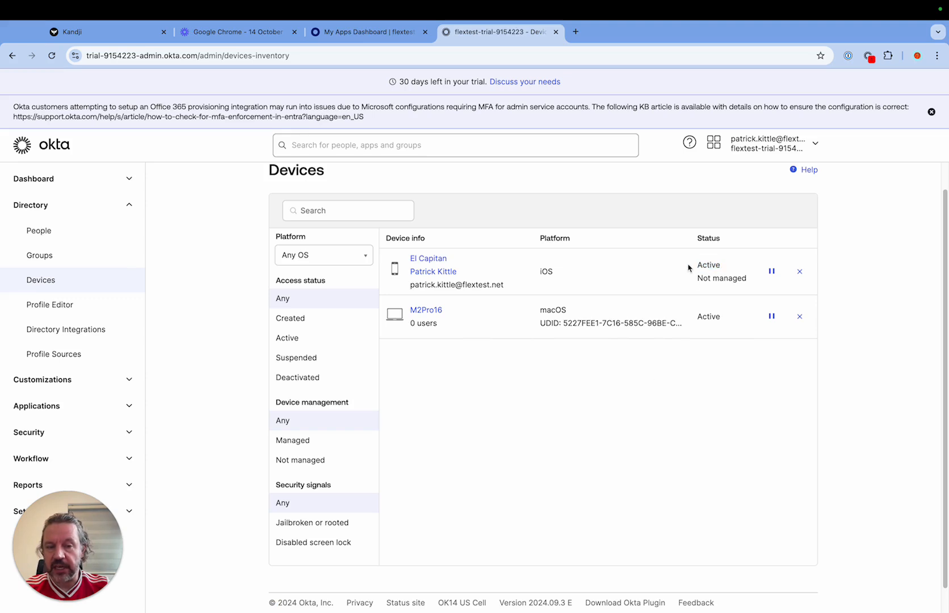
Step: Review the status entry of the iOS device El Capitan and compare it with that of the Mac M2Pro16 in the Devices inventory
mouse_move(698, 265)
mouse_down()
mouse_move(731, 314)
mouse_move(692, 262)
mouse_up()
click(742, 323)
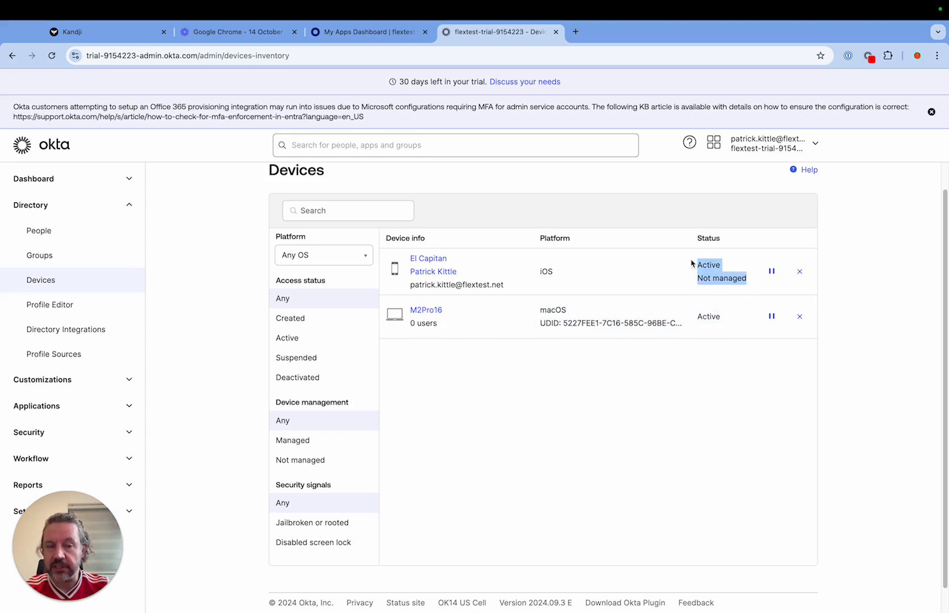
click(670, 377)
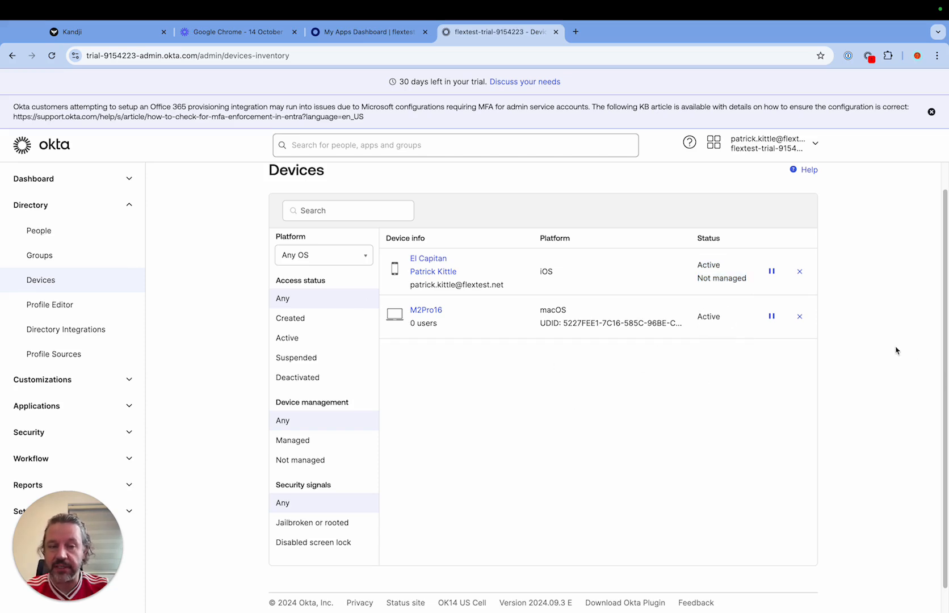
scroll(557, 352, down, 1)
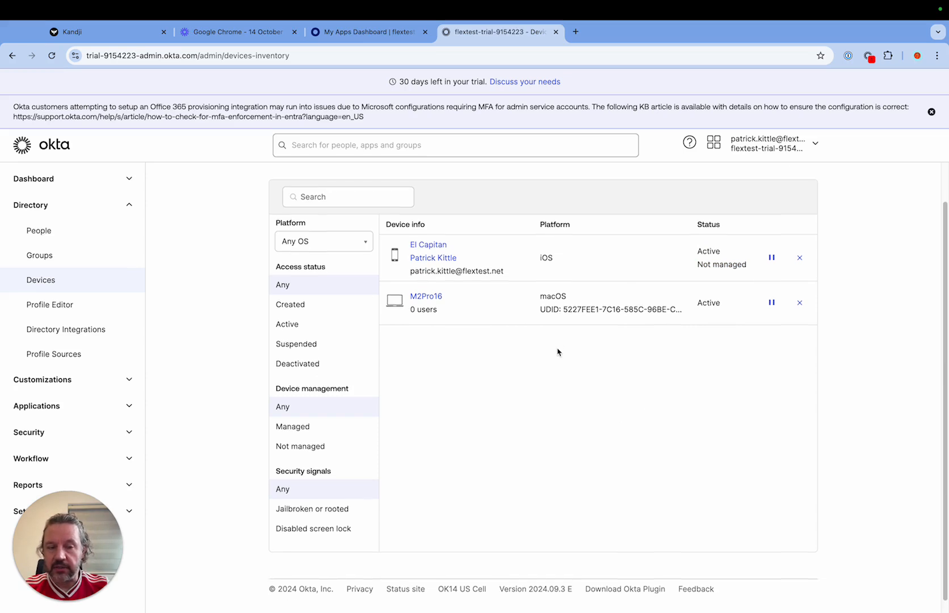
scroll(557, 351, up, 2)
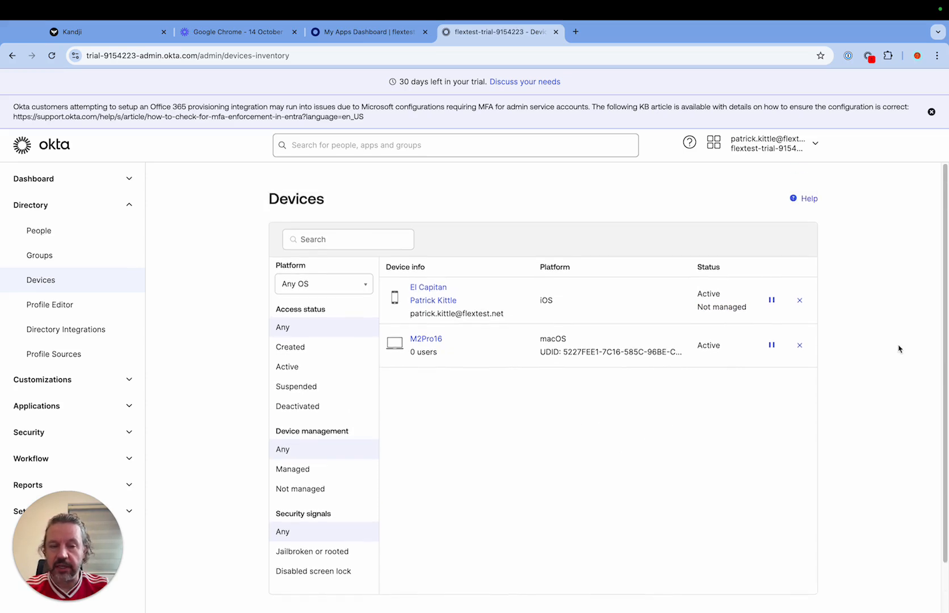
scroll(898, 346, down, 2)
scroll(898, 346, up, 2)
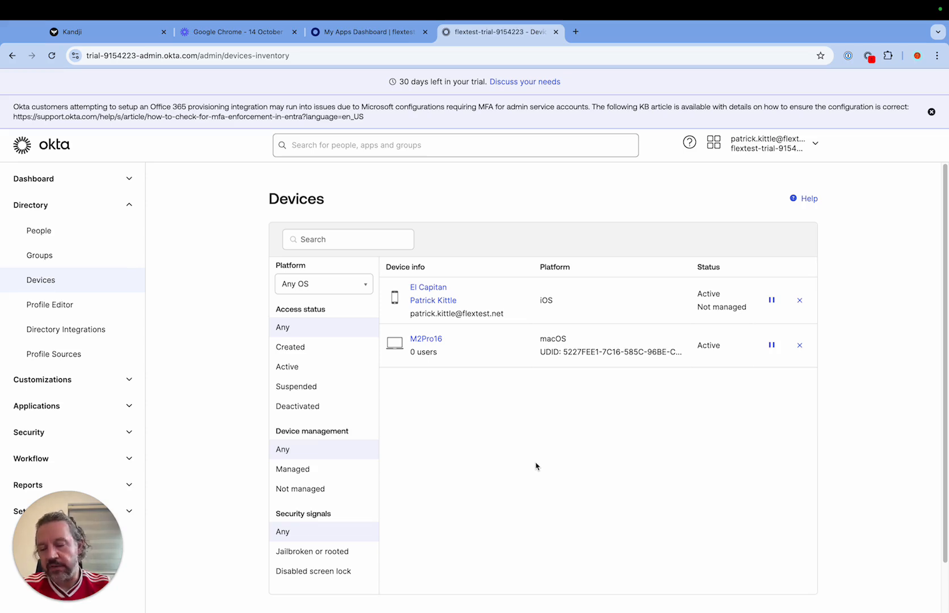
drag(698, 303, 748, 307)
click(899, 368)
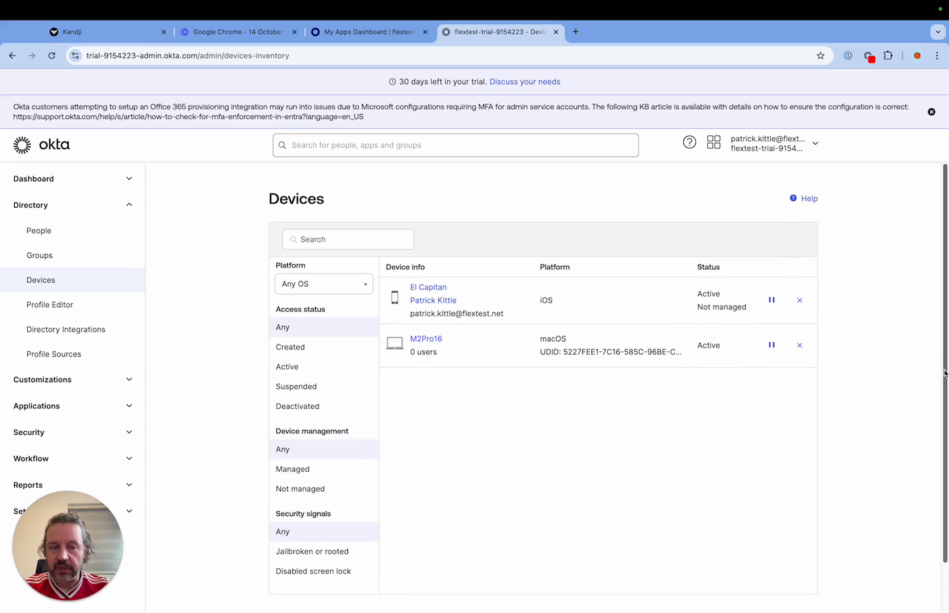
scroll(891, 350, down, 2)
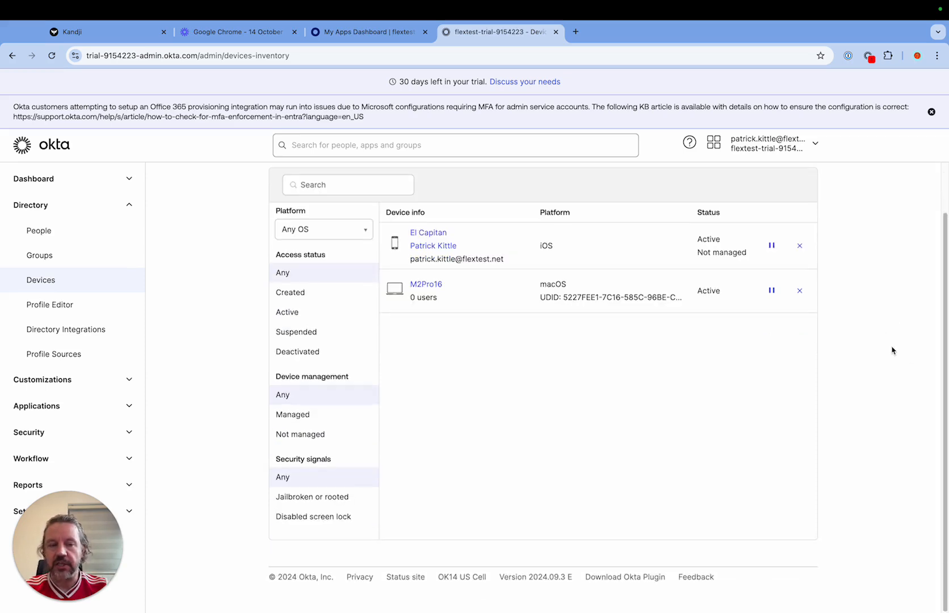
scroll(892, 350, up, 2)
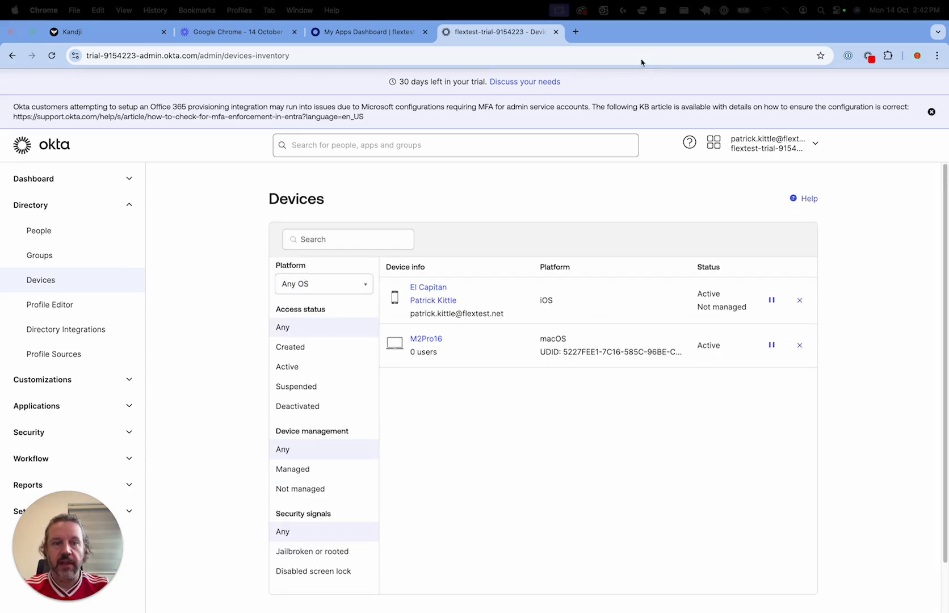